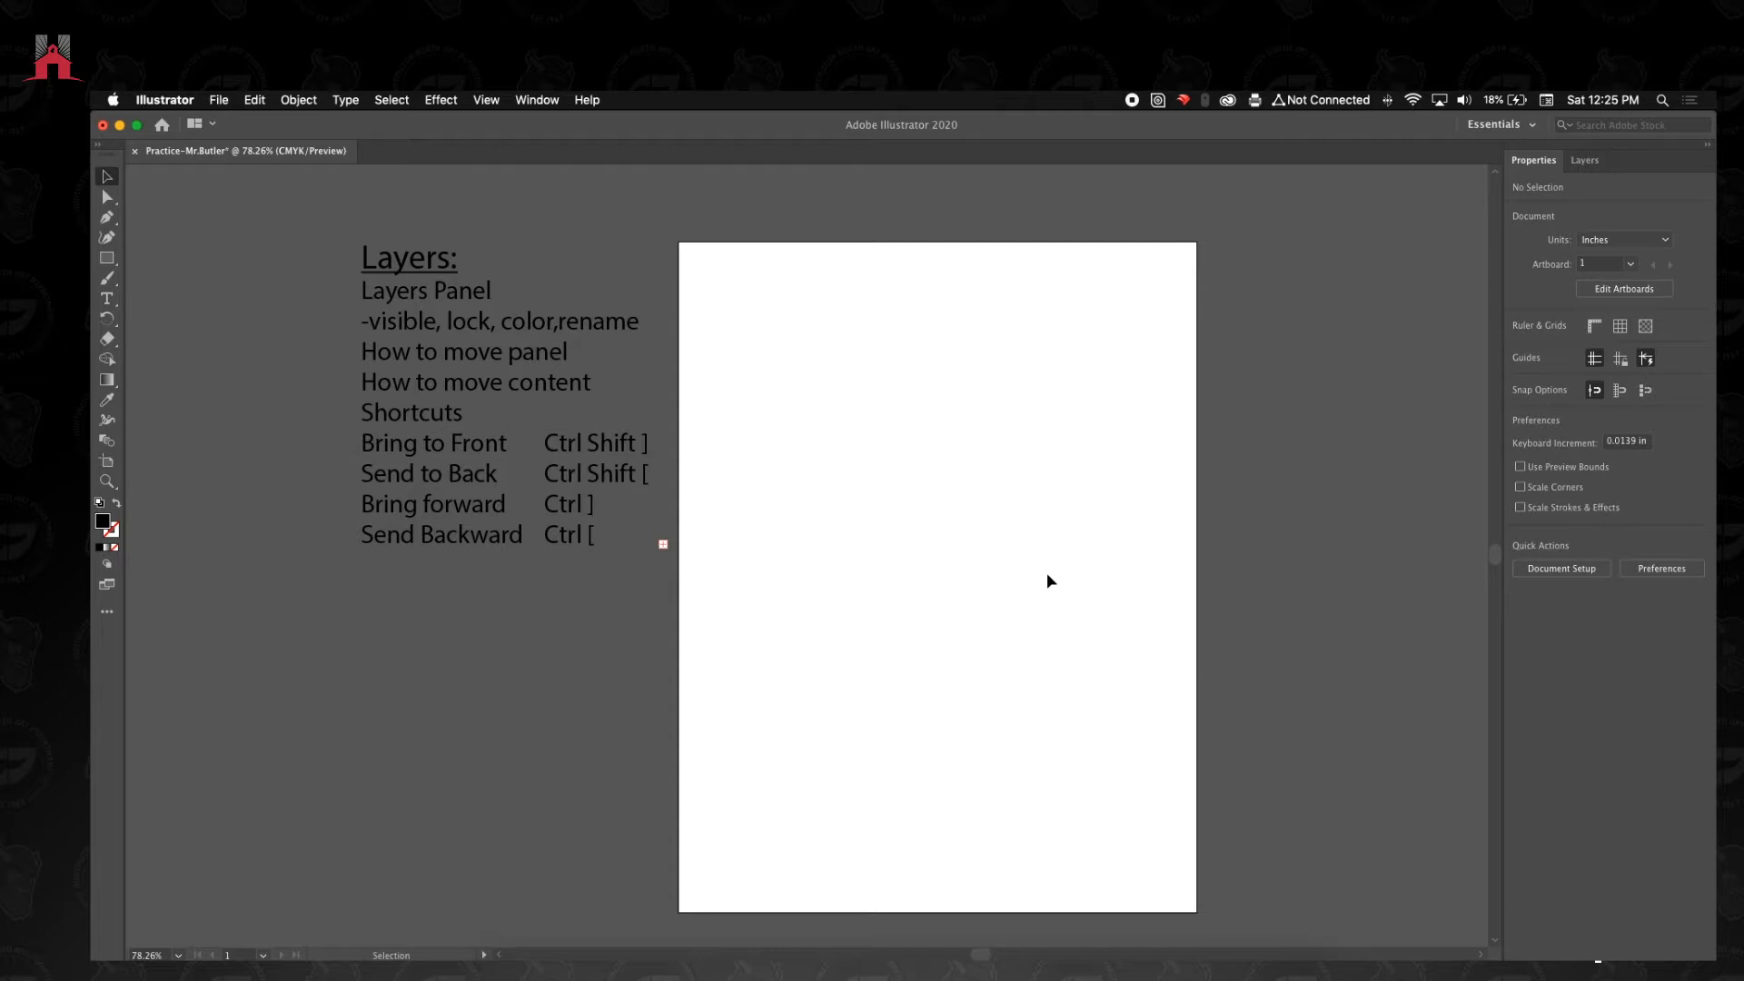
Compare the Properties and Layers panels and check where the Layers panel is listed among the available panels.
key("space")
left_click_drag(1039, 572, 998, 560)
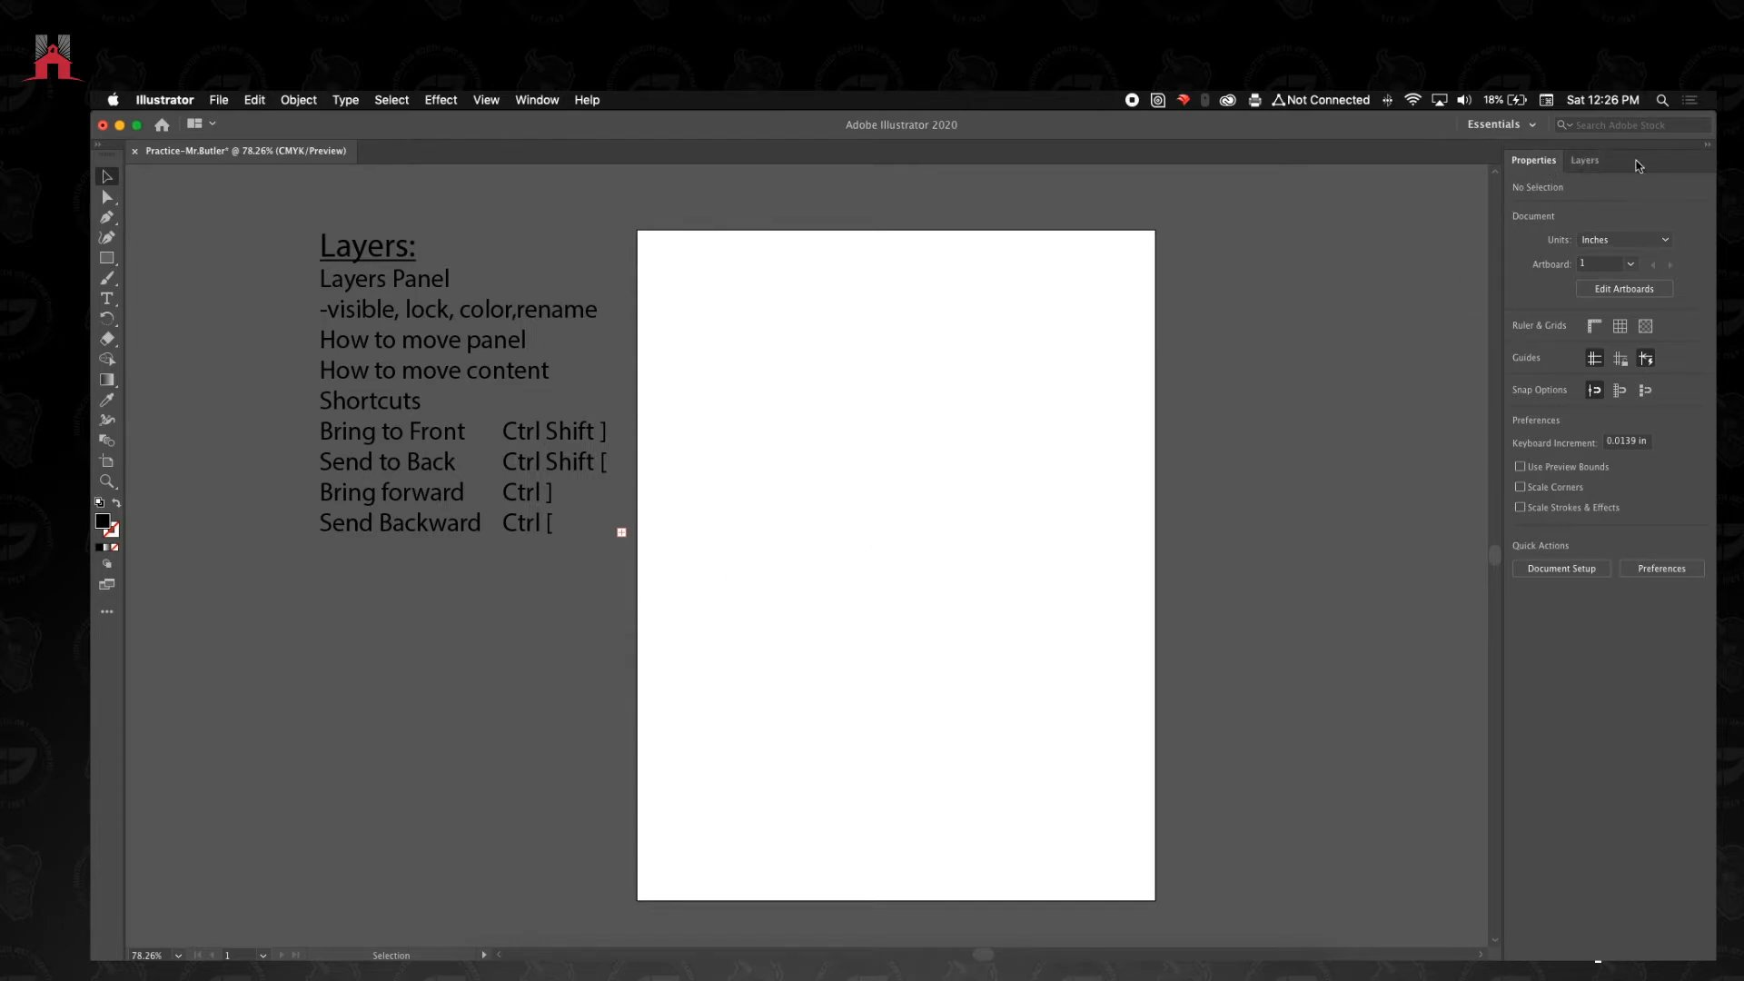
left_click(1585, 160)
left_click(1534, 160)
left_click(1581, 160)
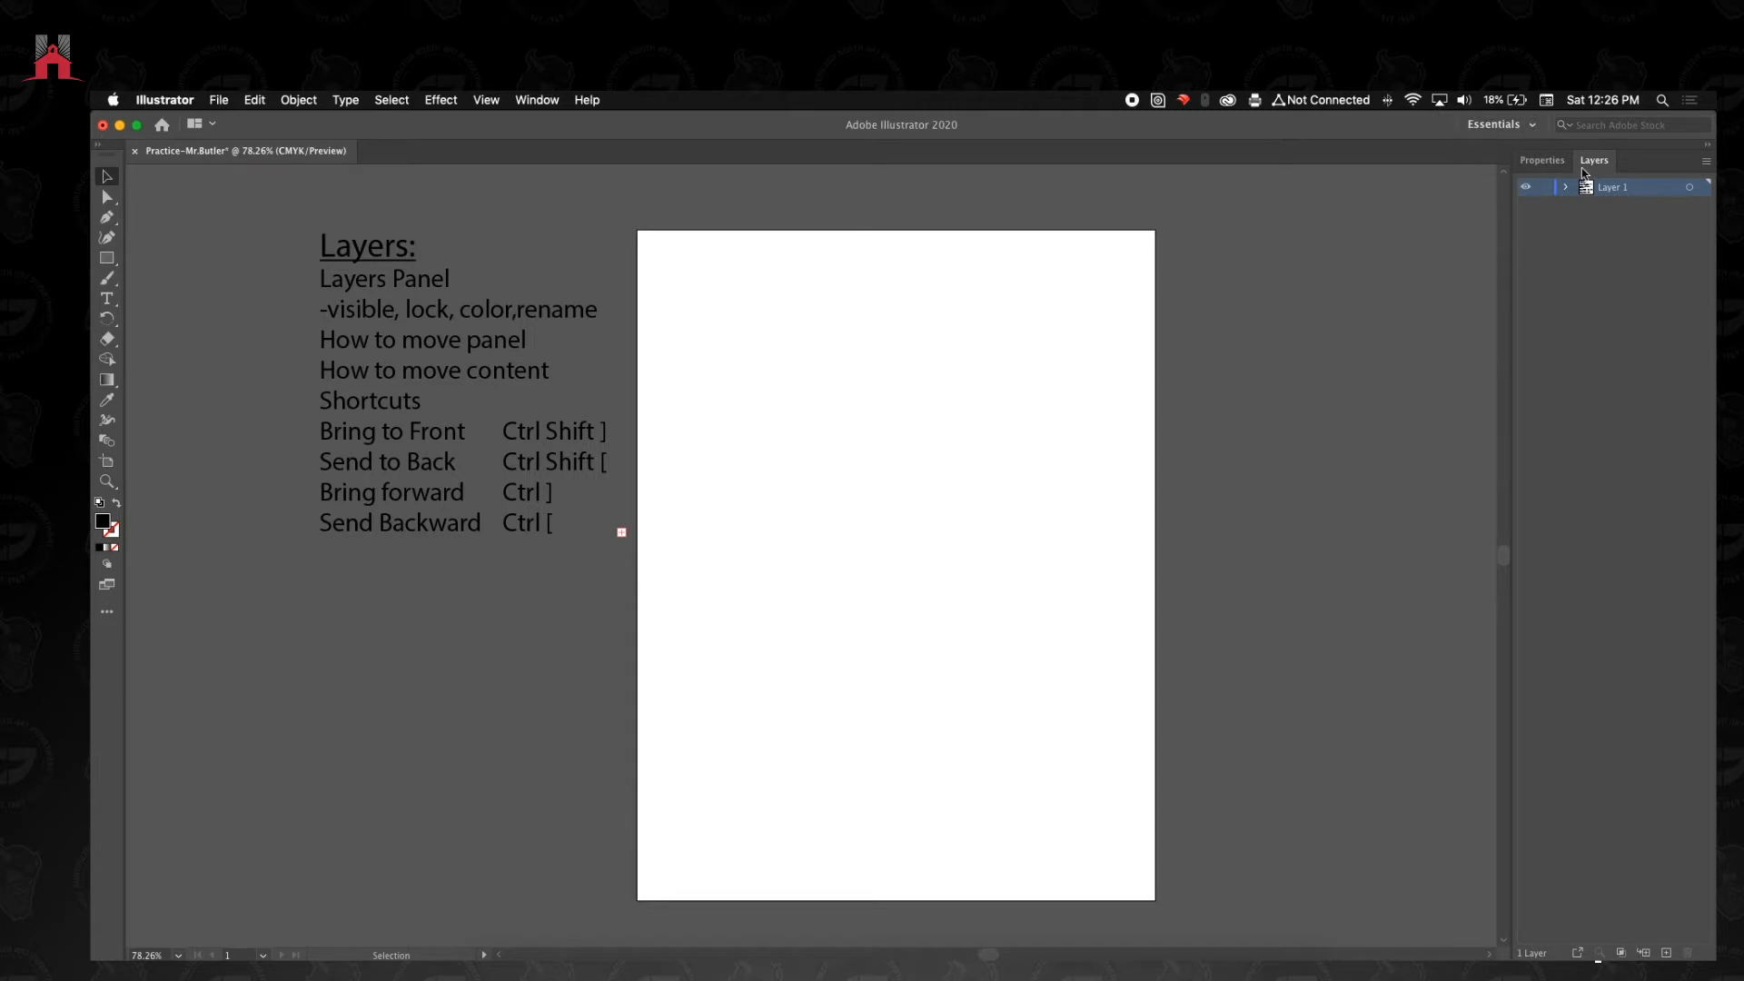
left_click(536, 100)
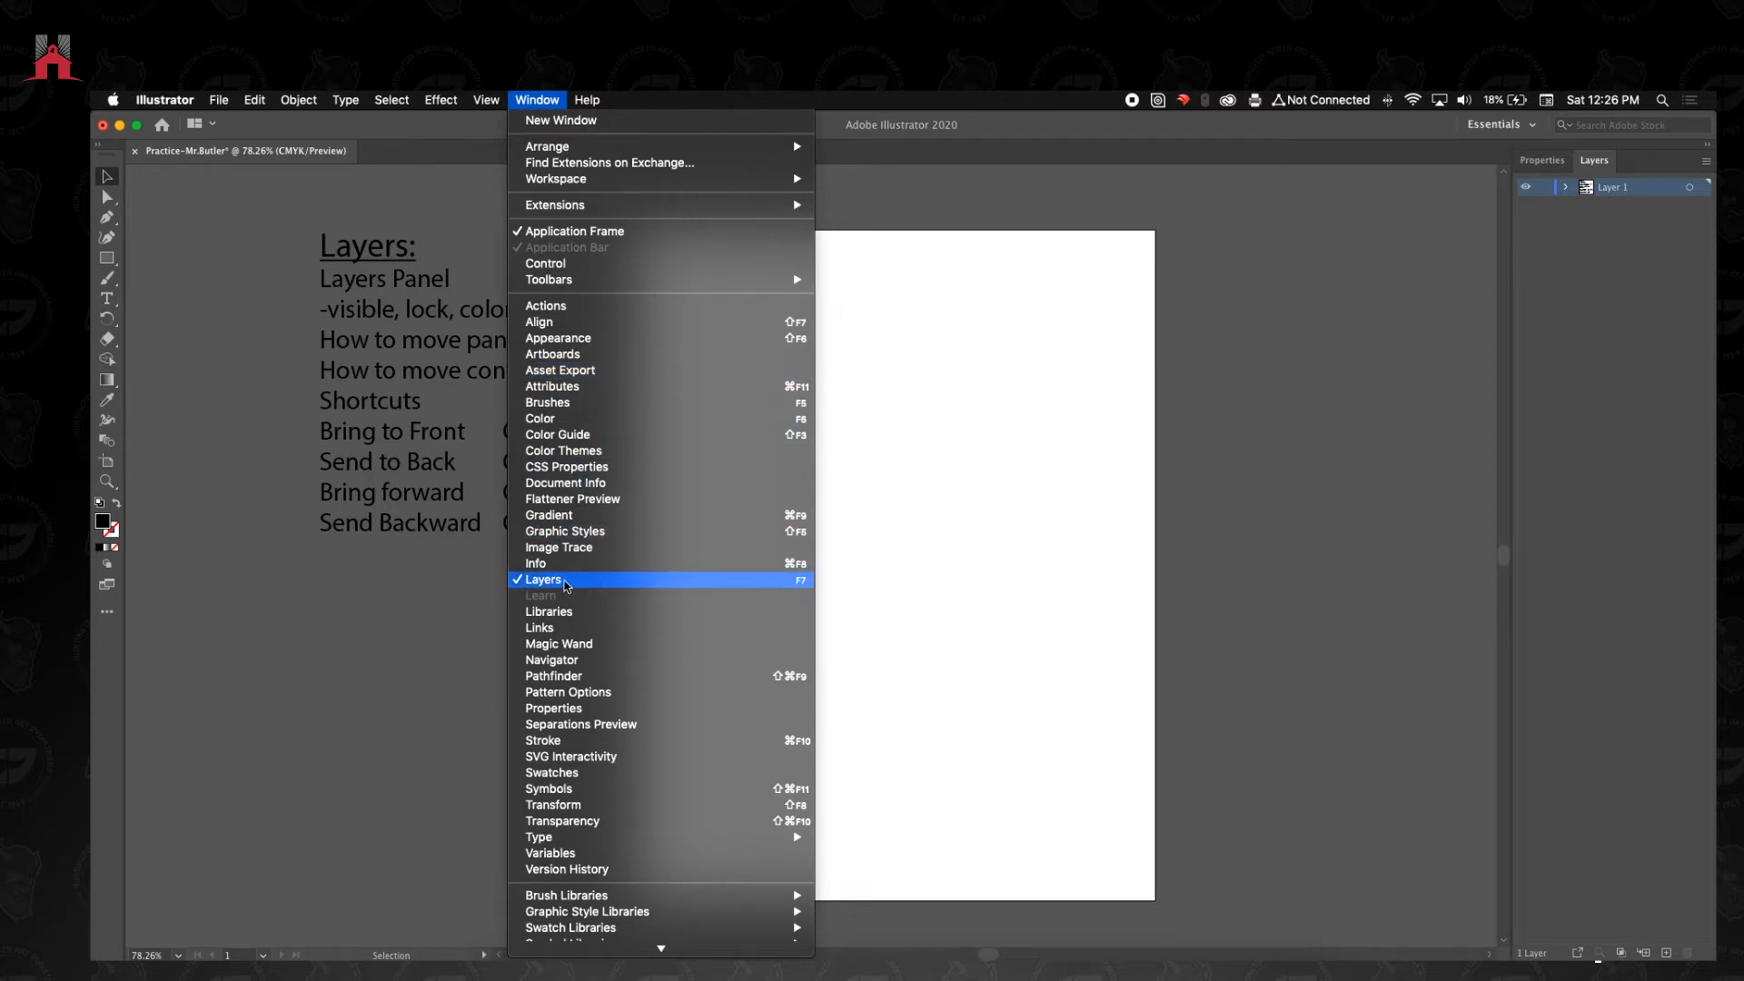
left_click(1303, 494)
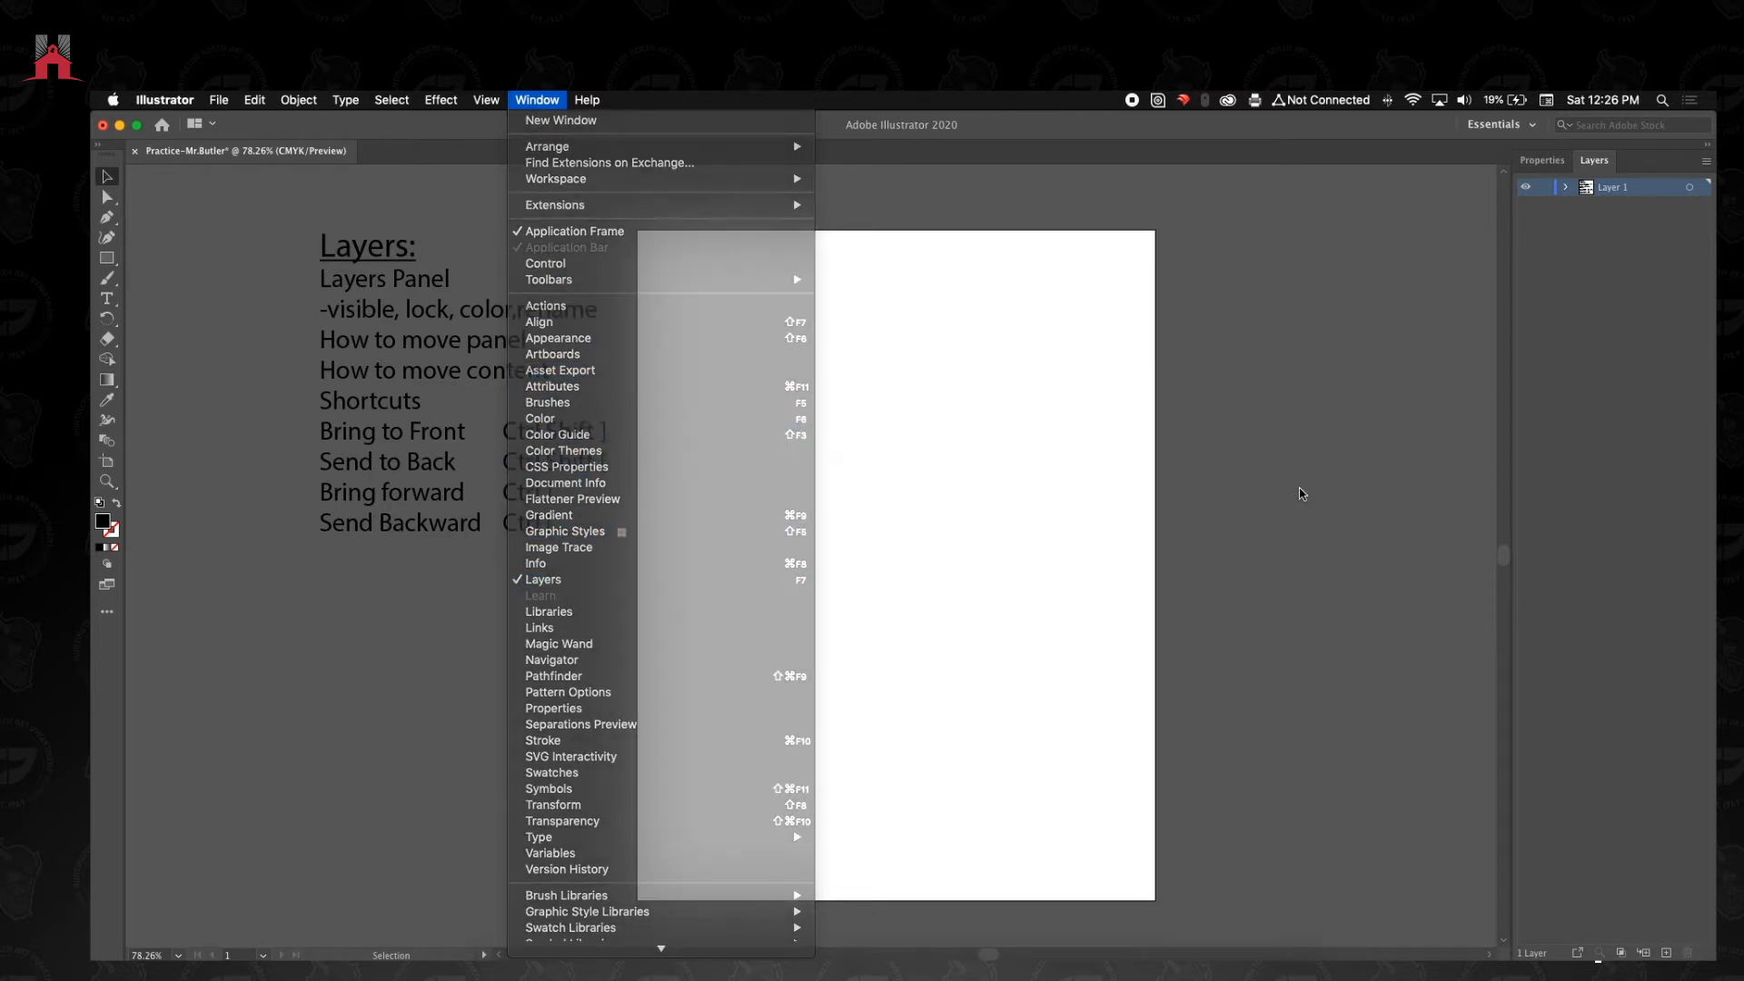
left_click(1541, 162)
left_click(1585, 162)
left_click(1541, 161)
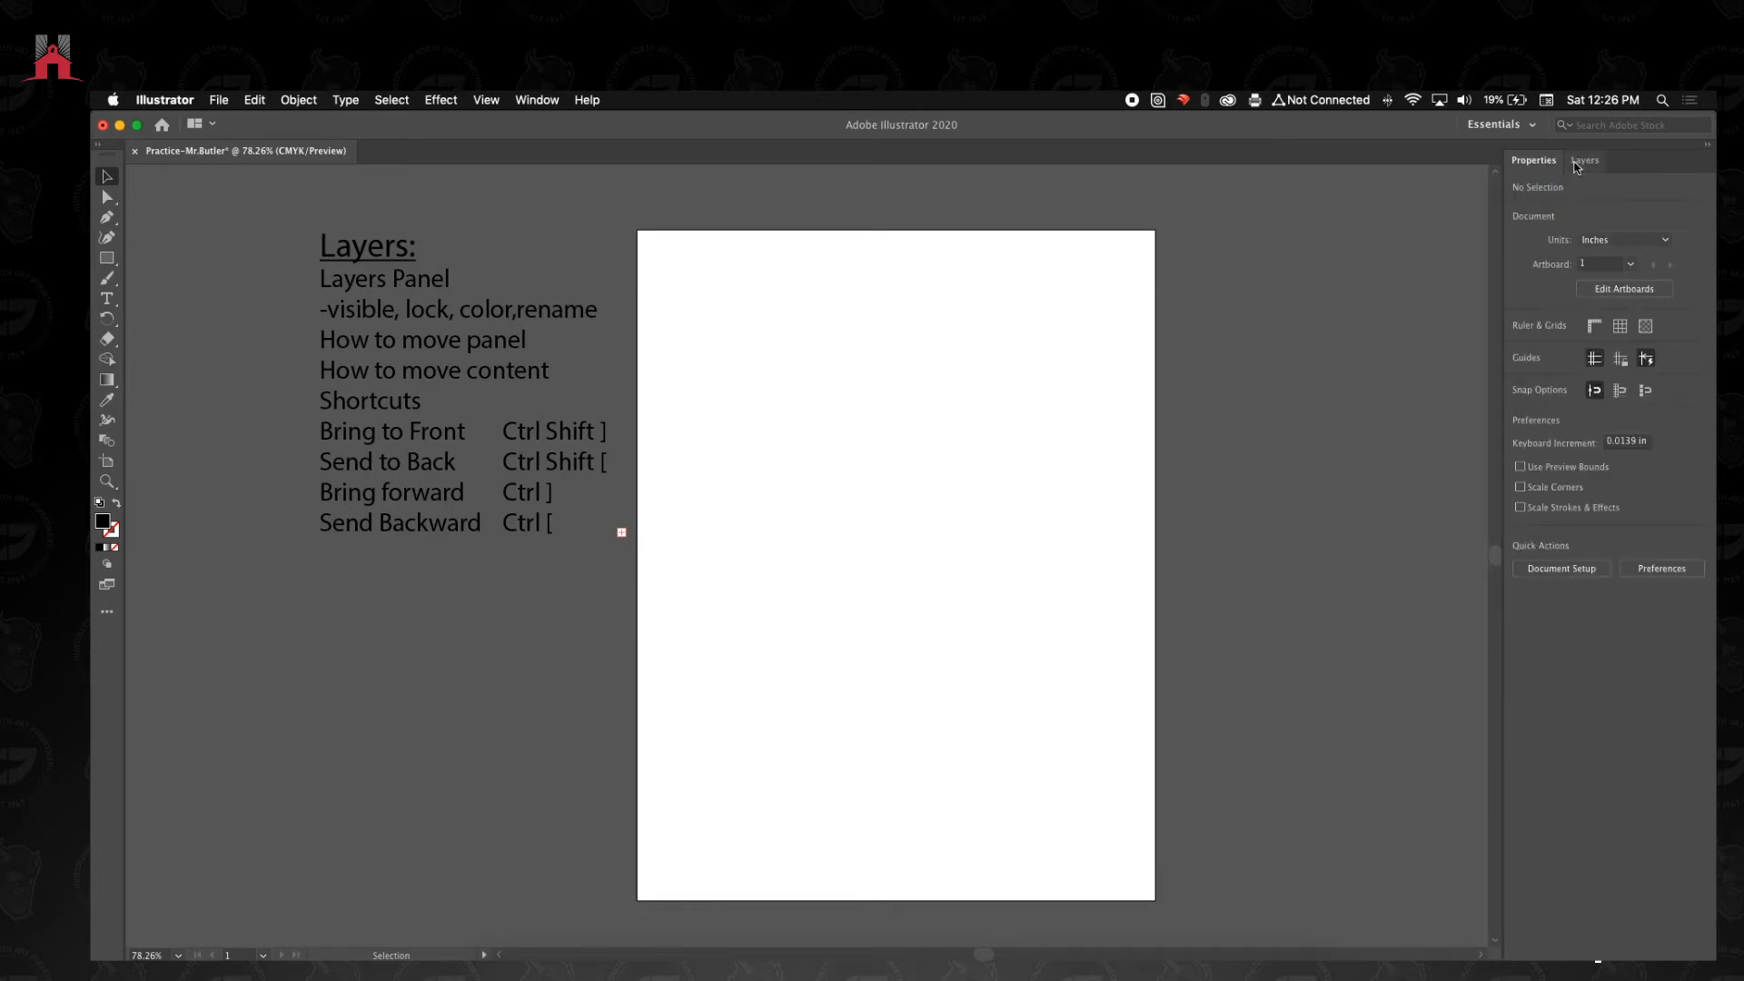
left_click(1585, 161)
left_click(1549, 162)
left_click(1594, 161)
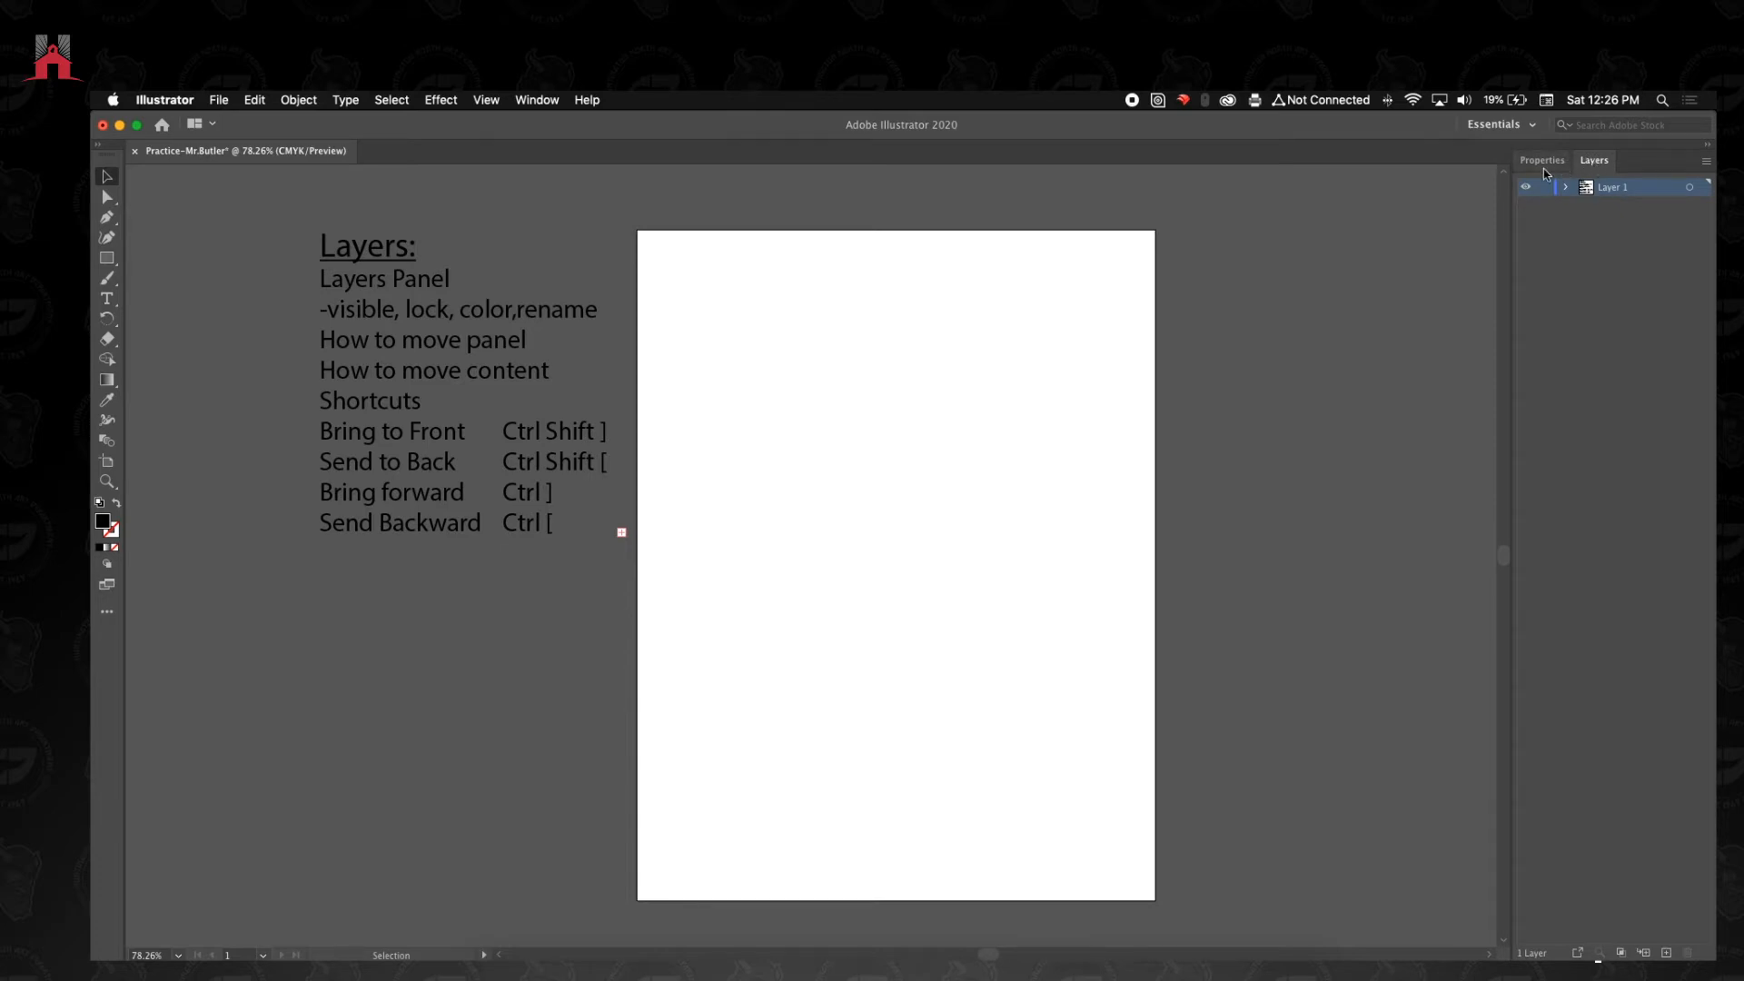
left_click(1547, 164)
left_click(1586, 162)
Dock the Layers panel beneath the Properties panel, enlarge it upward, and clear the layer selection.
left_click_drag(1598, 163, 1539, 937)
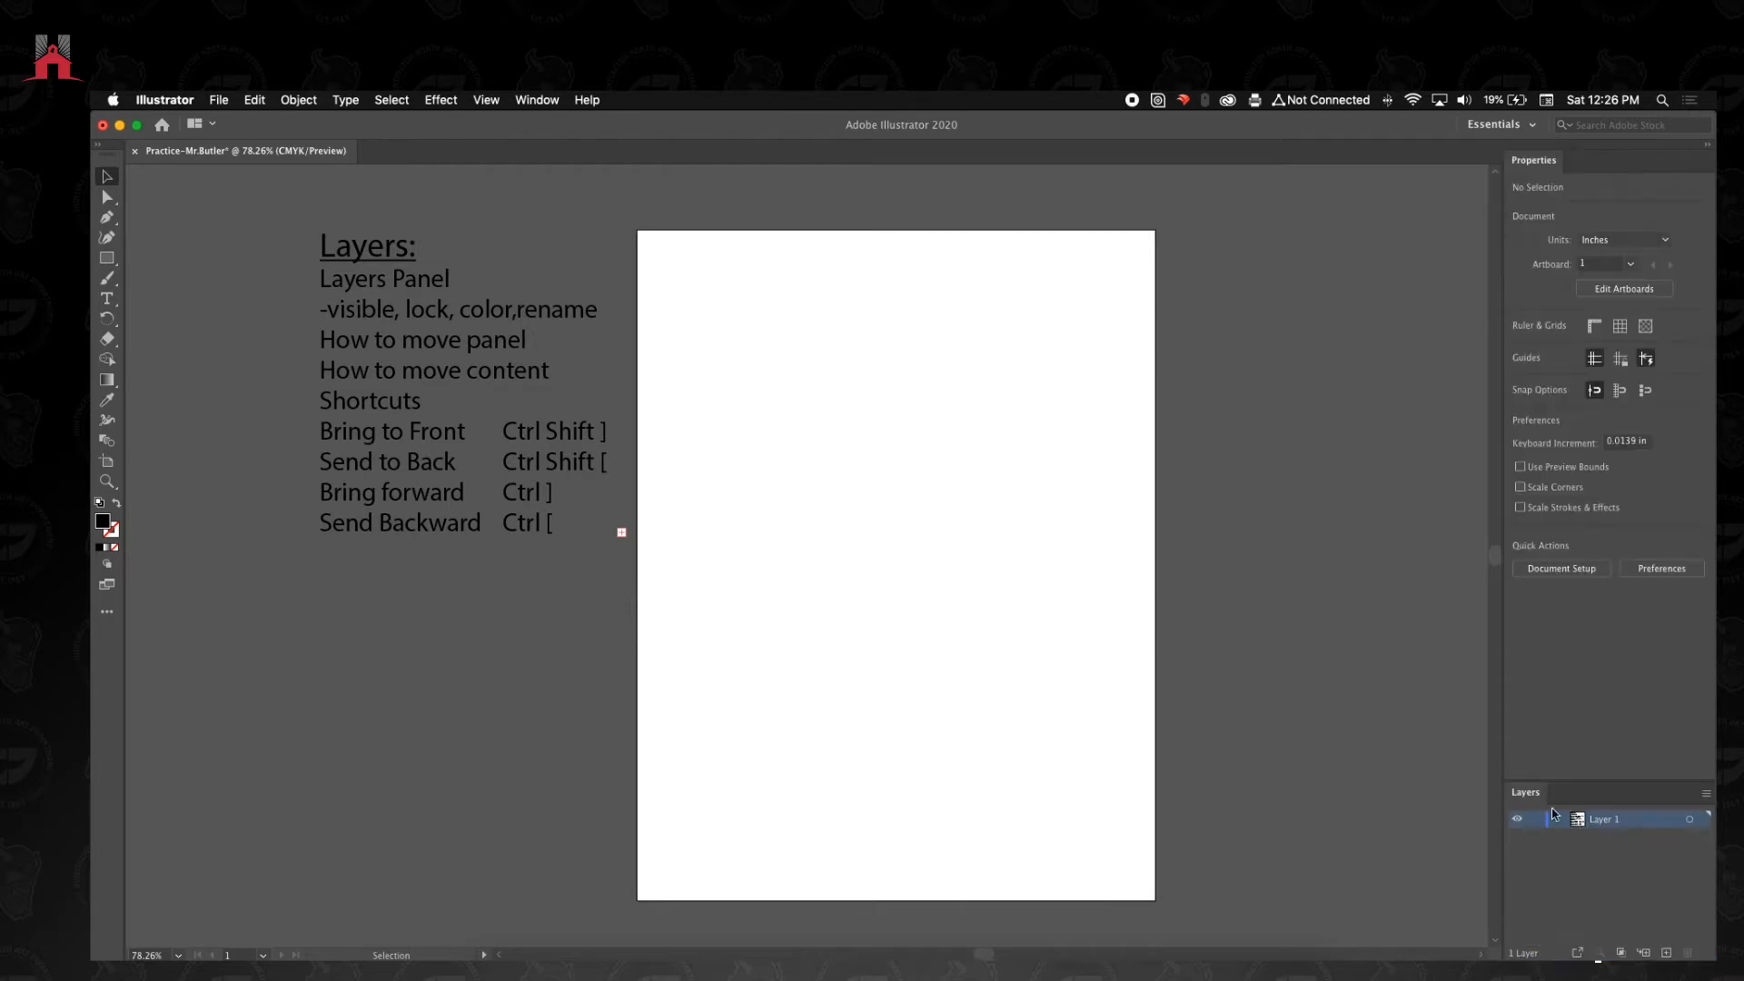
left_click_drag(1601, 782, 1589, 605)
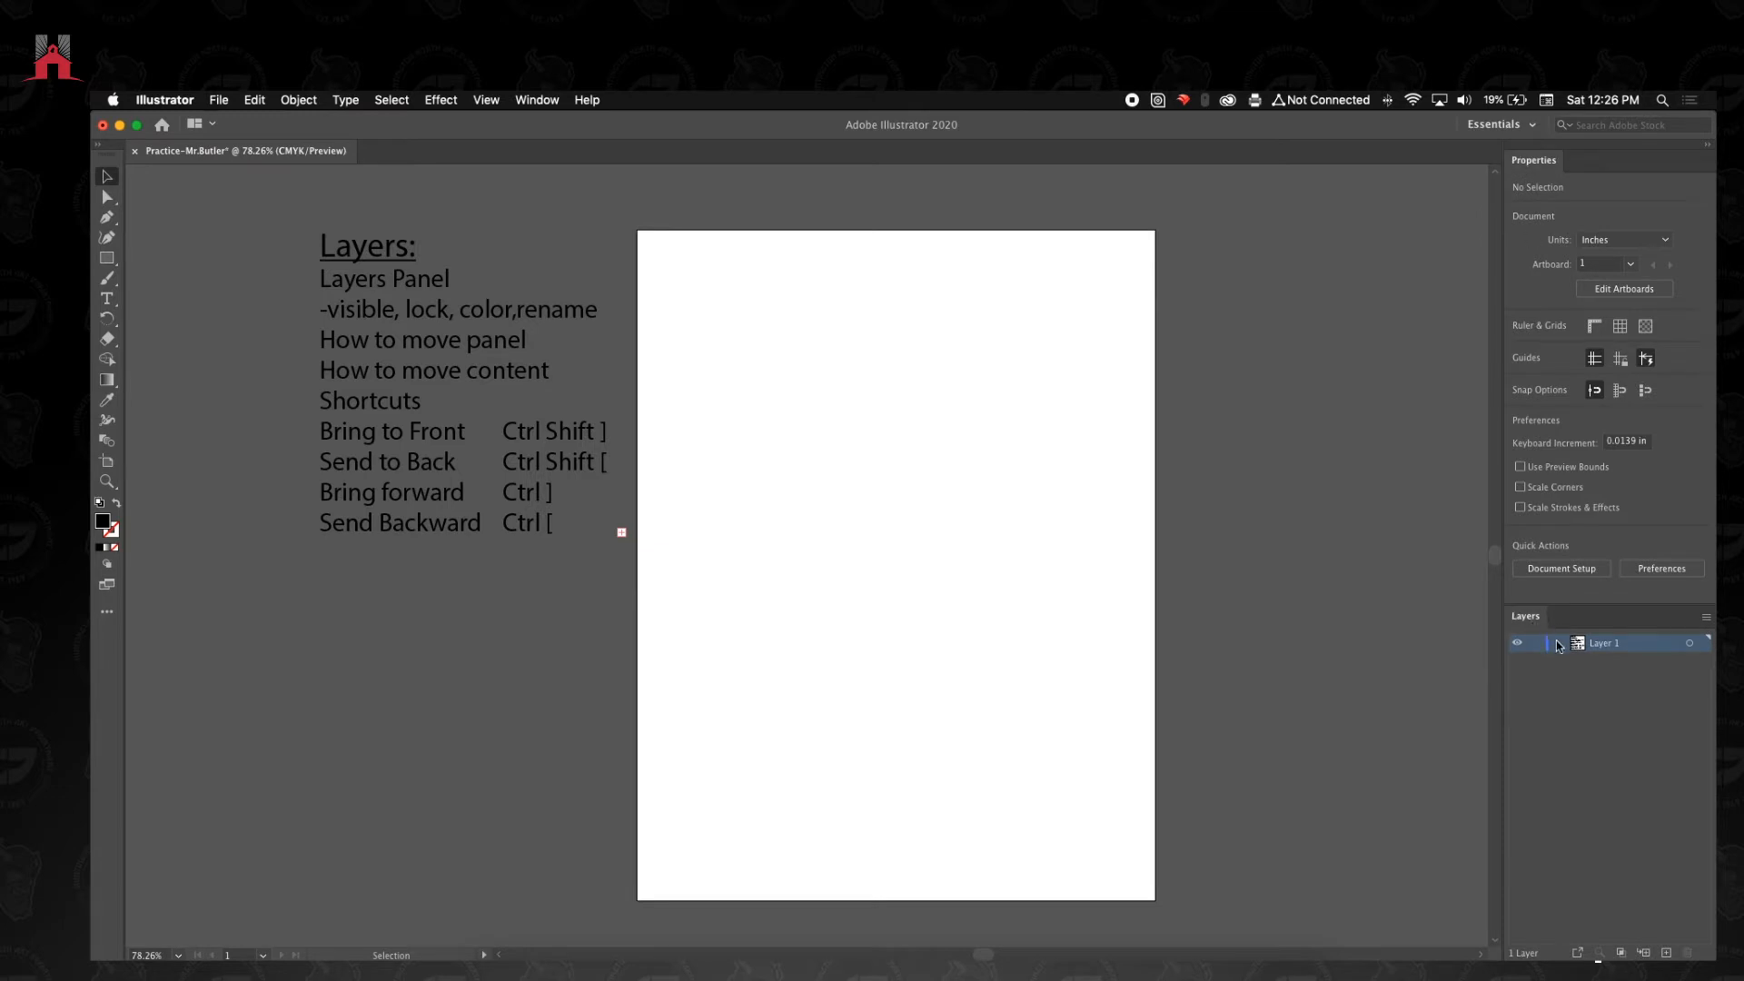
left_click(1558, 722)
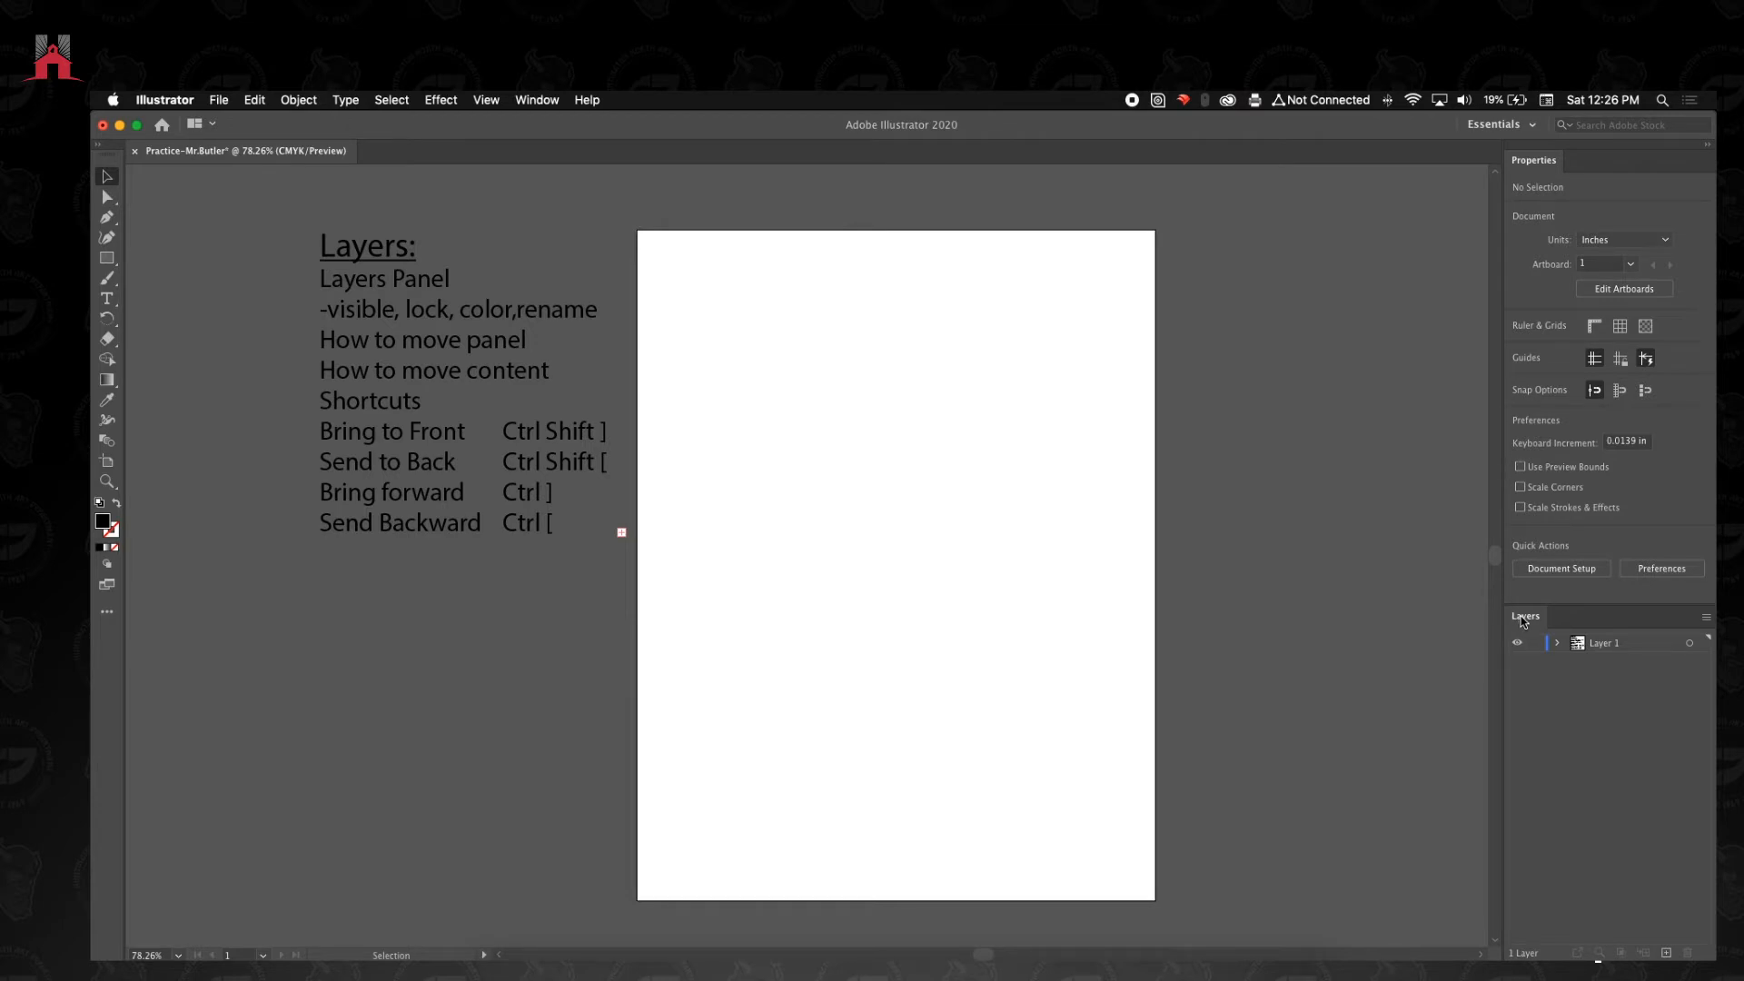
left_click(1550, 670)
Draw a square about 1.8 in wide in the upper-left part of the artboard and fill it with pink.
left_click(938, 534)
left_click(106, 258)
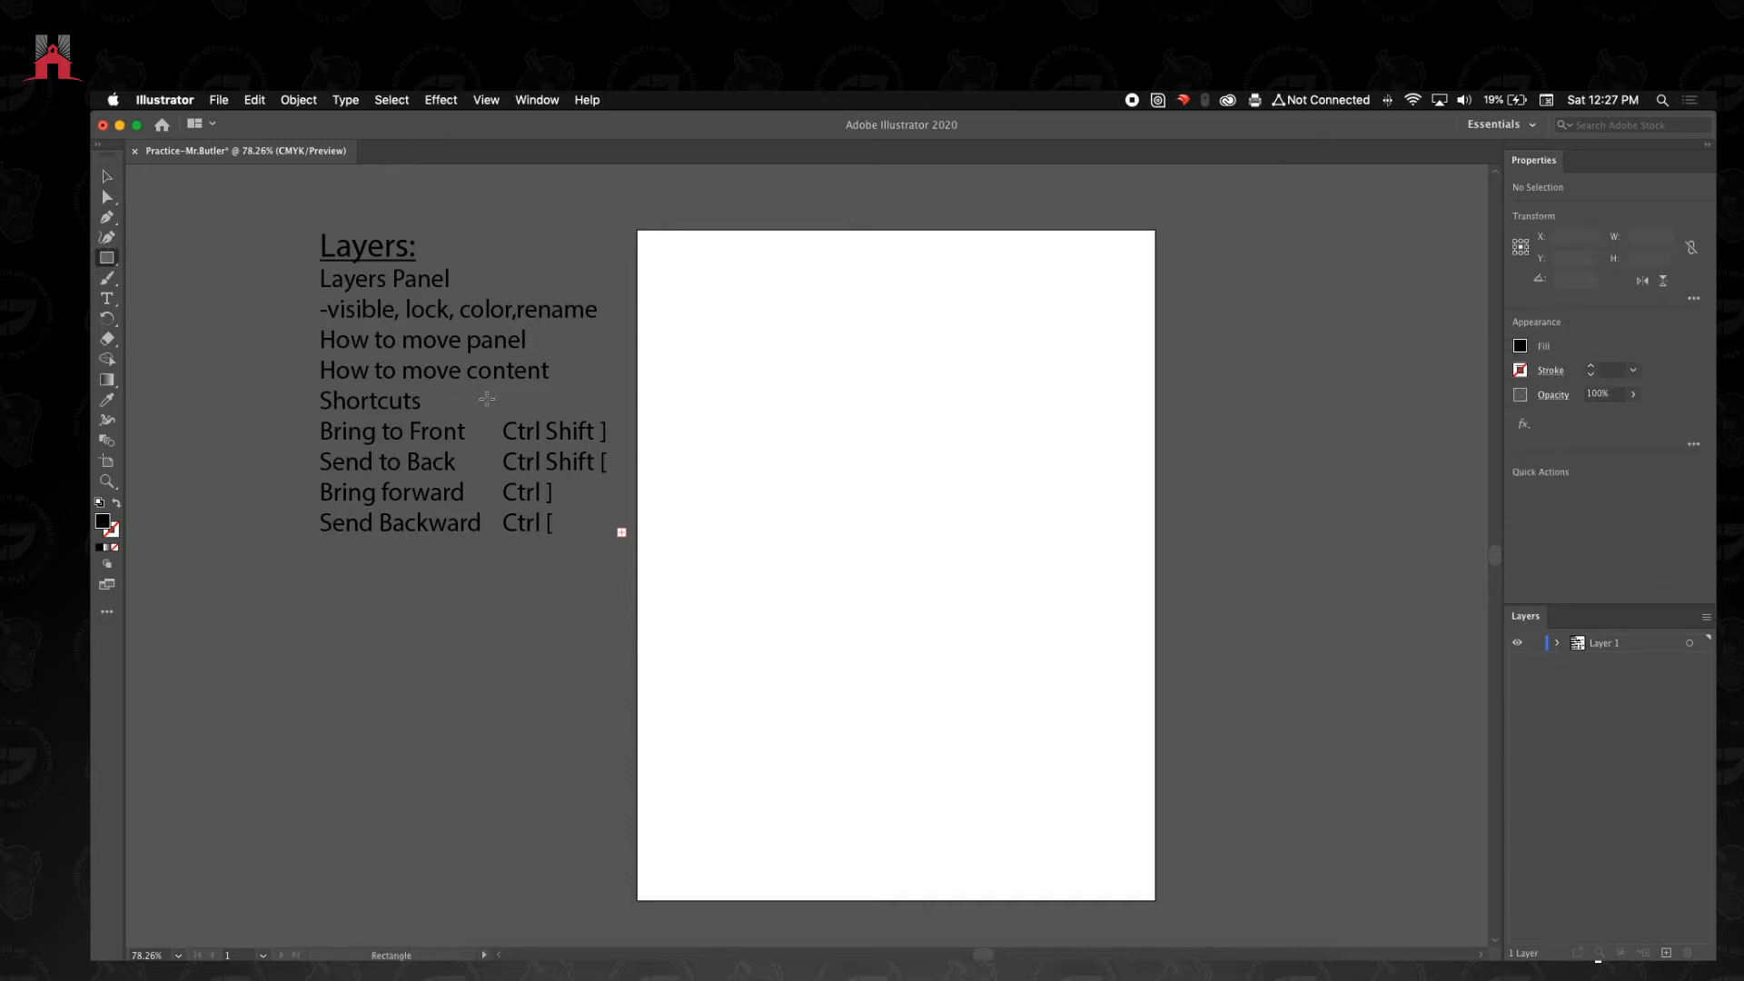
left_click_drag(697, 408, 808, 516)
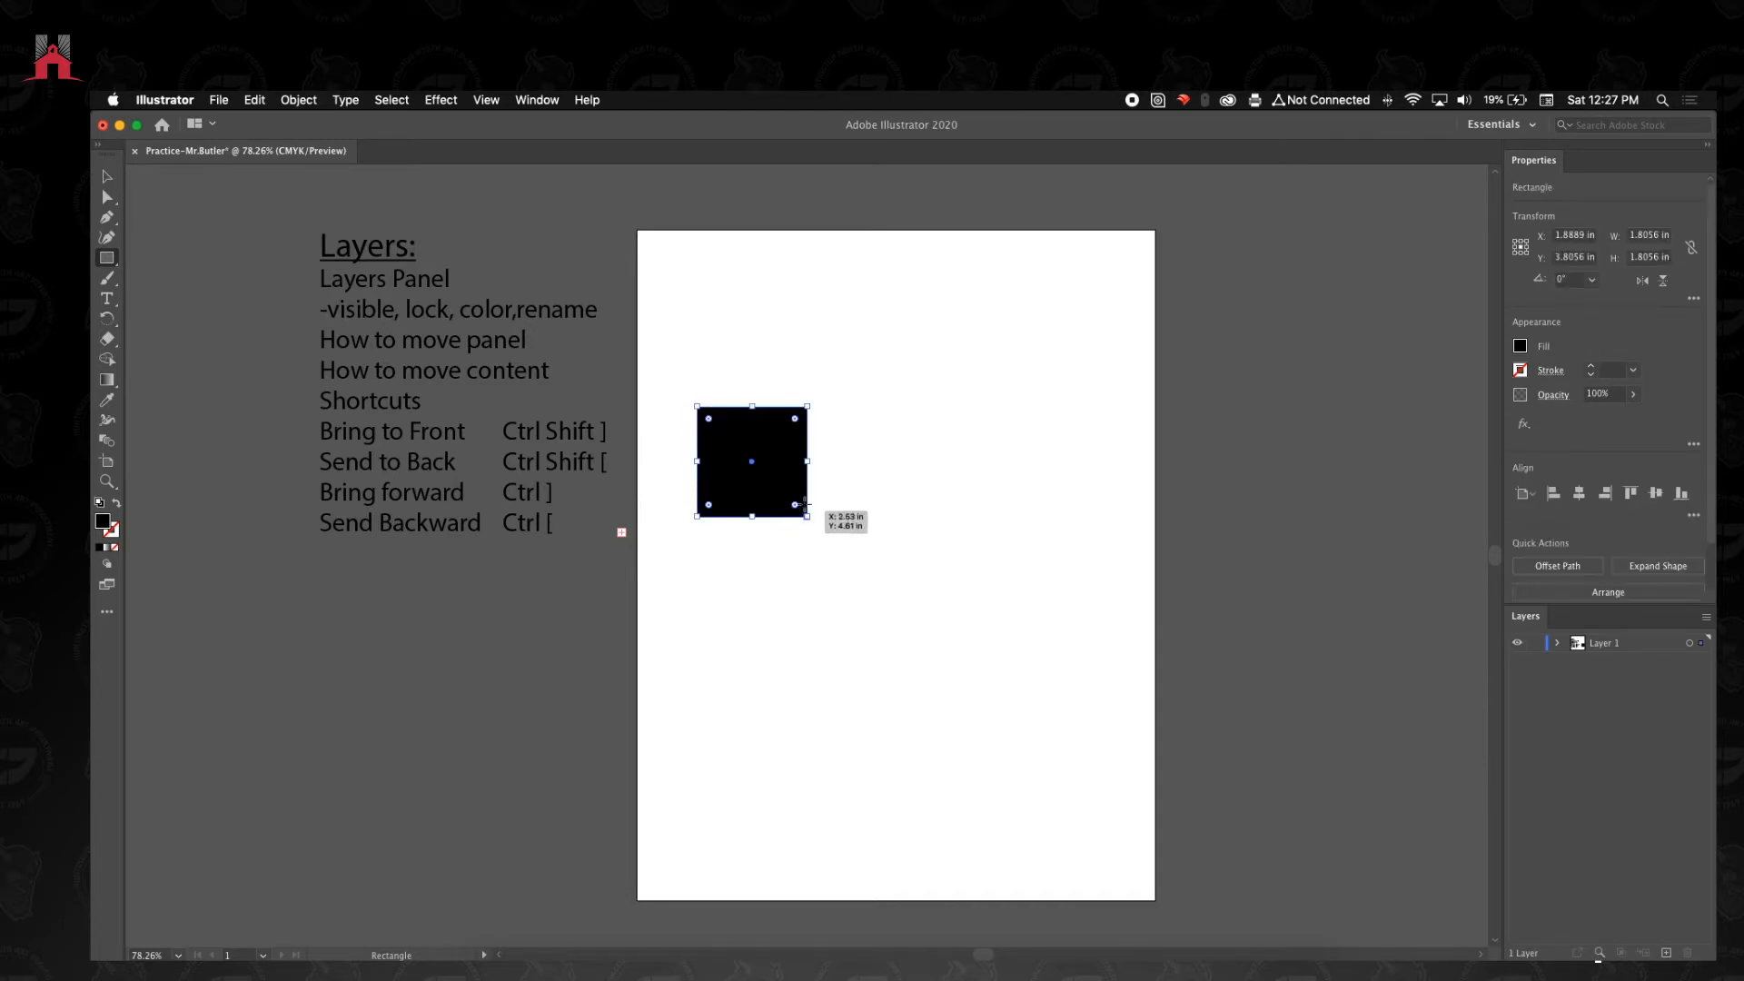
left_click(1520, 346)
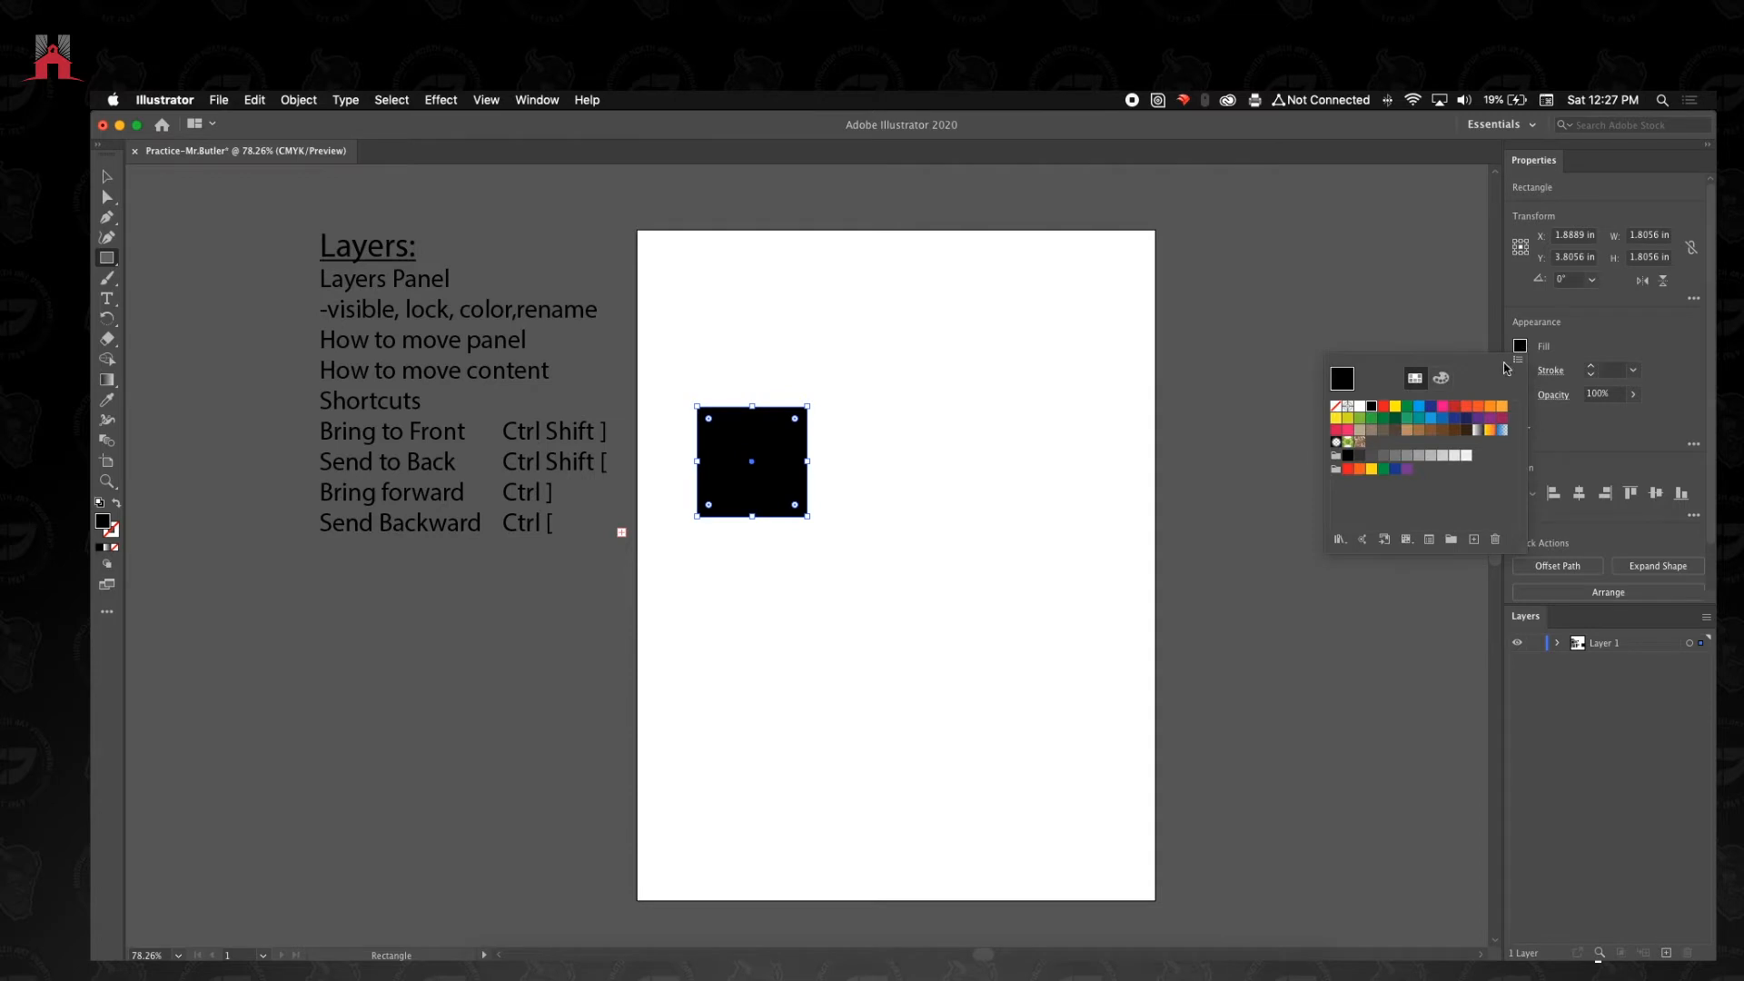
left_click(1442, 406)
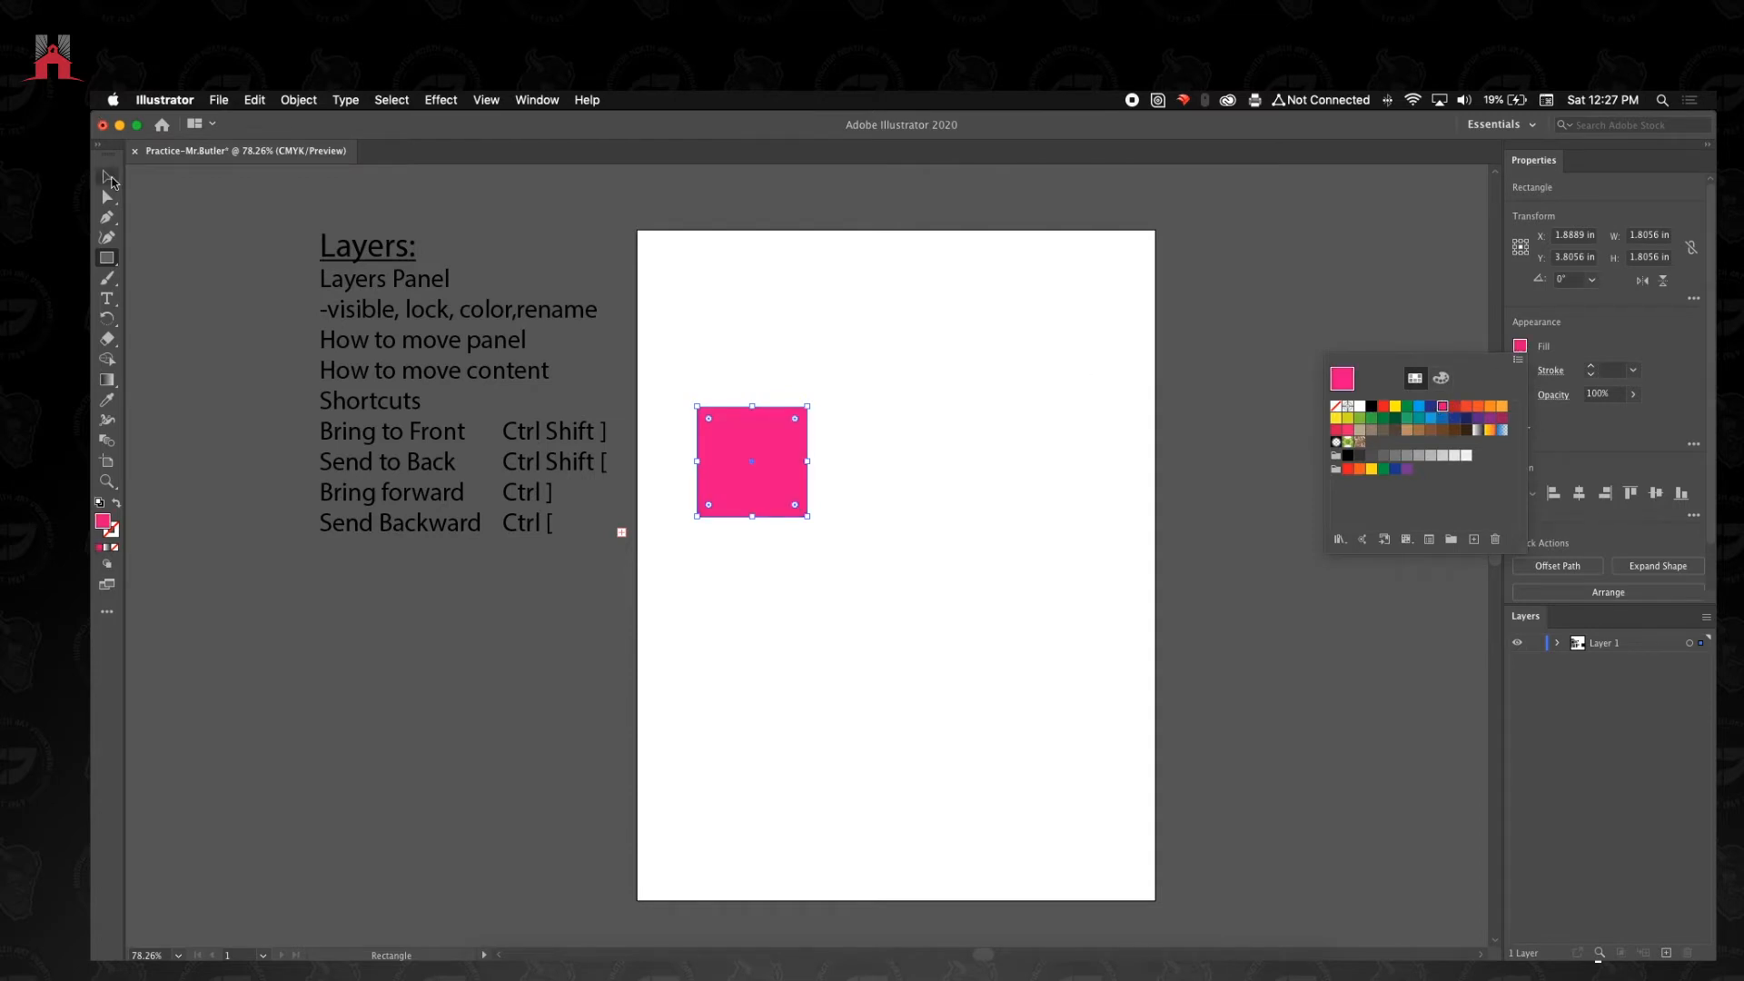
left_click(214, 264)
left_click(146, 297)
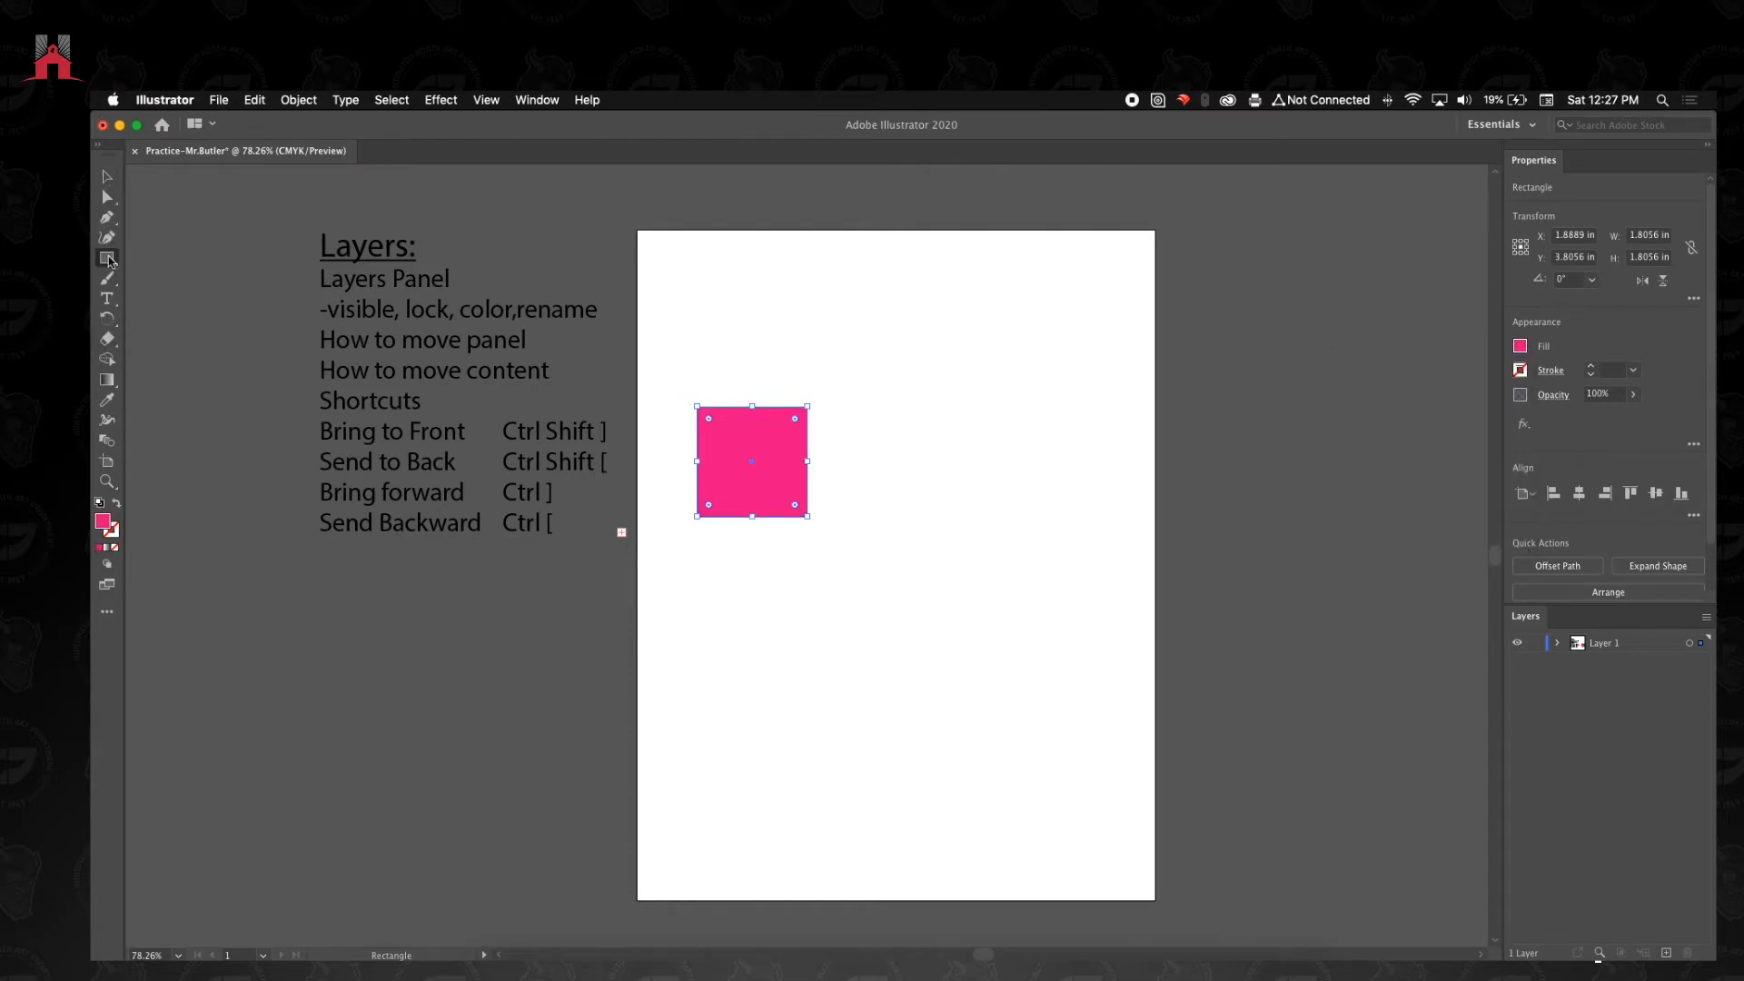
Draw a circle about 2.05 in across below the pink square and fill it with teal.
left_click_drag(107, 258, 173, 278)
left_click_drag(777, 586, 902, 710)
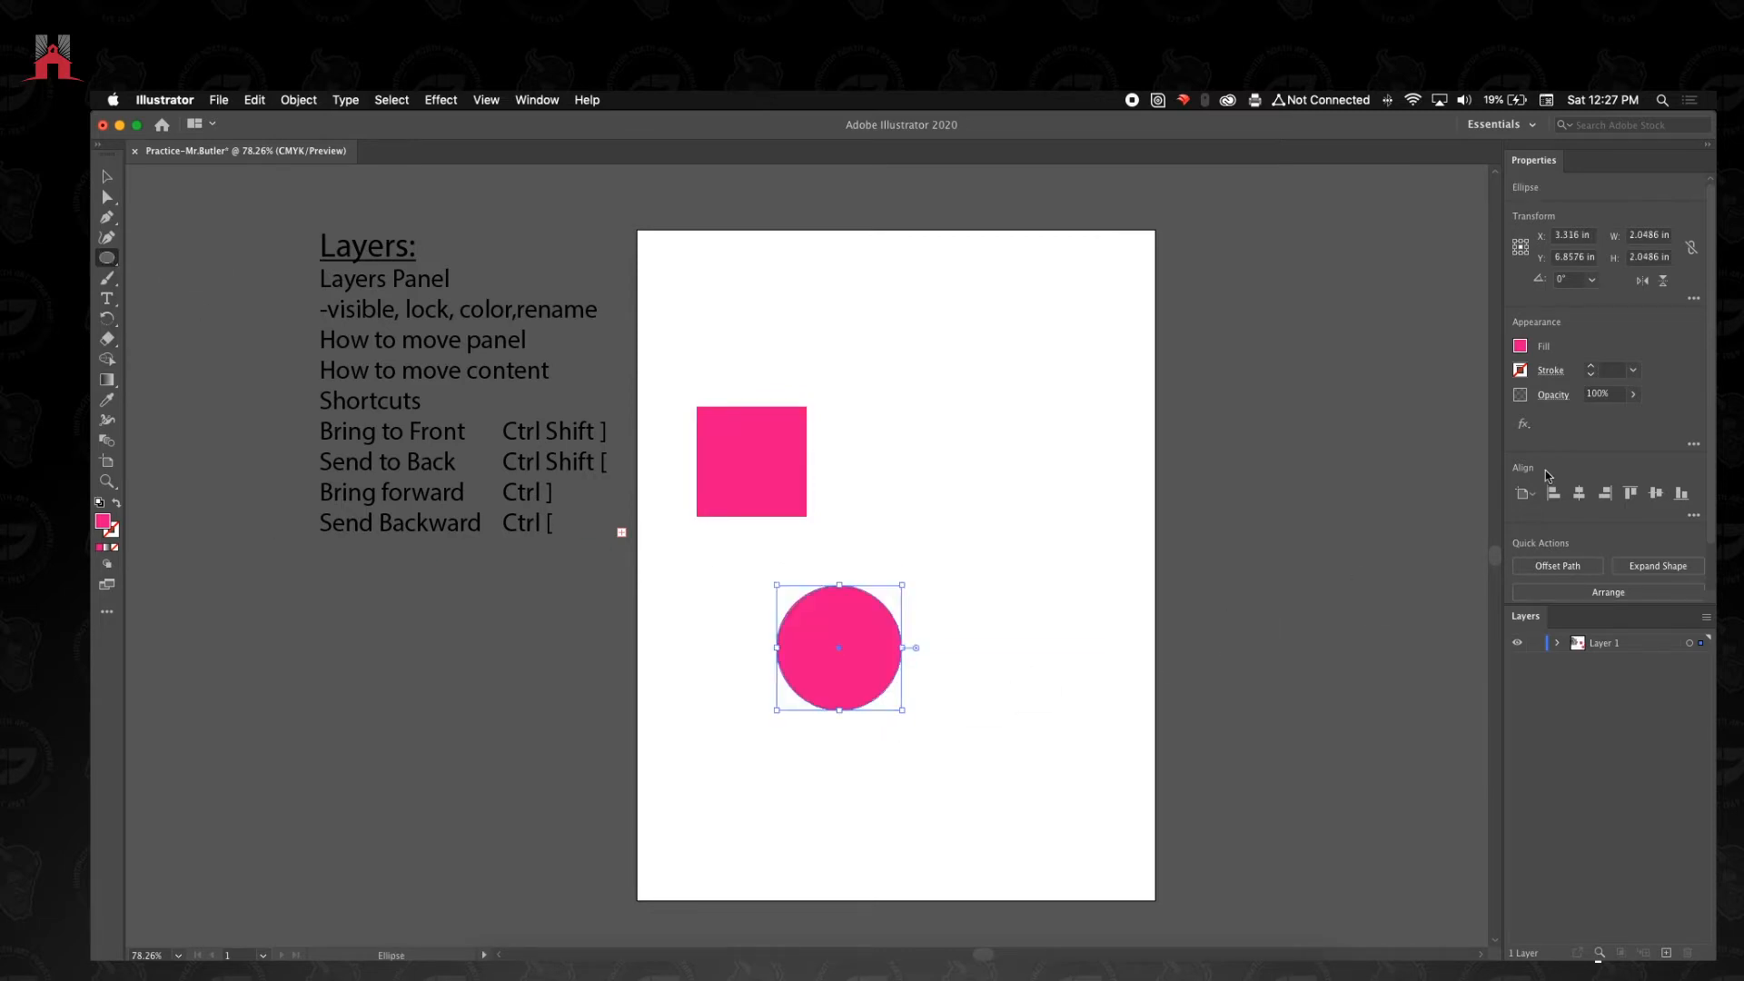
left_click(1520, 348)
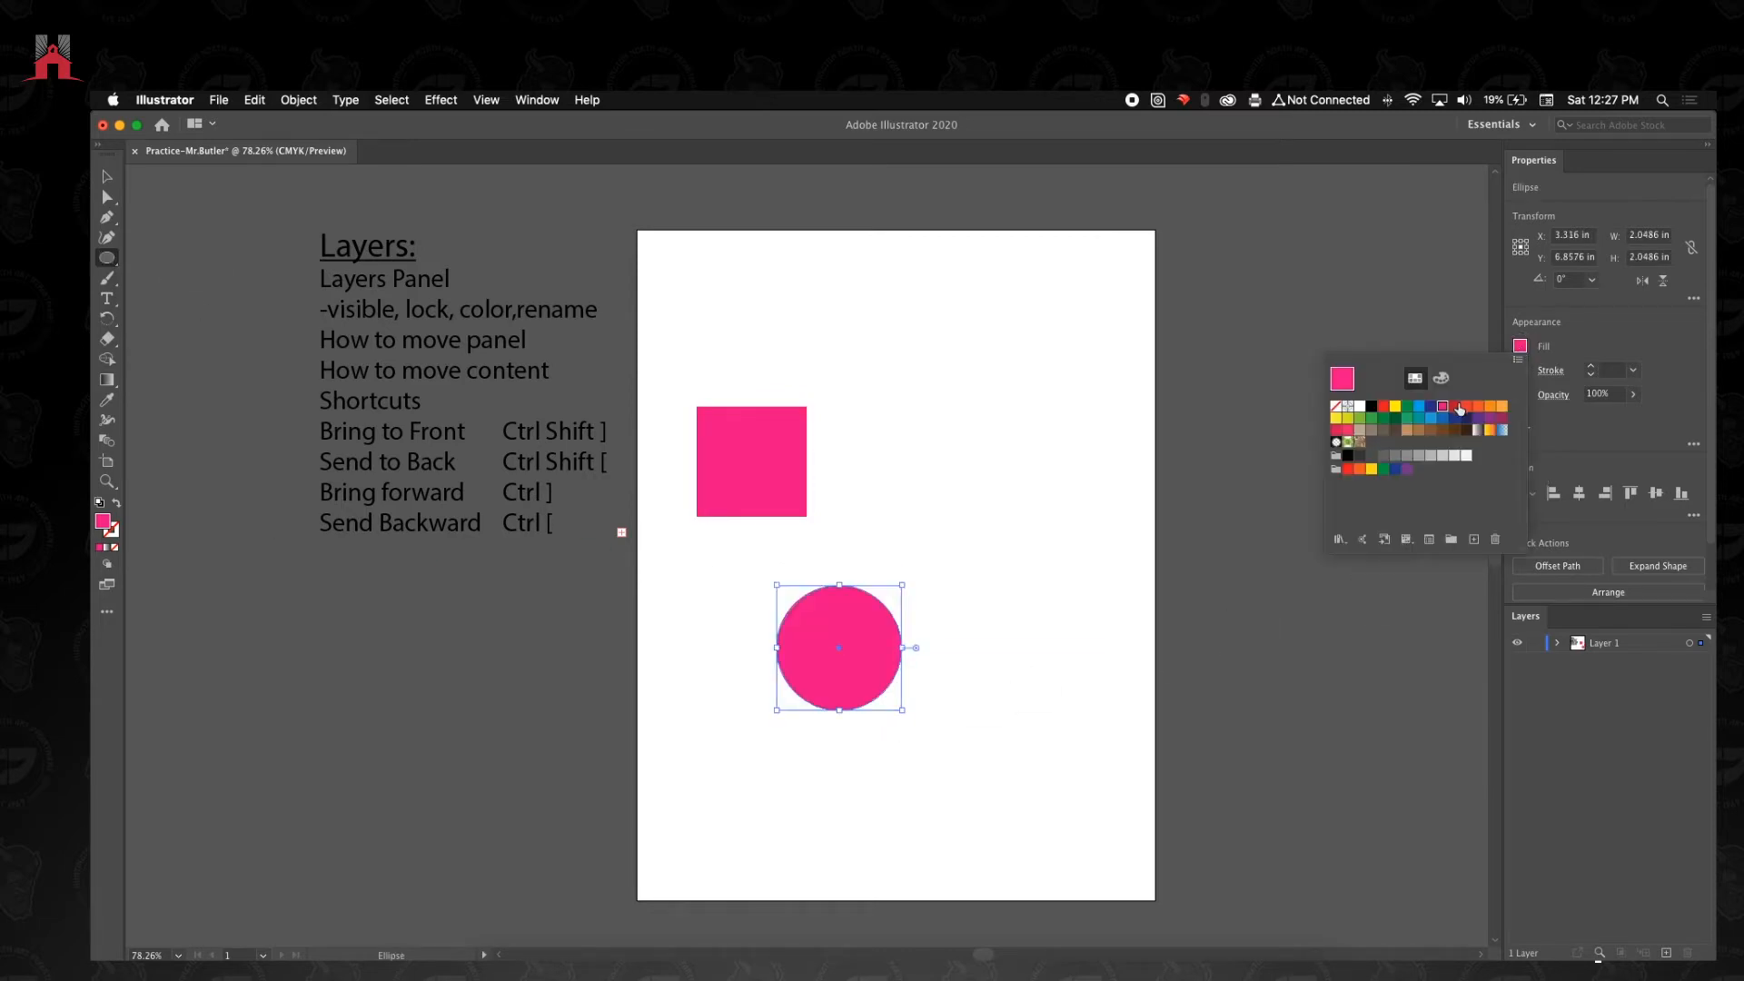
left_click(1418, 418)
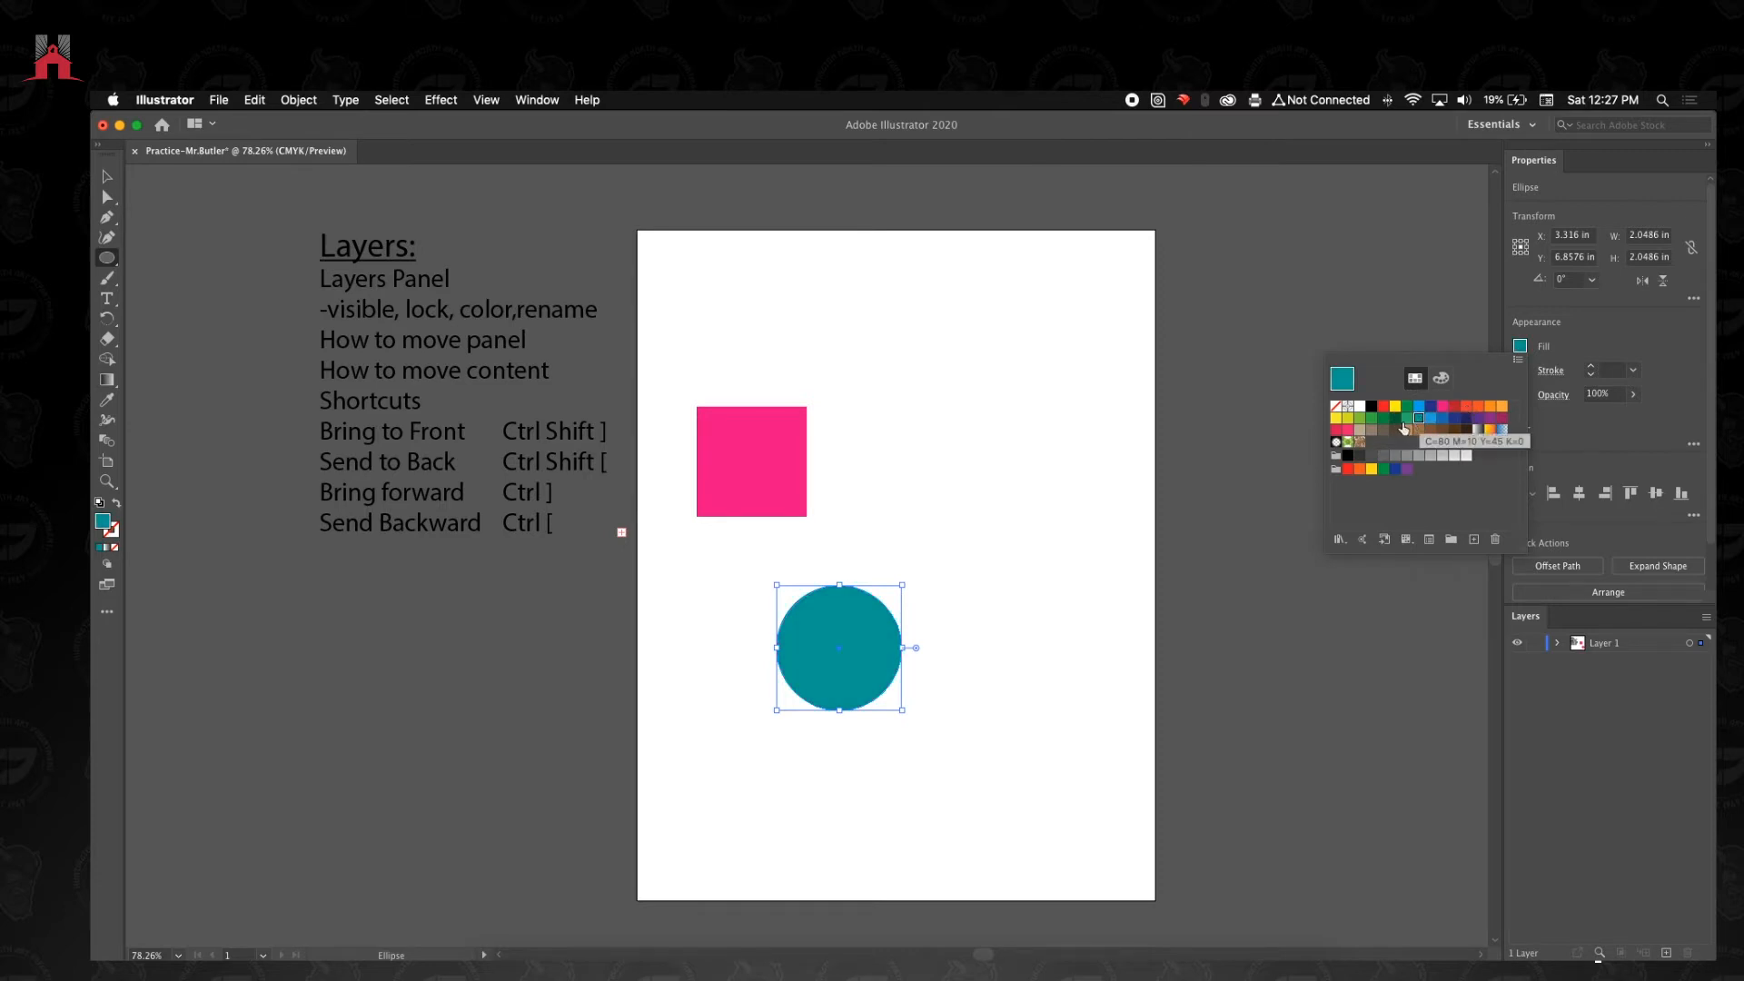
left_click(105, 174)
left_click(966, 625)
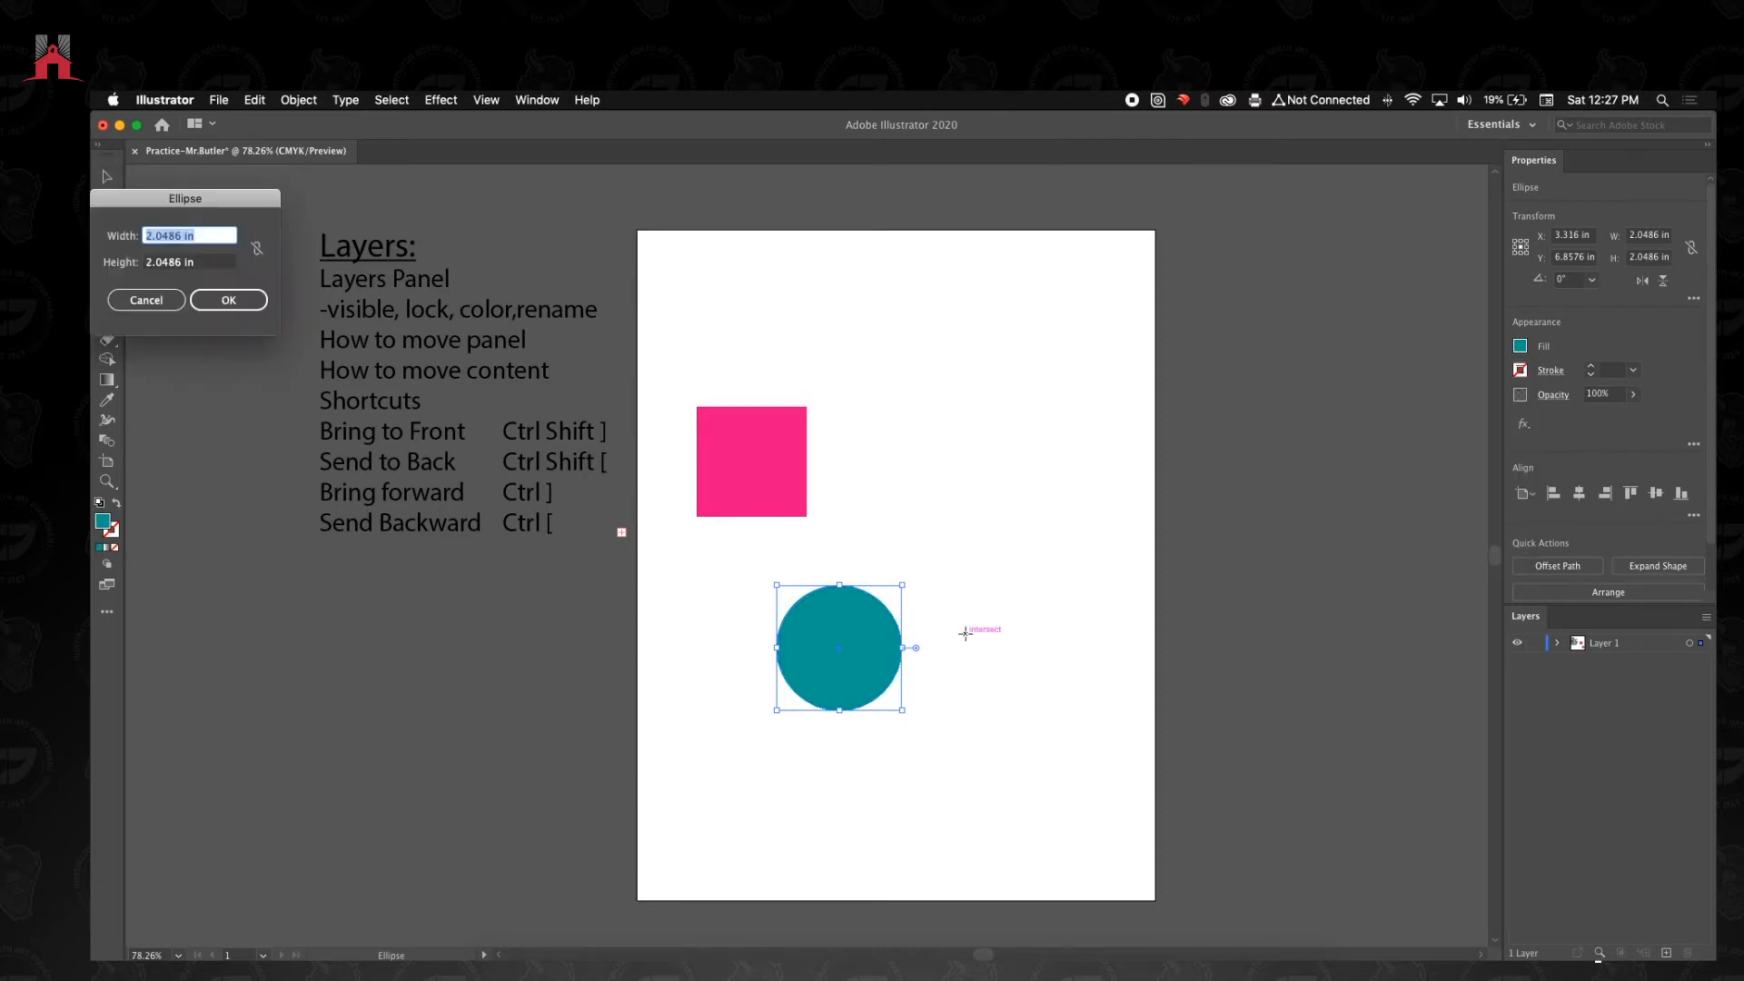
left_click(140, 298)
Create an 8-sided polygon with a 0.6944 in radius in the upper-right part of the artboard and fill it with yellow.
left_click_drag(107, 258, 168, 299)
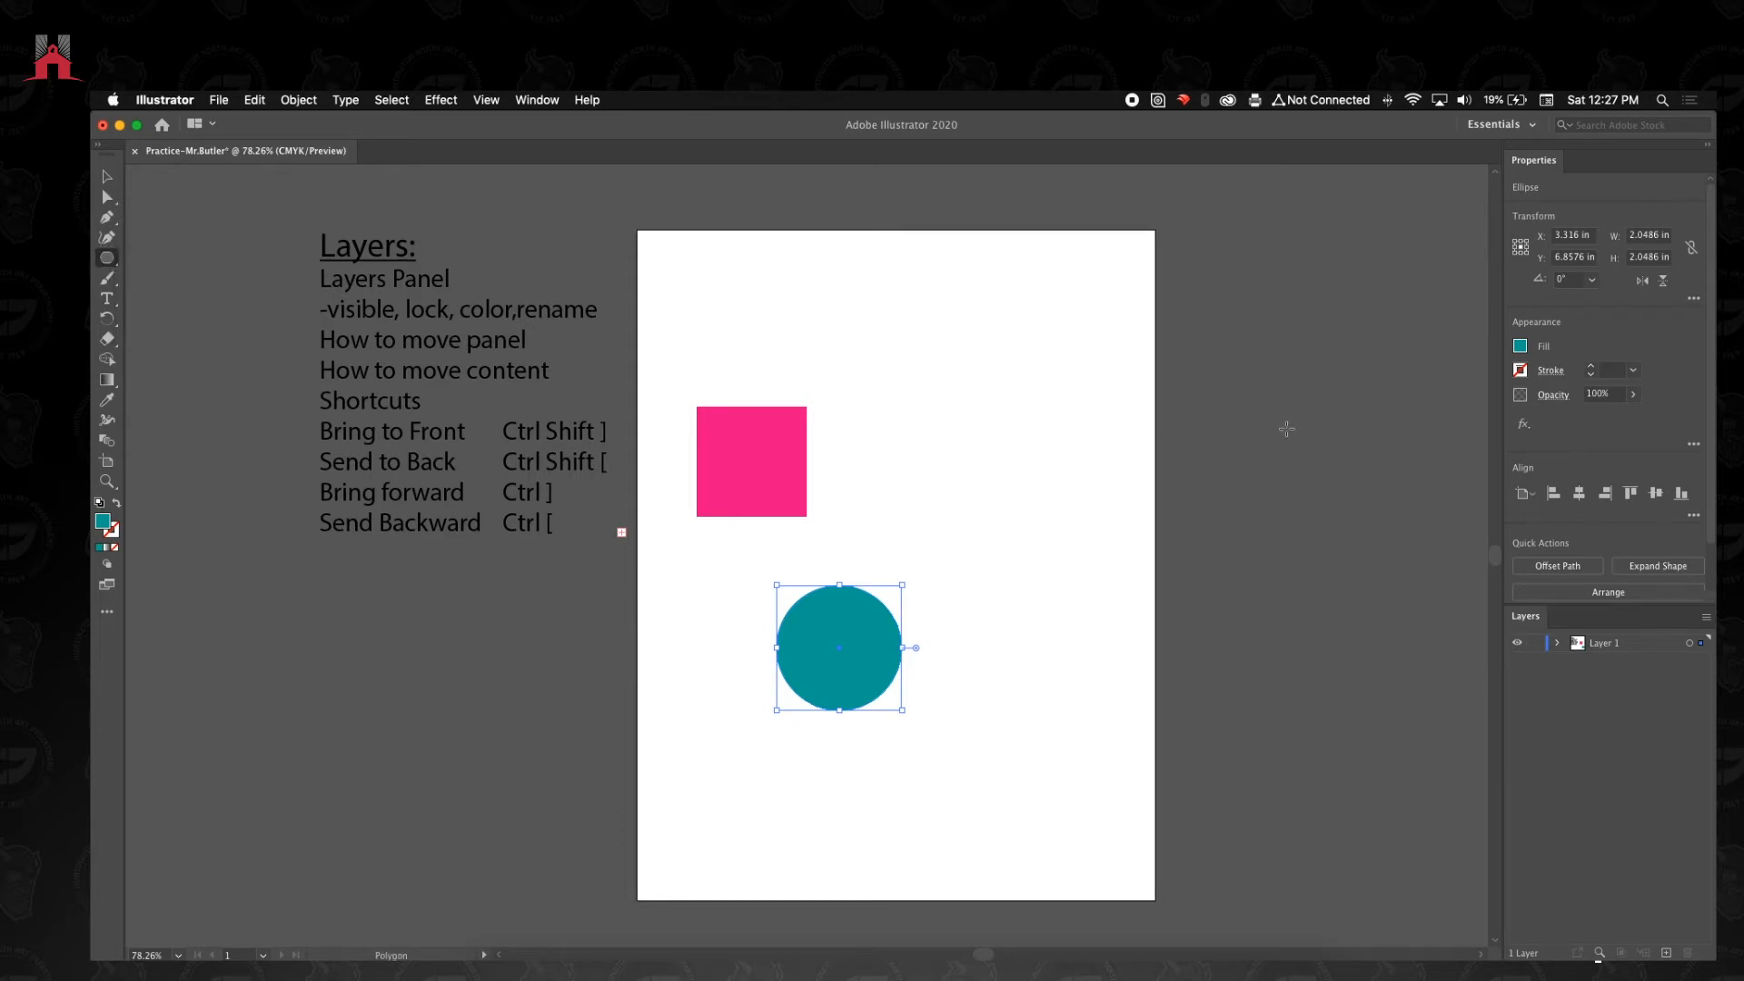
left_click(1068, 433)
left_click_drag(236, 208, 1054, 332)
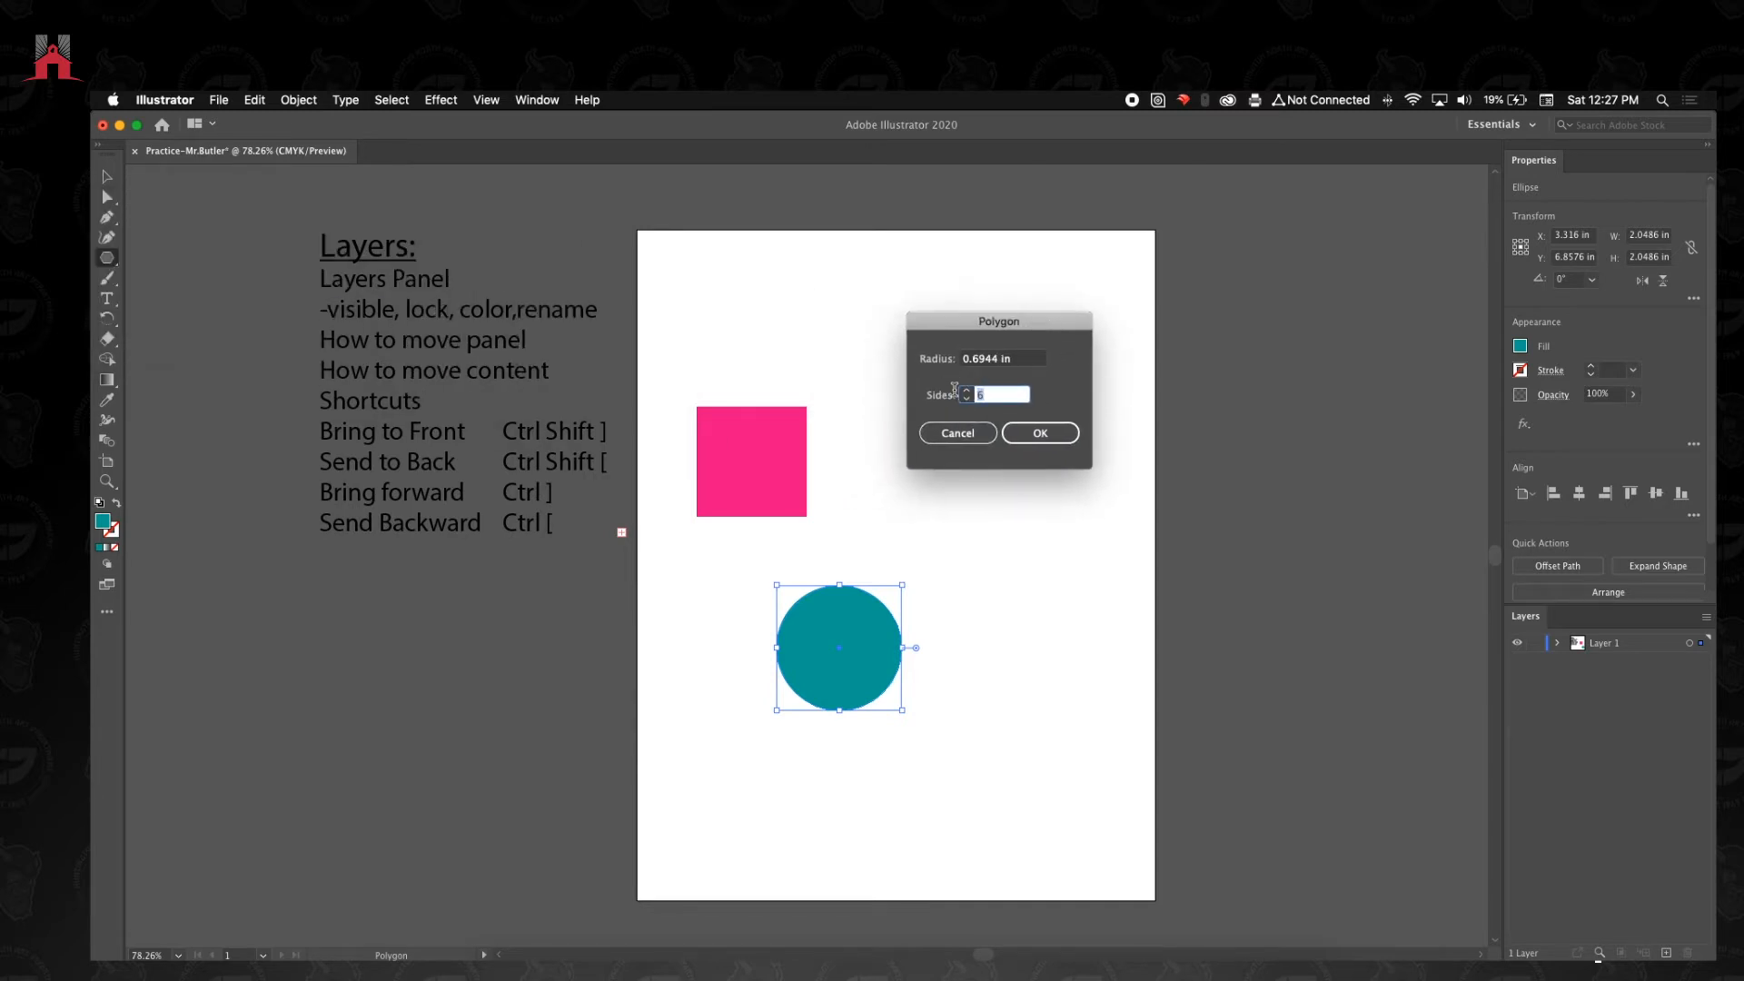
type("8")
left_click(1068, 435)
left_click(1525, 350)
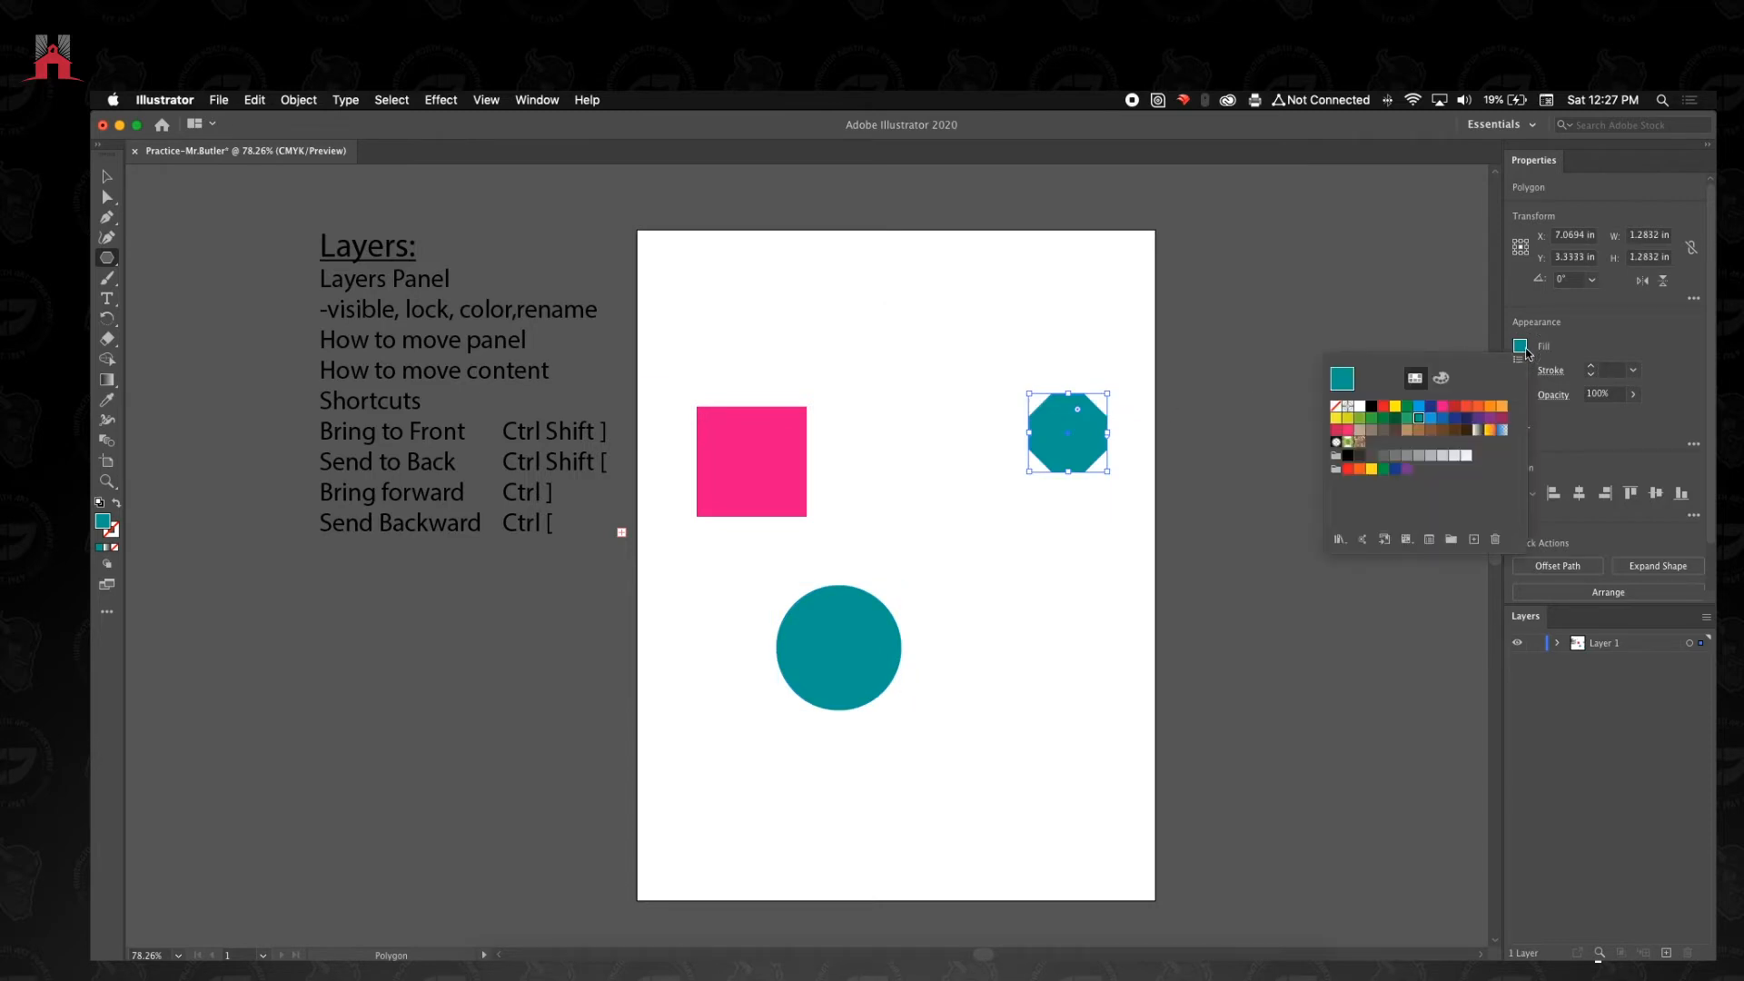
left_click(1395, 406)
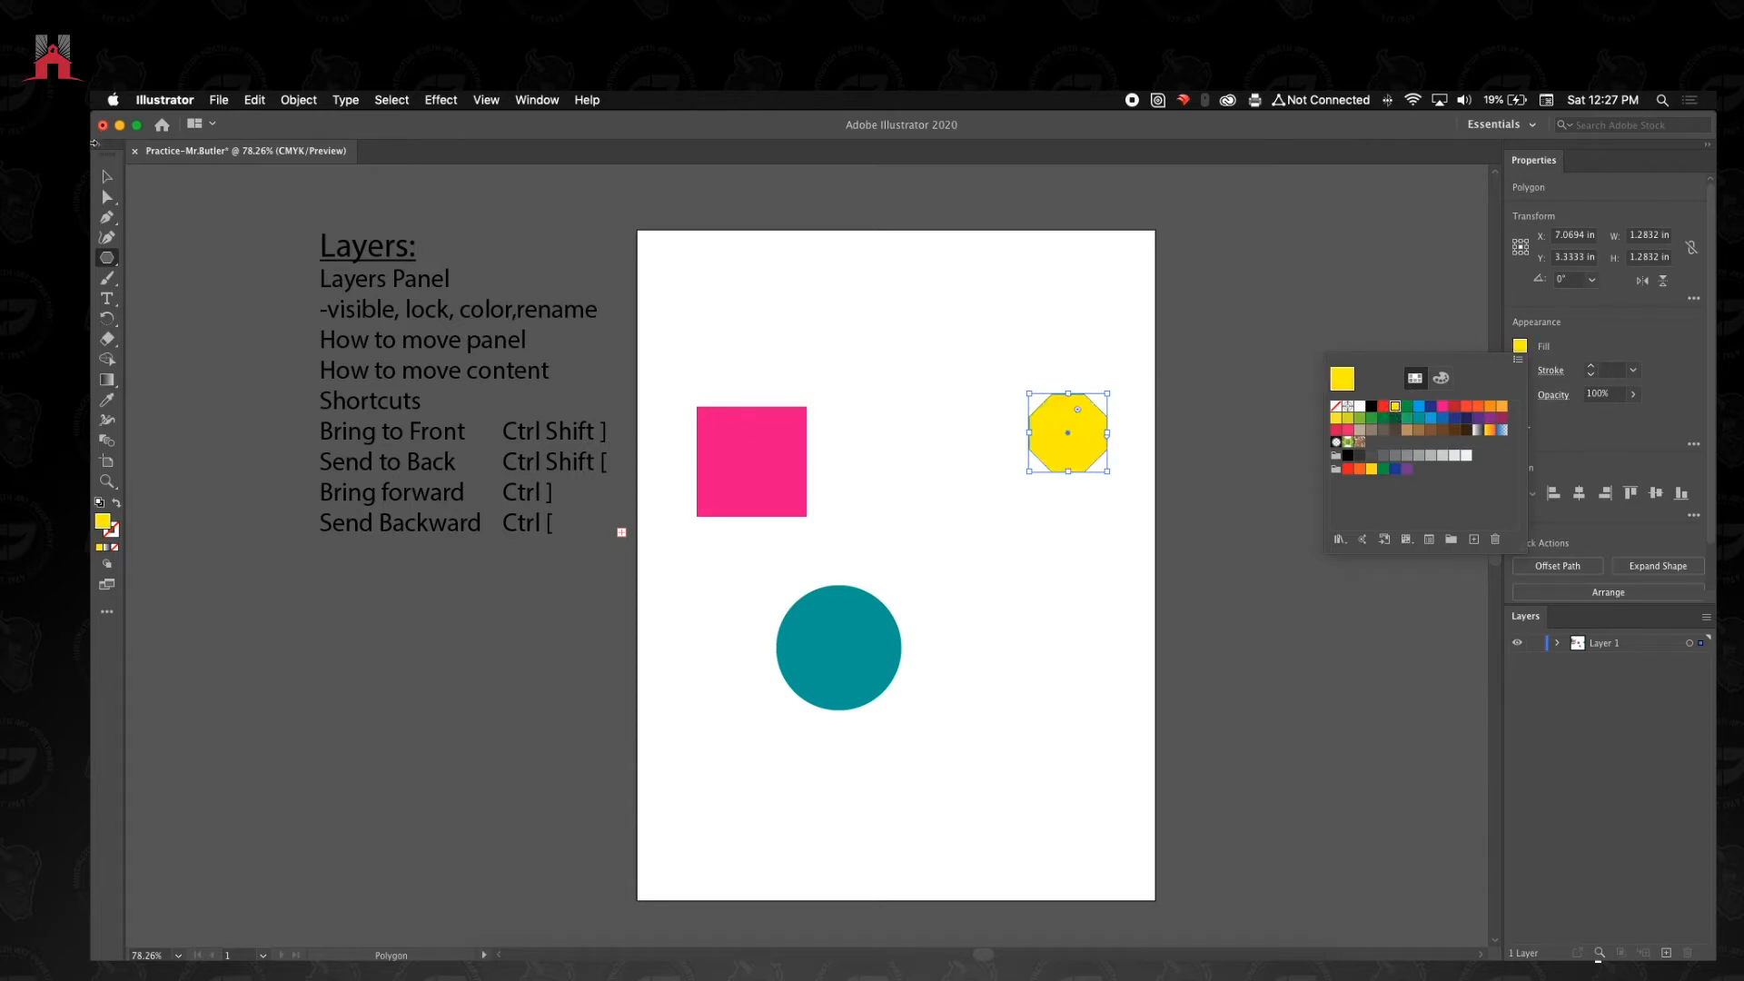
left_click(107, 178)
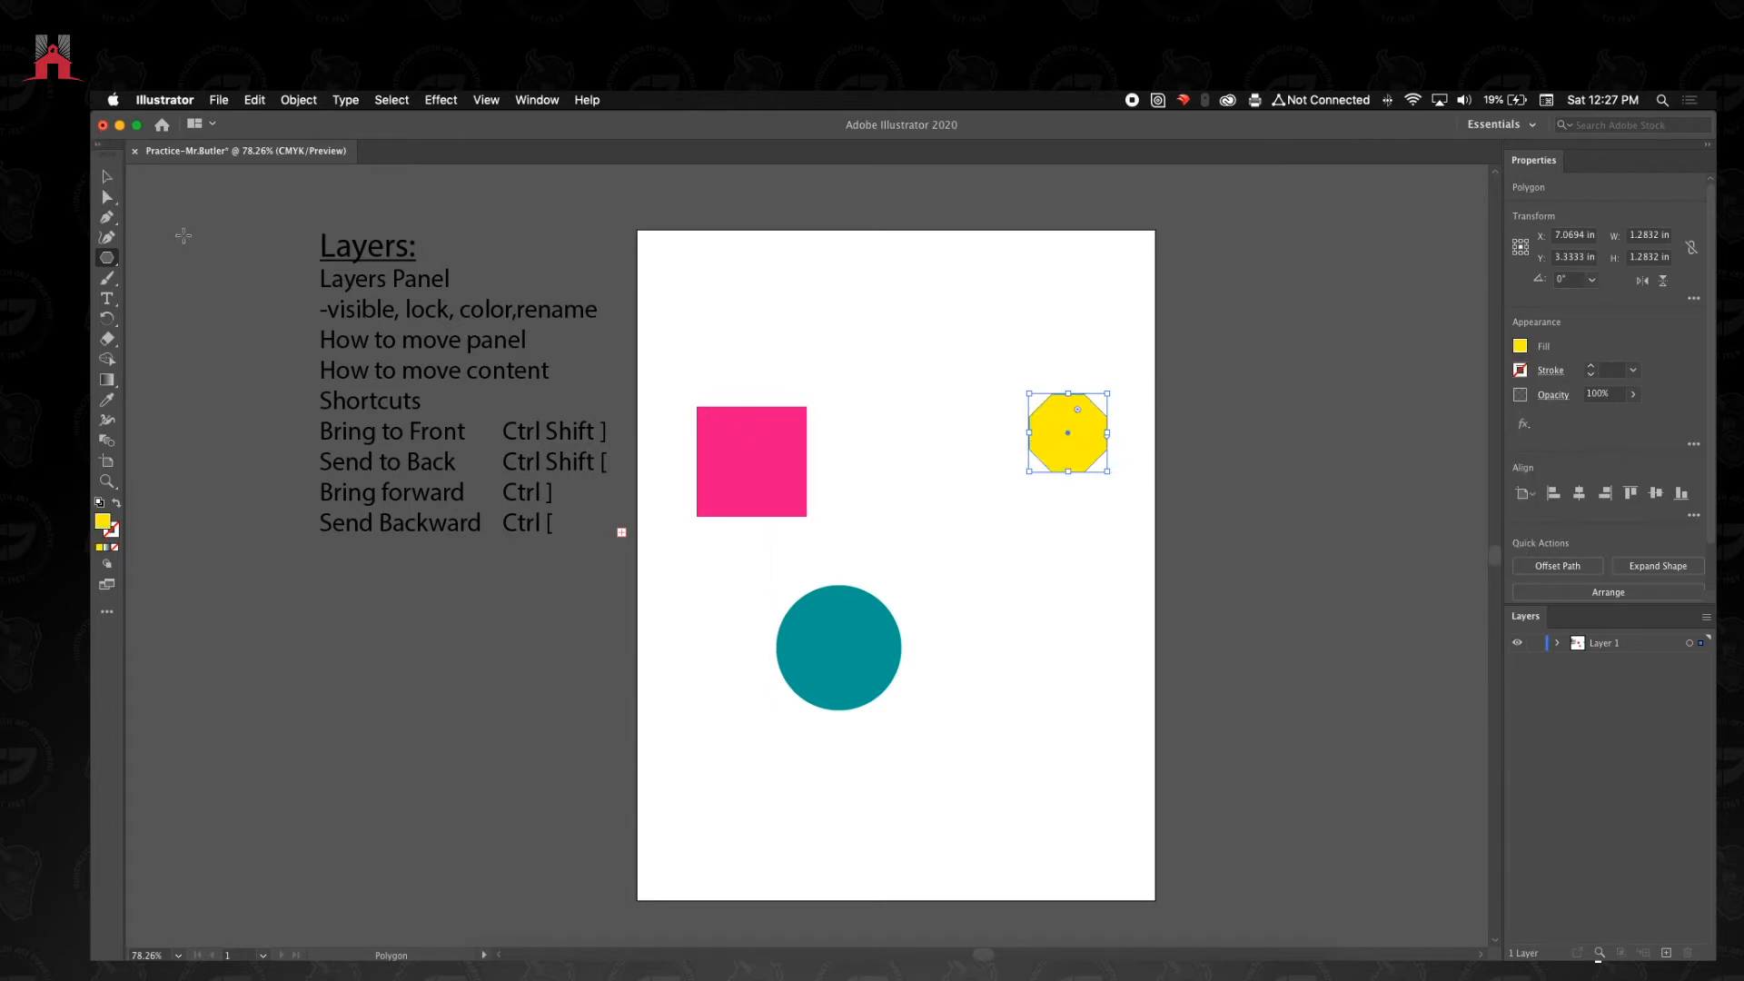
Move the yellow octagon, teal circle and pink square closer together without overlapping, and deselect everything.
left_click(107, 176)
left_click_drag(1082, 459, 994, 563)
left_click_drag(886, 653, 915, 611)
left_click_drag(779, 476, 790, 499)
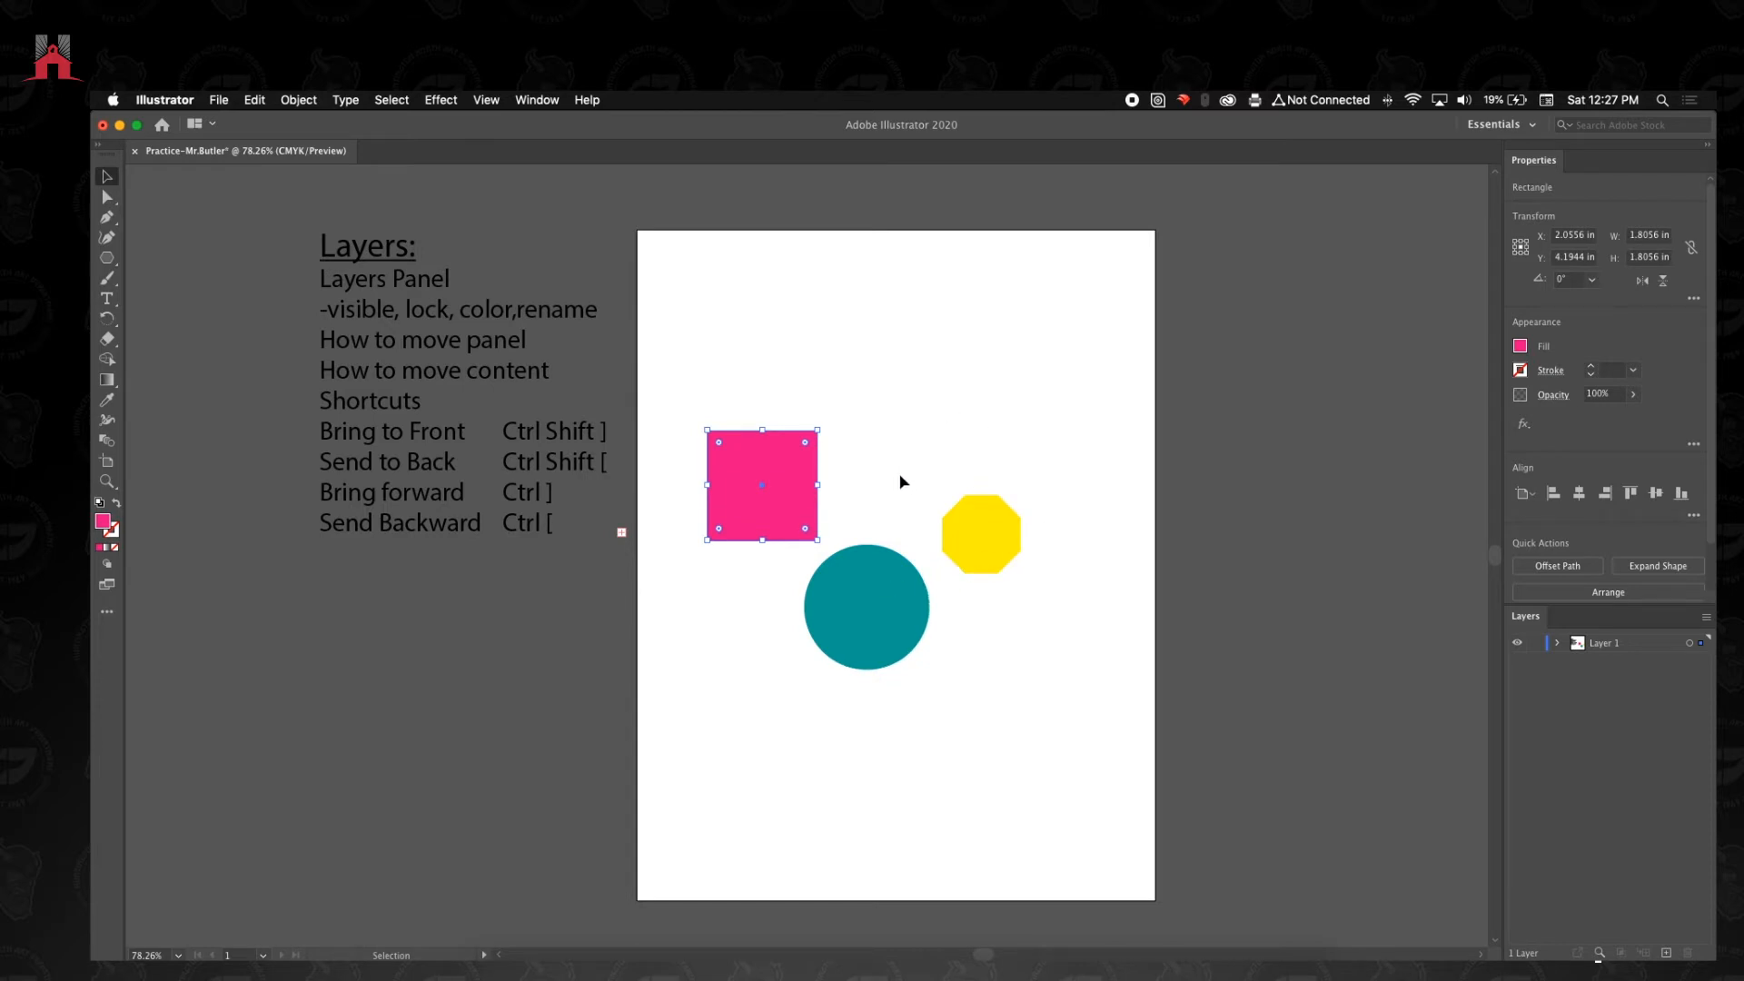
left_click(1097, 408)
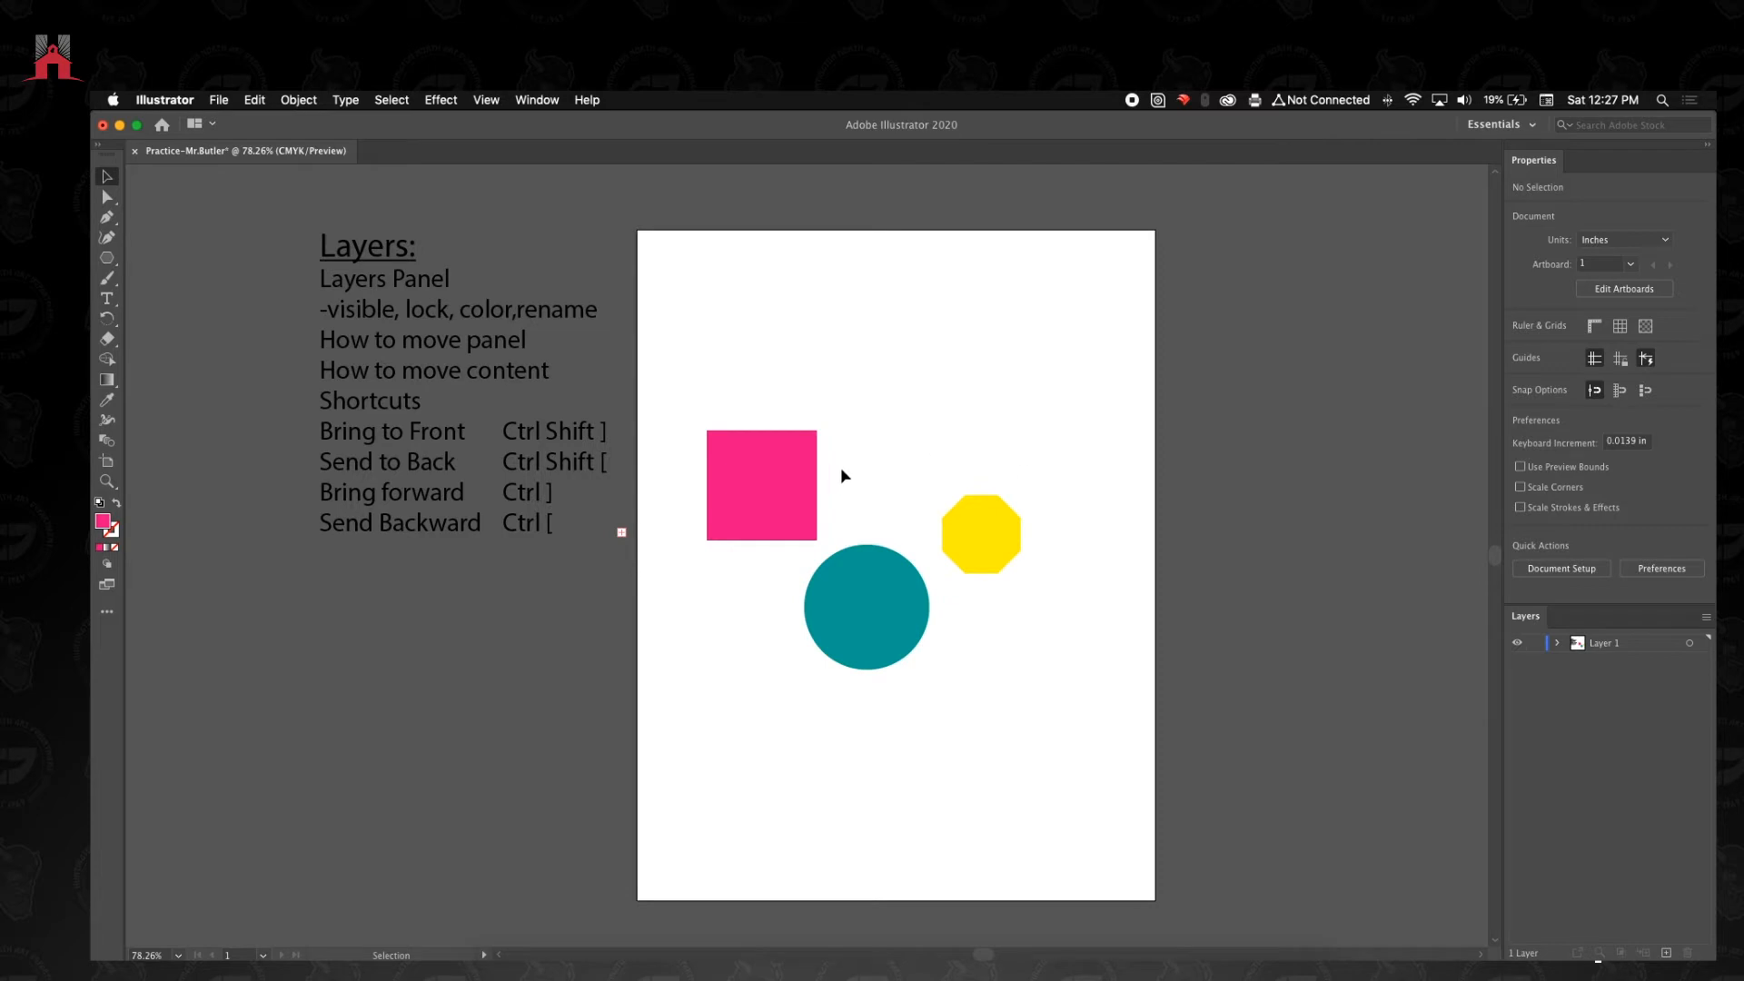
Toggle the visibility of Layer 1 off and on several times, leaving it shown.
left_click(1517, 643, "super")
left_click(1517, 643, "super")
left_click(1516, 643, "super")
left_click(1517, 643, "super")
left_click(1518, 645, "super")
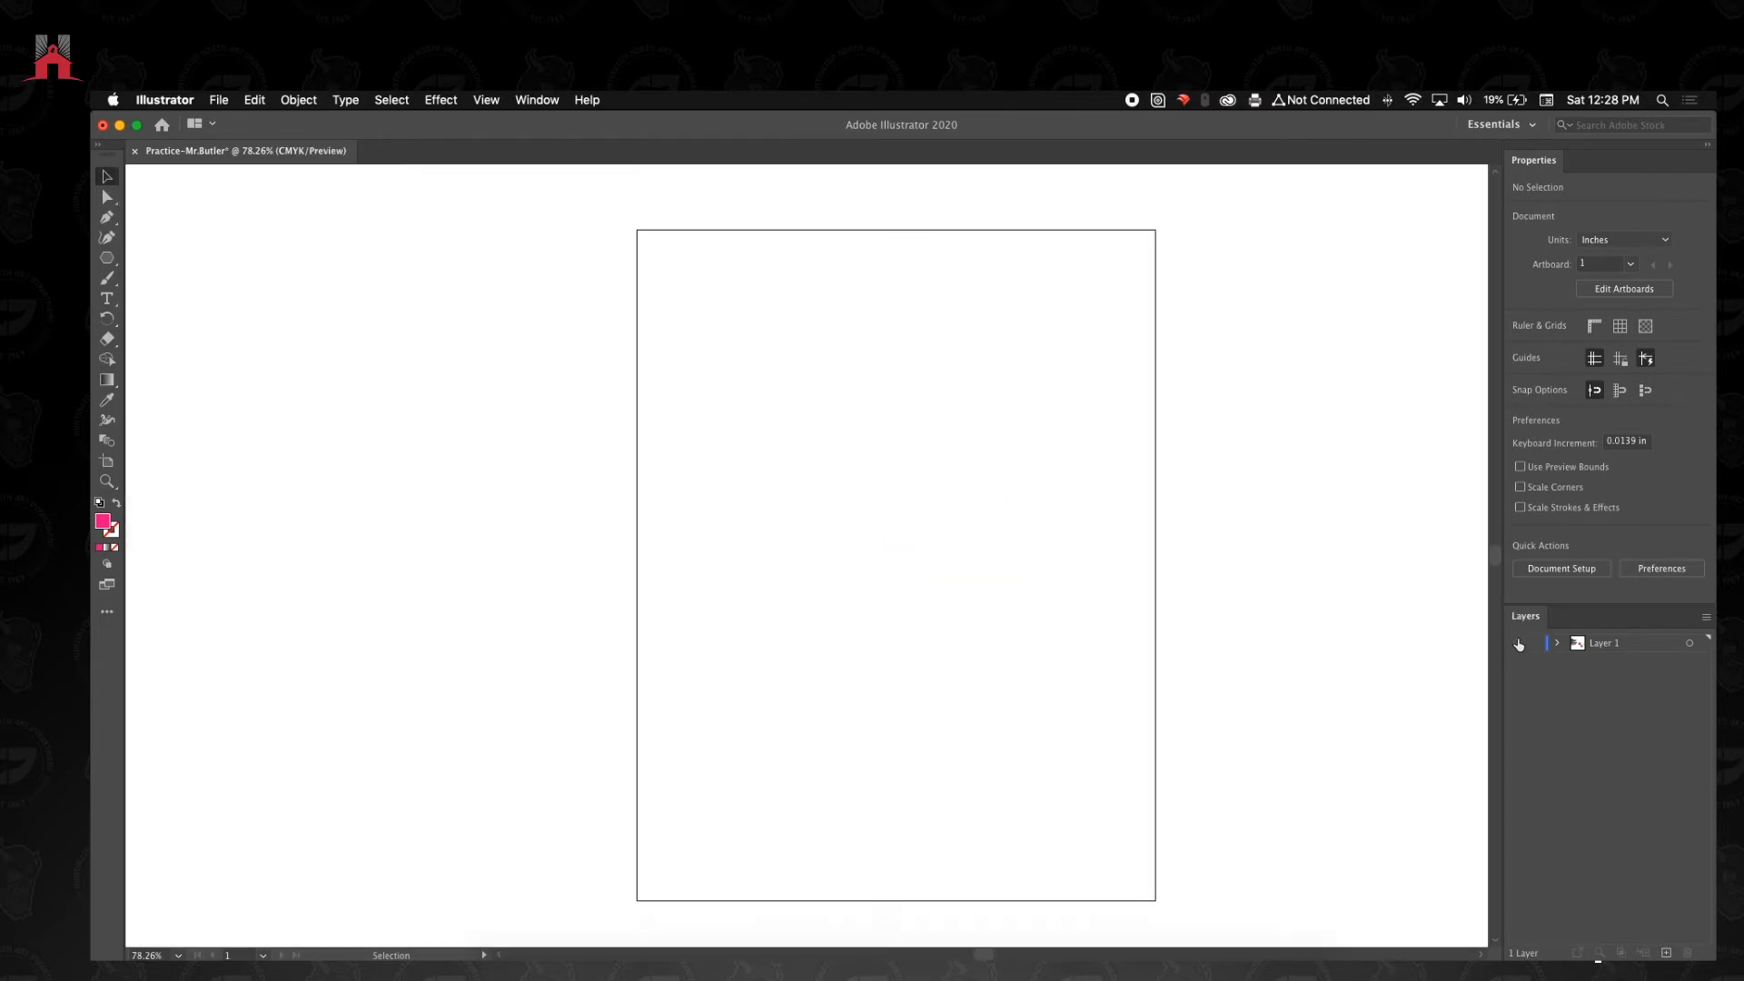
left_click(1518, 645, "super")
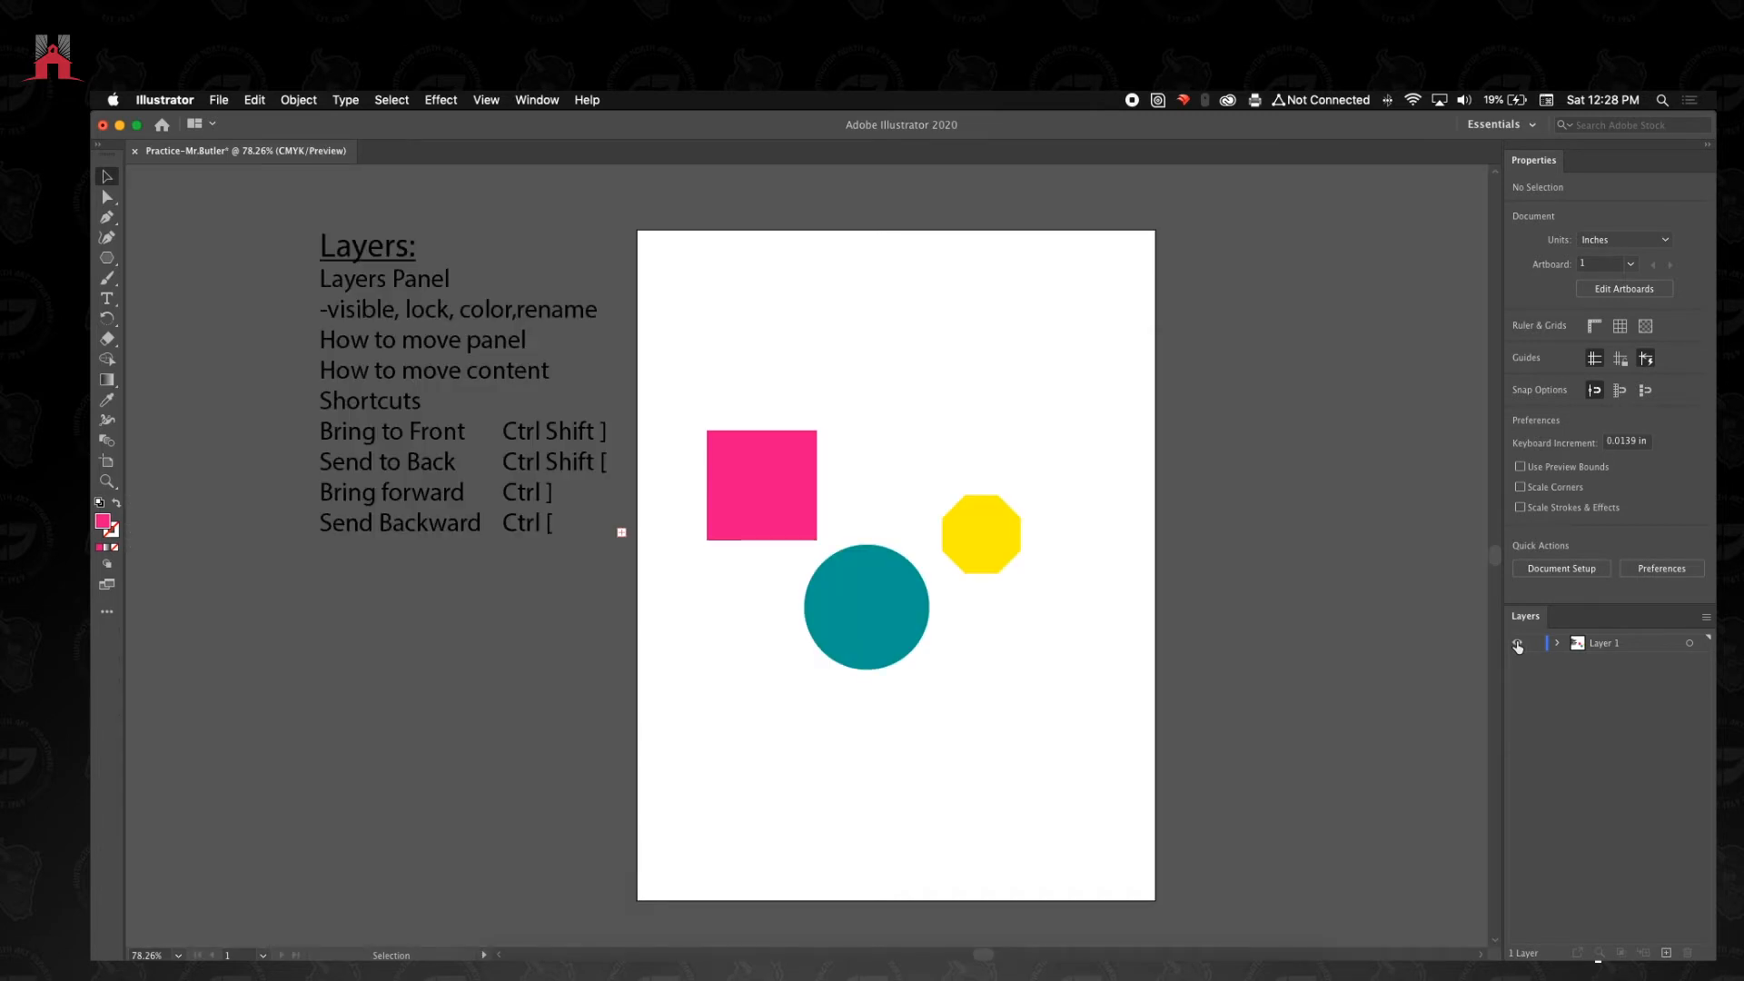
left_click(1516, 643, "super")
left_click(1517, 643, "super")
Toggle the lock on Layer 1 and briefly expand its contents, leaving the layer unlocked and collapsed.
left_click(1535, 647)
left_click(1535, 643)
left_click(1556, 644)
left_click(1557, 644)
left_click(1536, 645)
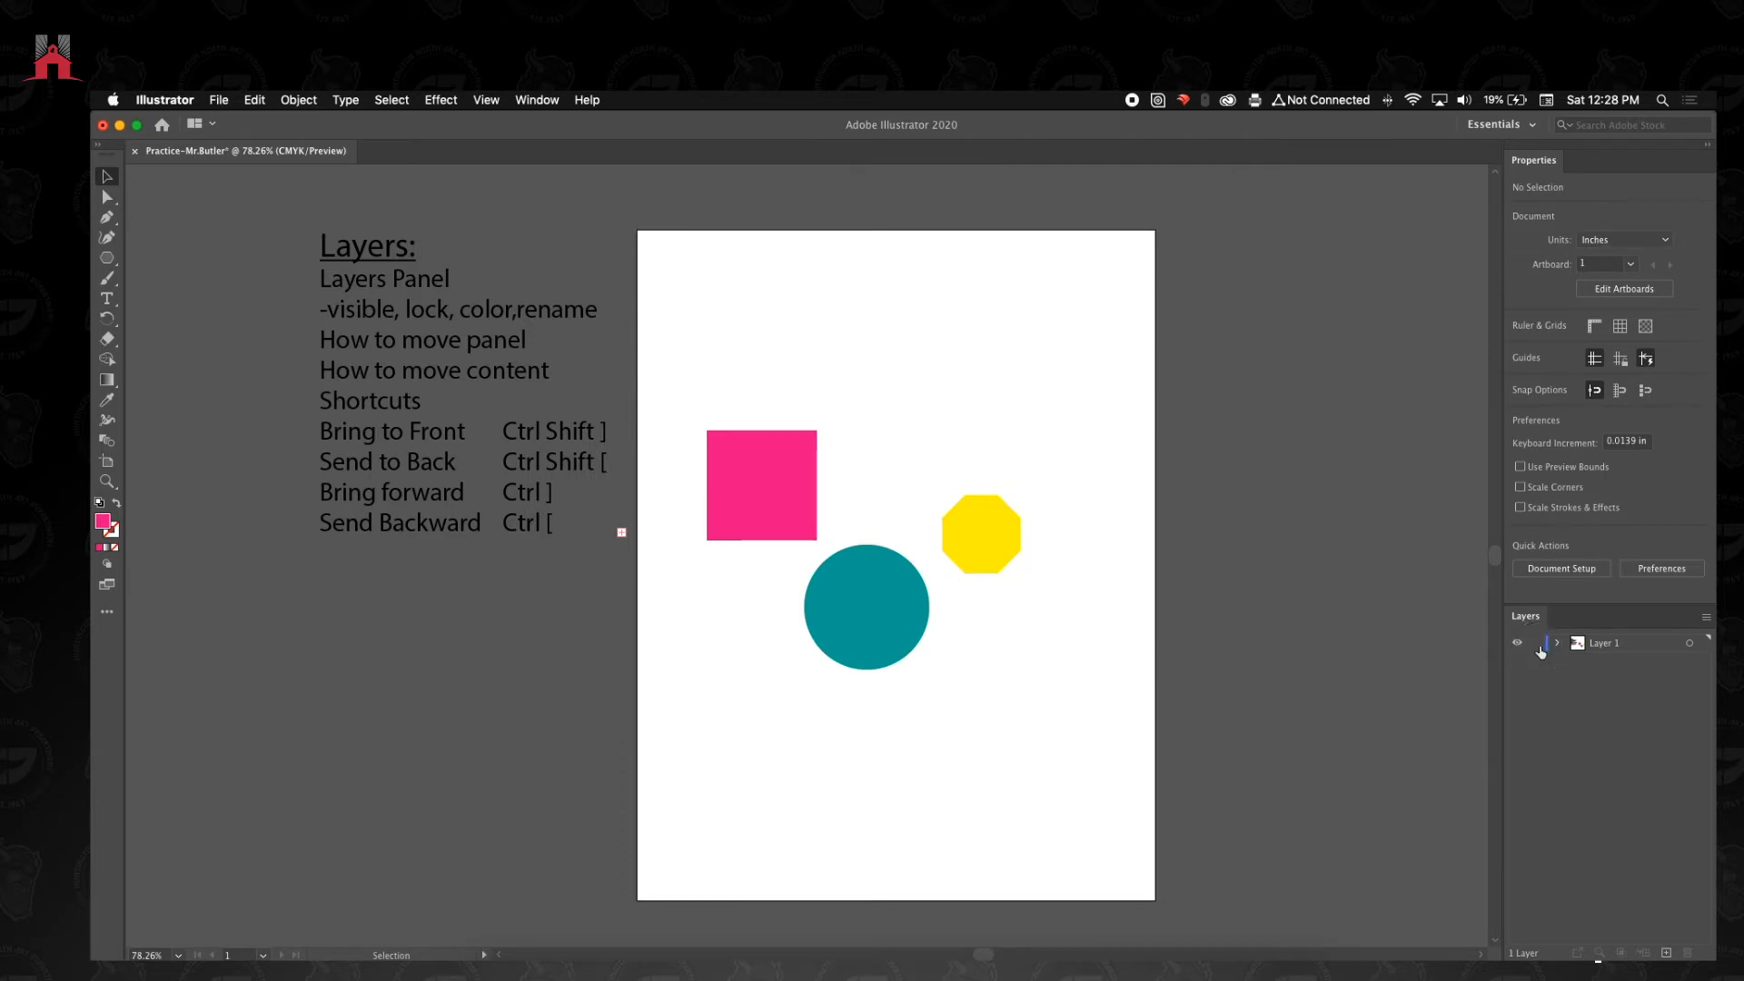
Select the pink square and expand Layer 1 to examine its individual objects and selection marker, leaving the layer collapsed.
left_click(750, 472)
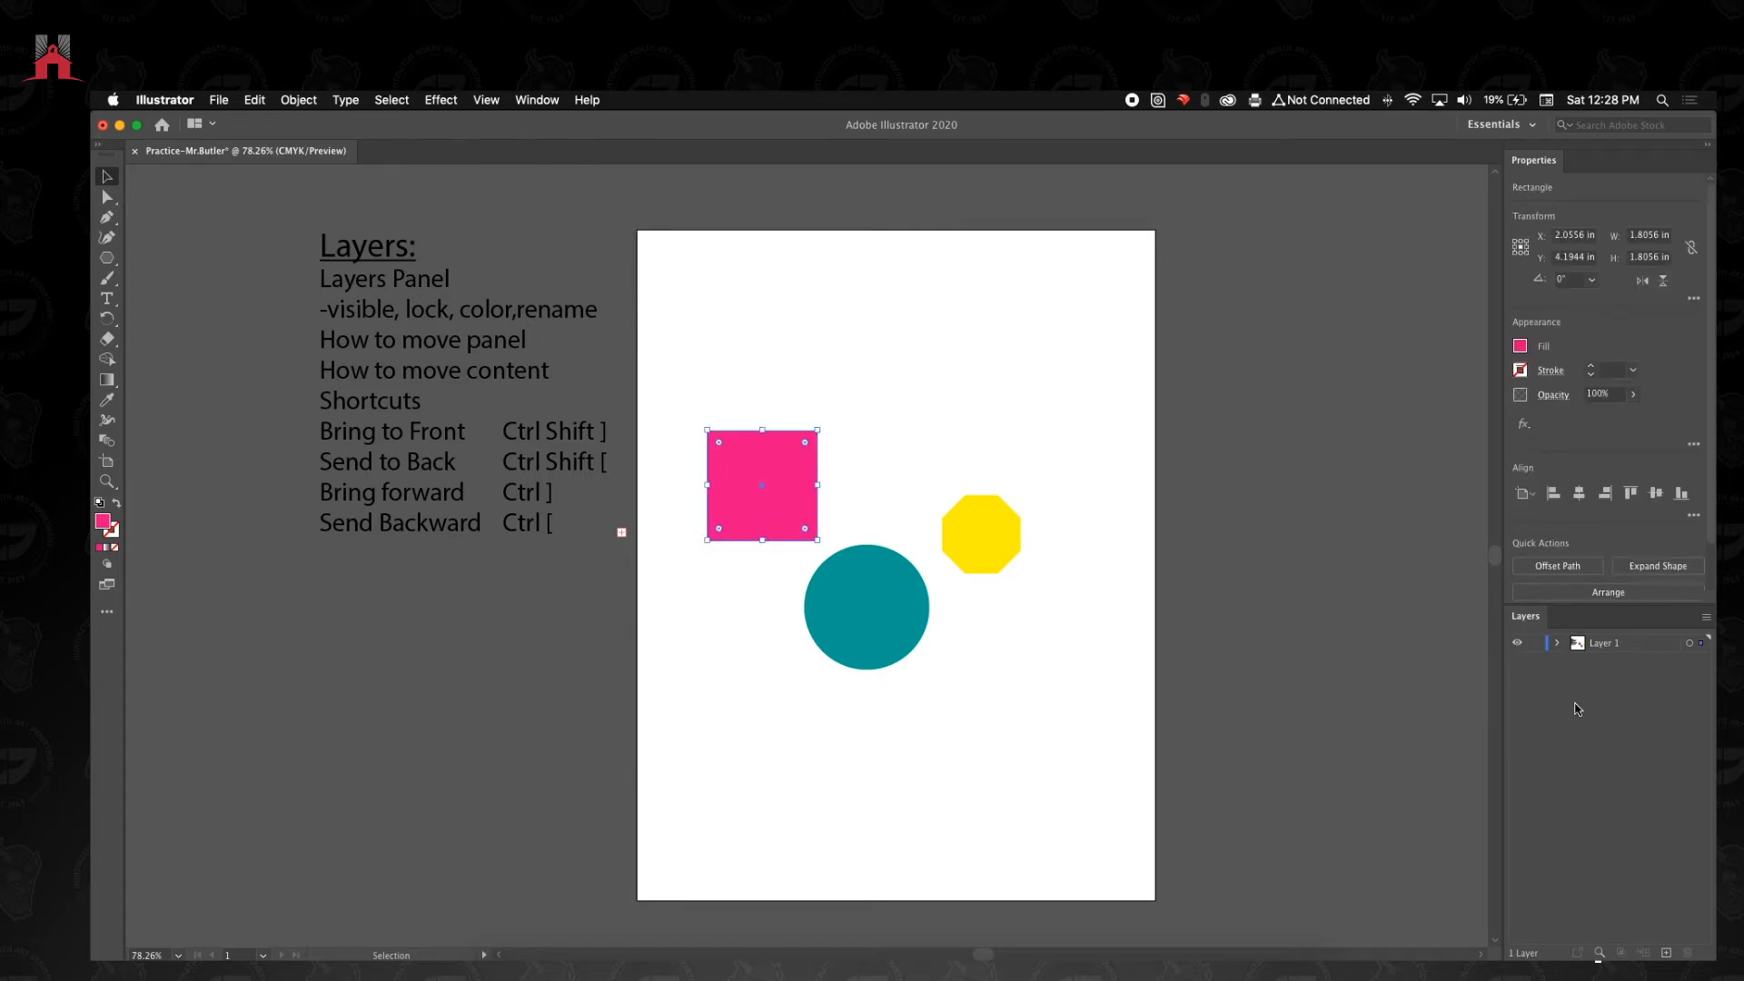
left_click(1559, 644)
left_click(1559, 645)
left_click(1559, 645)
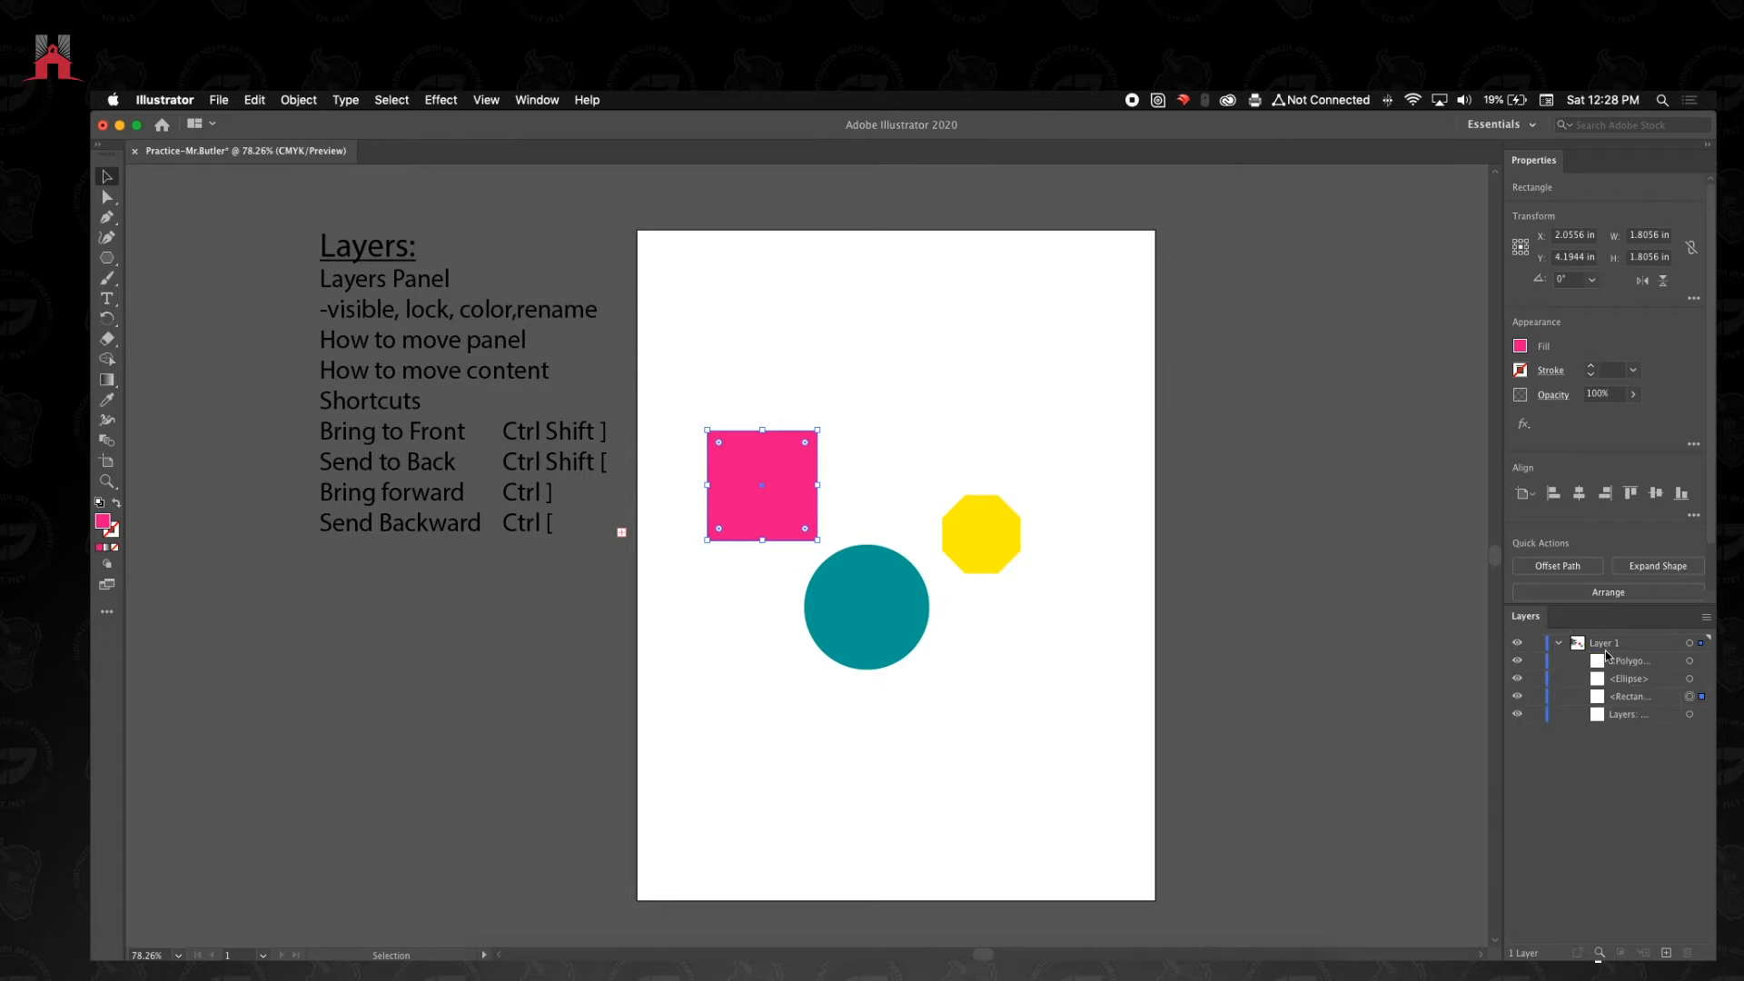
left_click(1560, 645)
left_click(1558, 645)
left_click(1558, 646)
Rename Layer 1 as "shapes".
left_click(1573, 644)
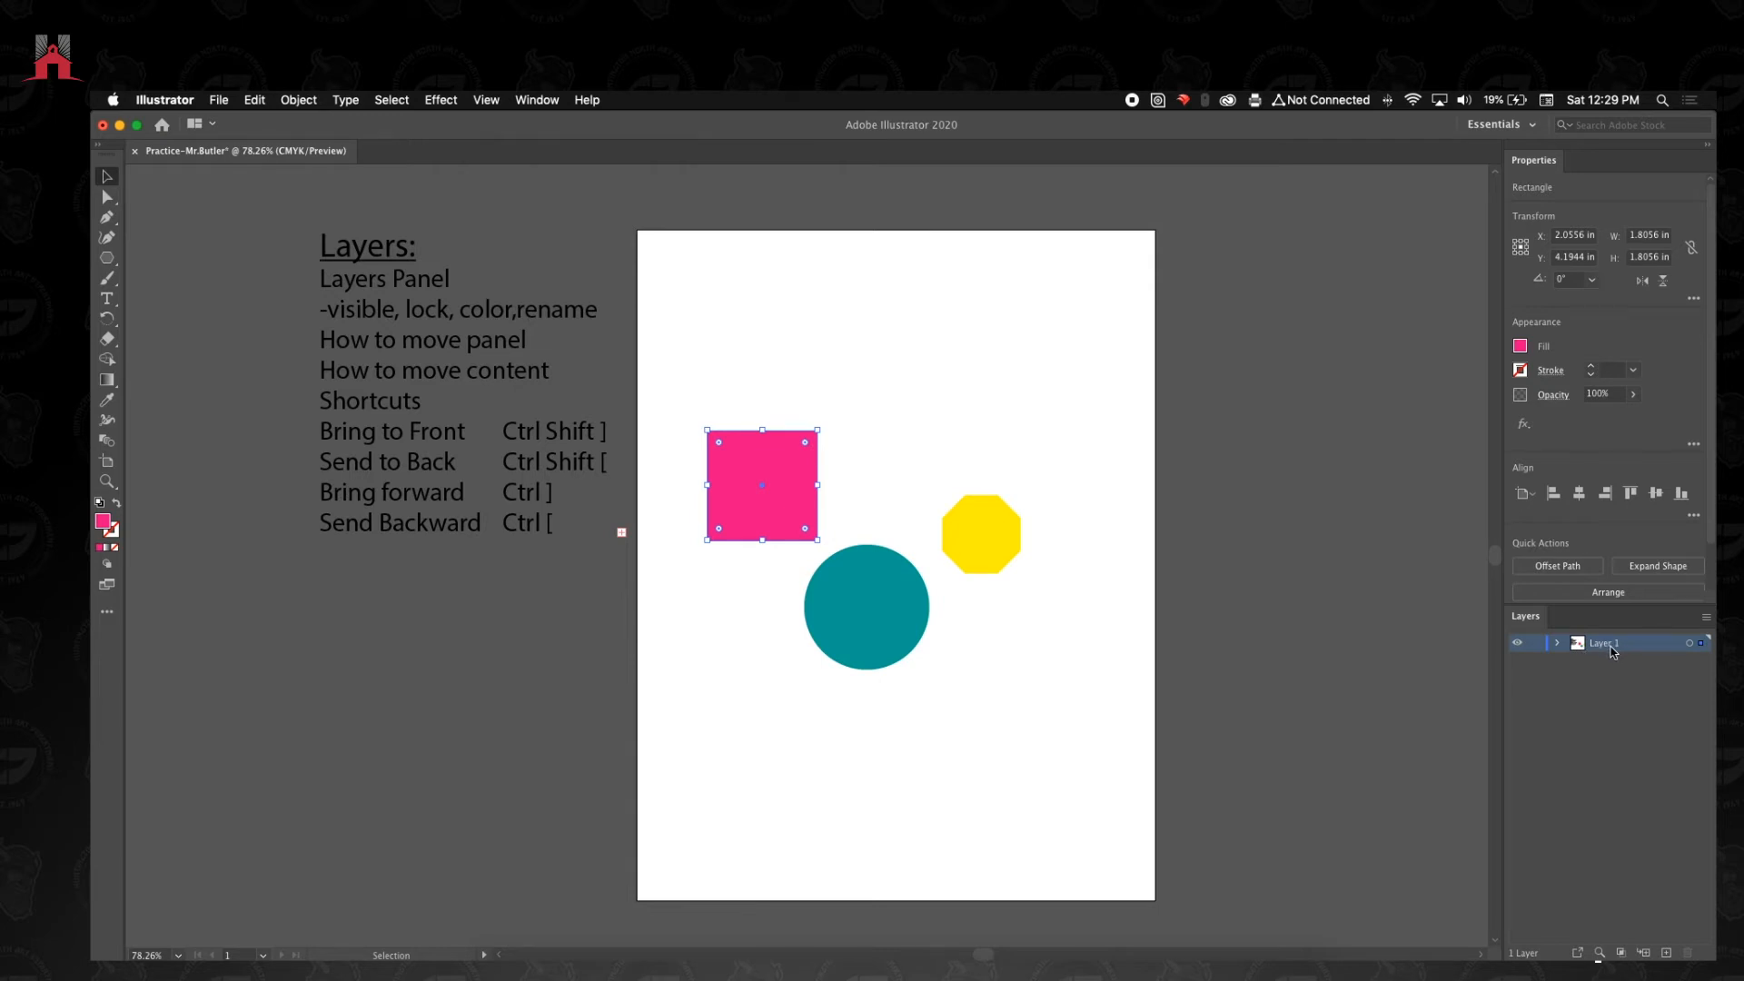
double_click(1606, 644)
type("S")
key("Return")
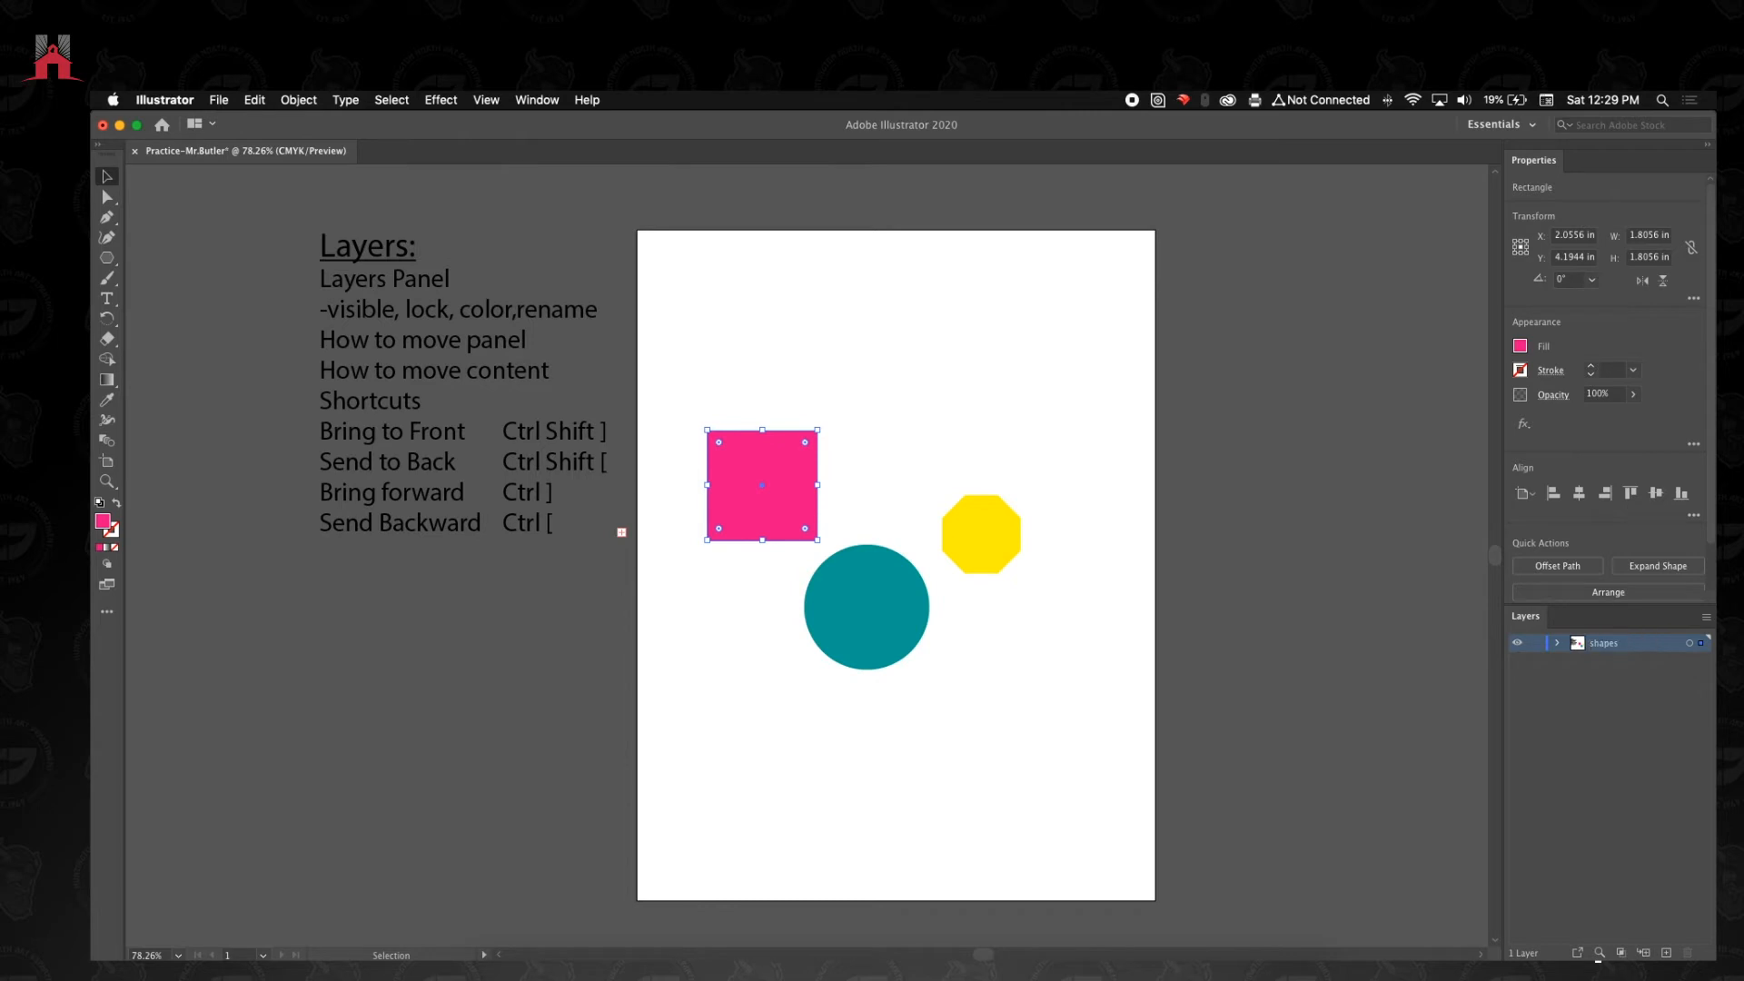
Select all artwork on the shapes layer, clear that selection, and select only the teal circle to compare the layer's selection indicator.
left_click(1689, 643)
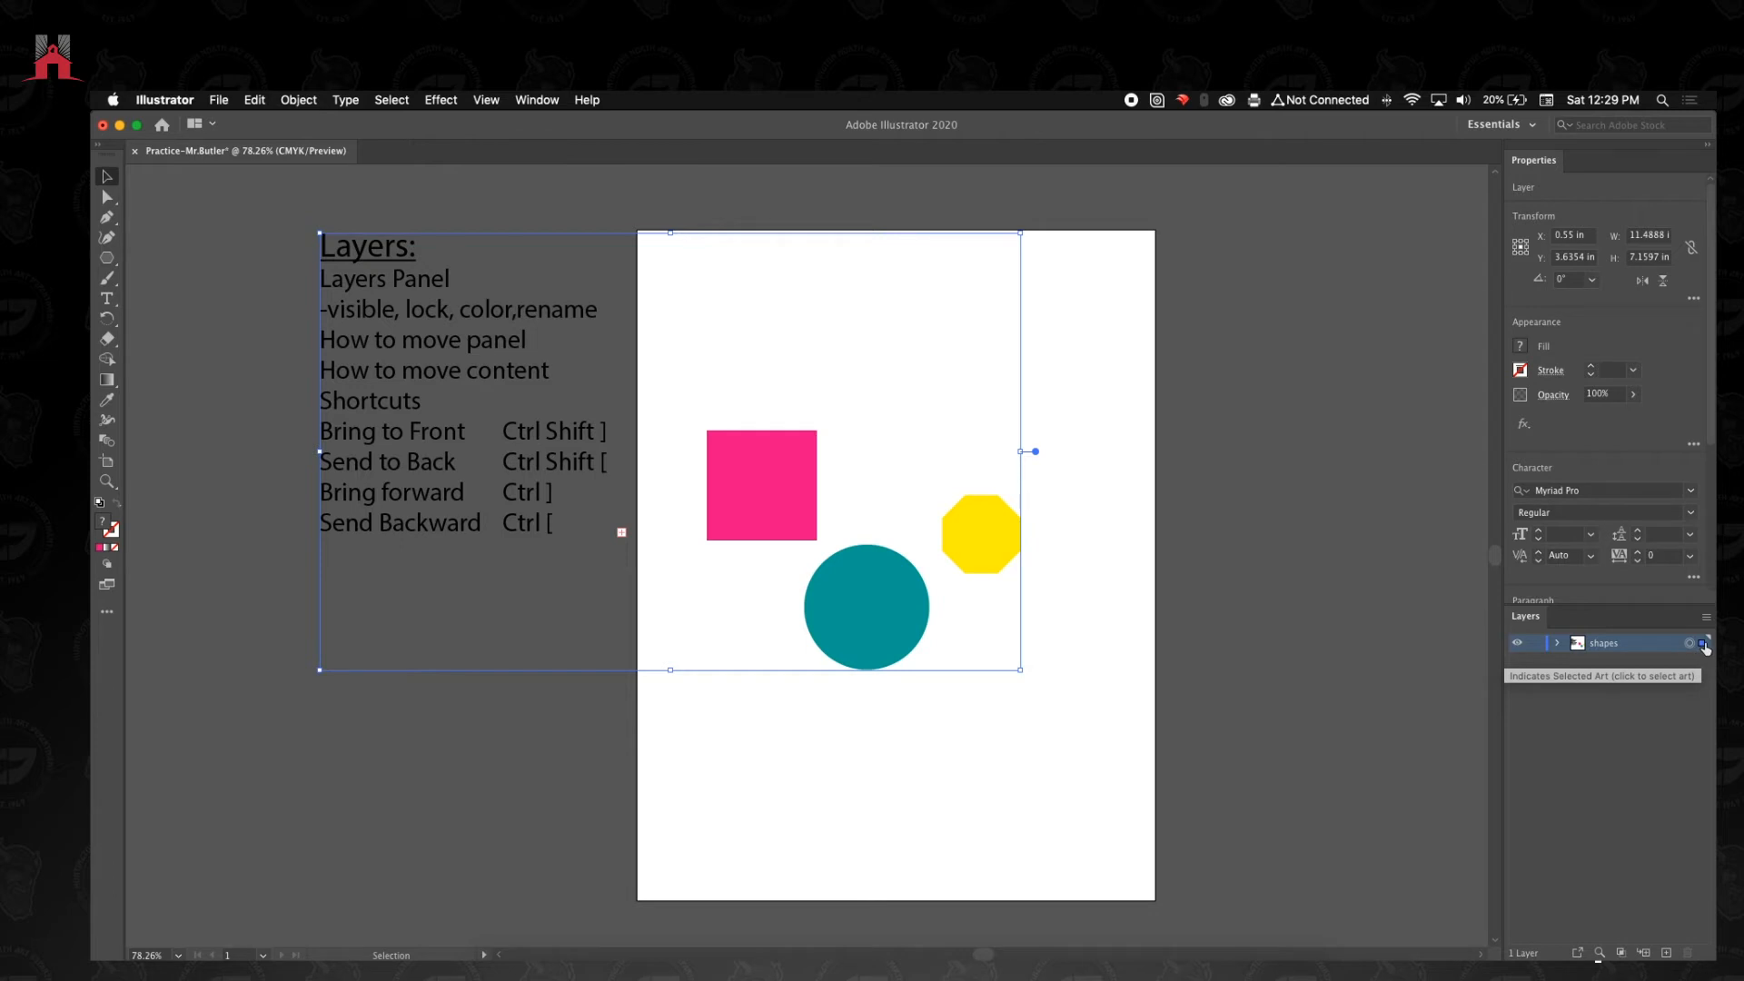
left_click(1263, 623)
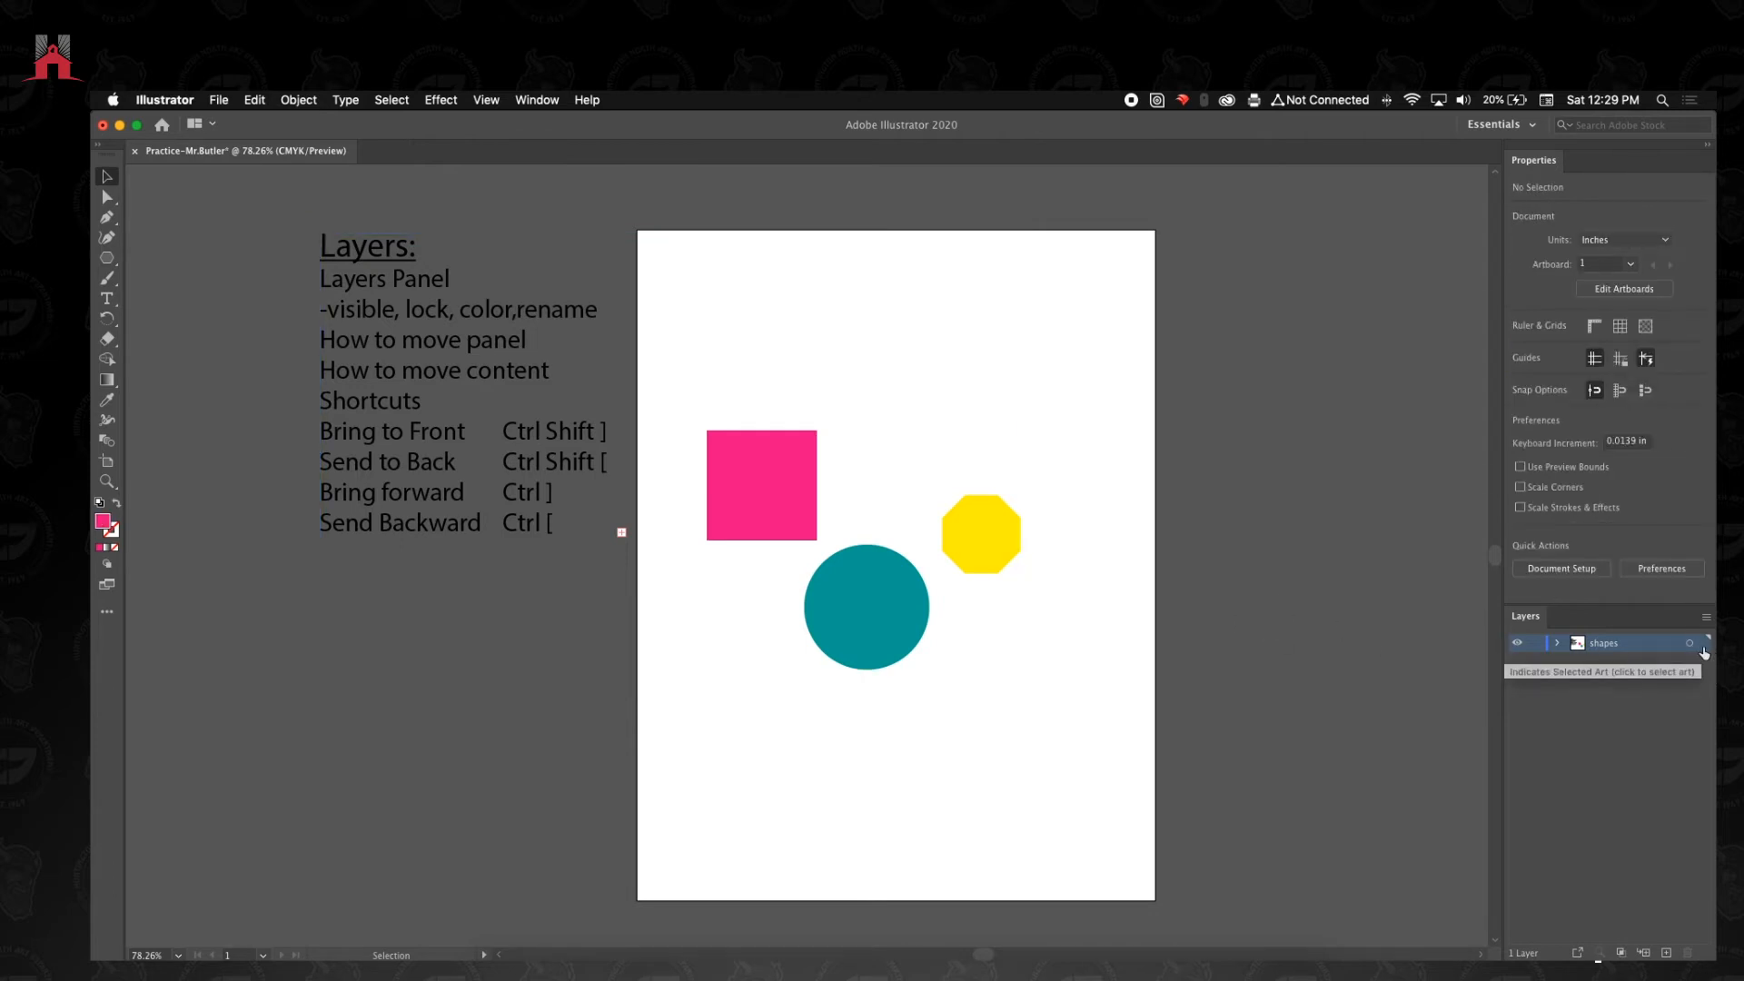
left_click(868, 634)
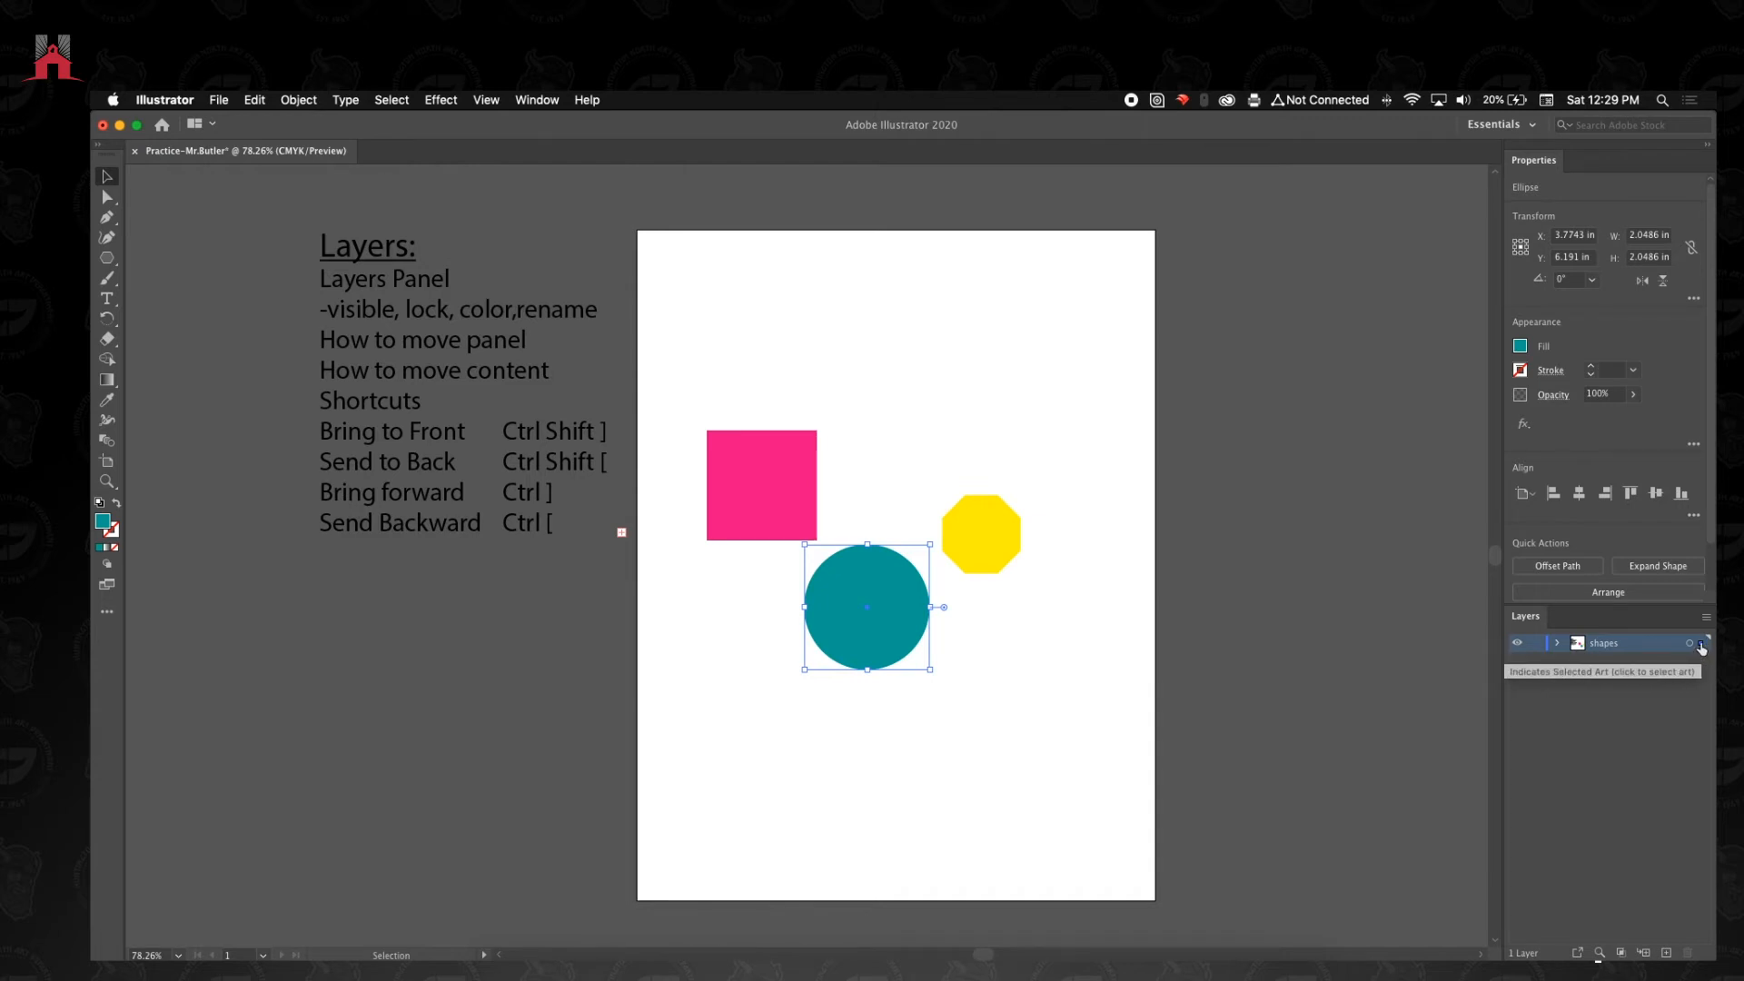
Clear the circle selection, expand the shapes layer to list its objects, and highlight the text object's entry.
left_click(1129, 542)
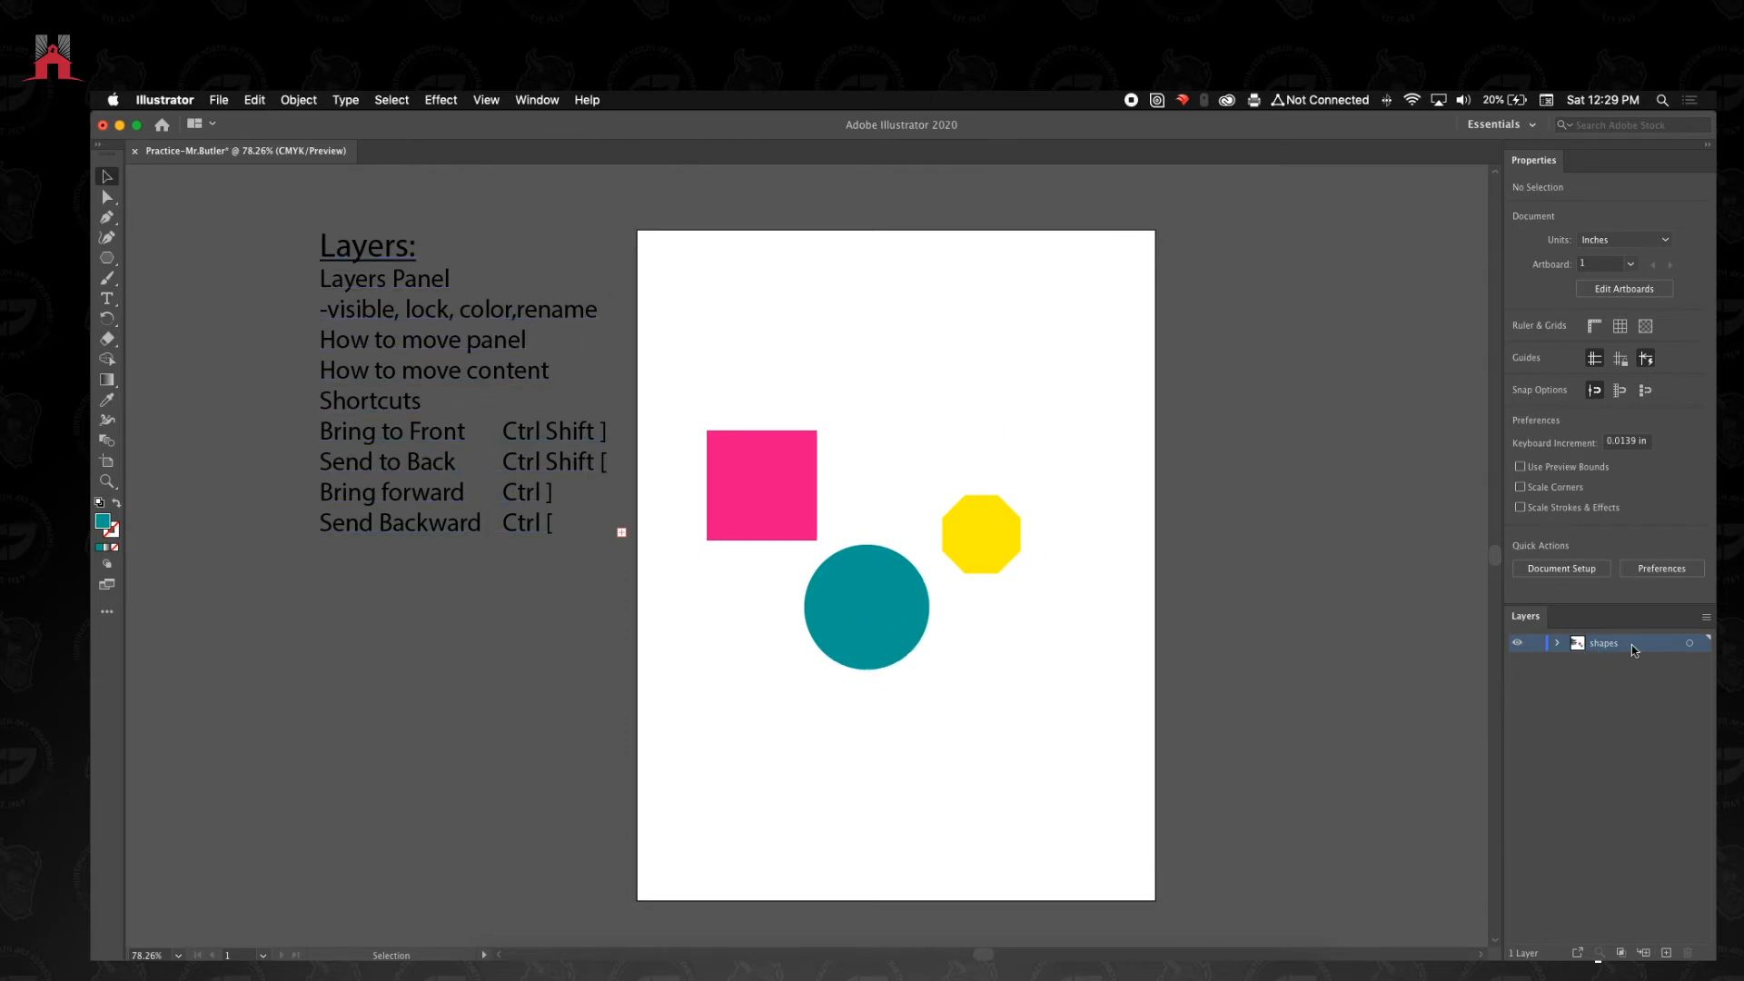
left_click(1556, 644)
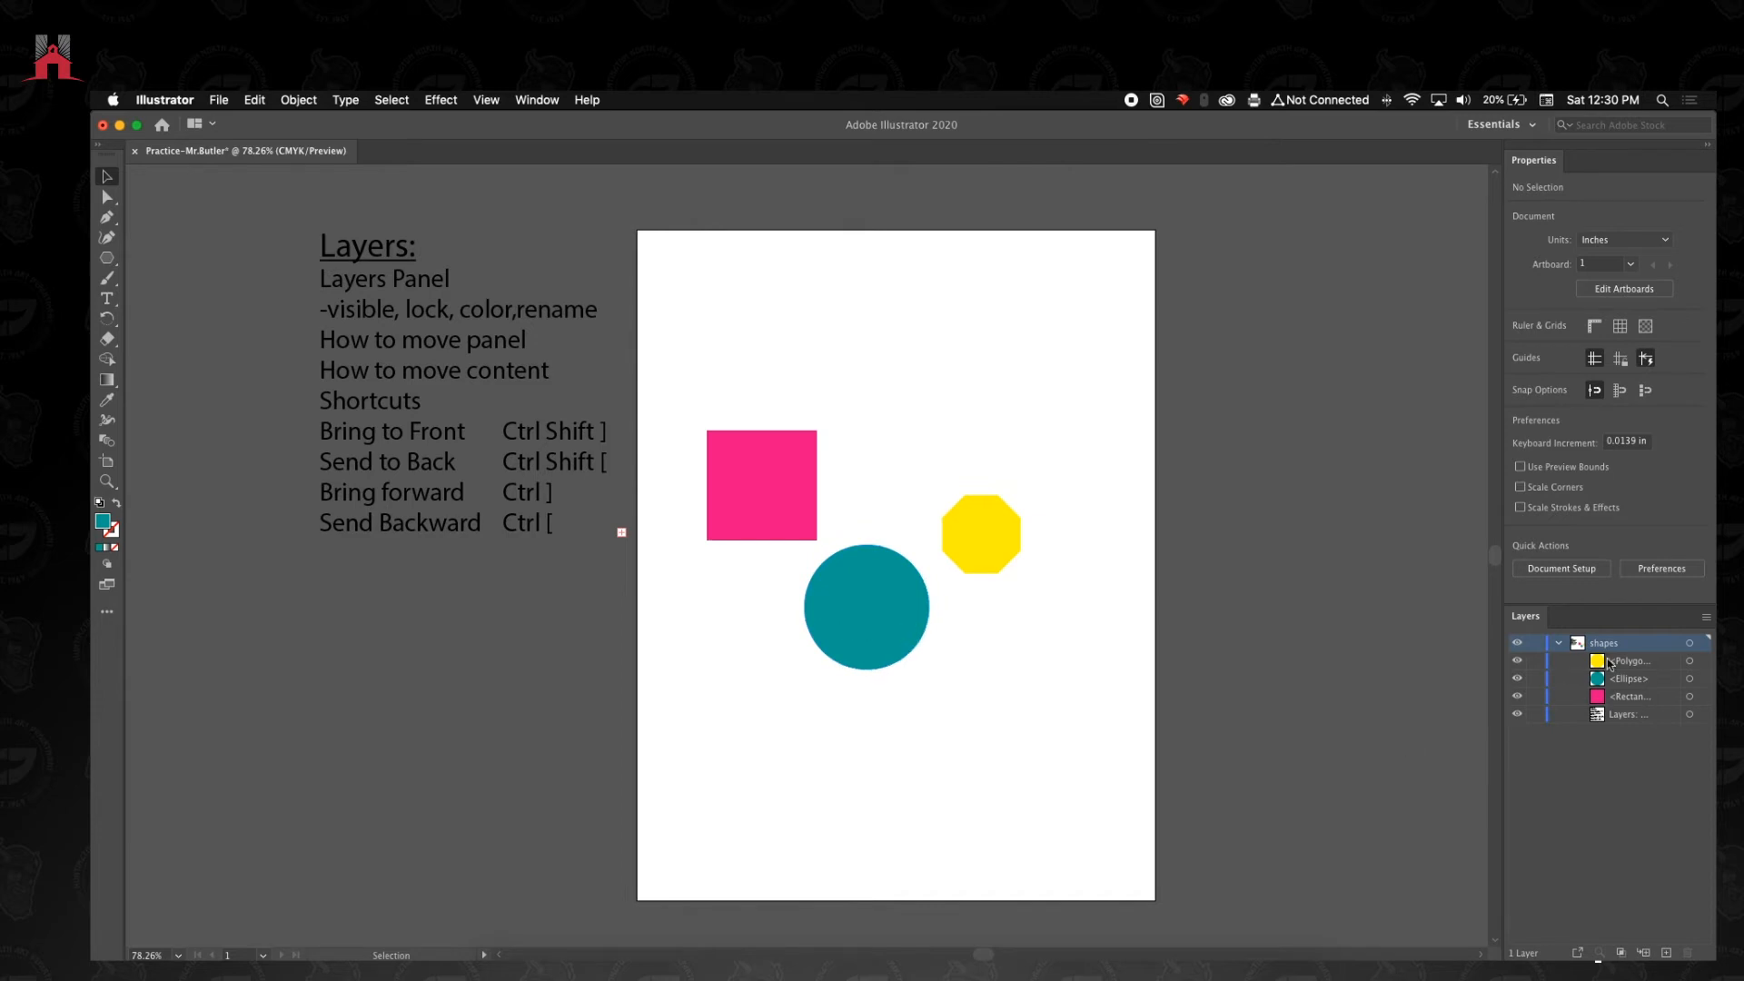
left_click(1060, 464)
left_click(1613, 717)
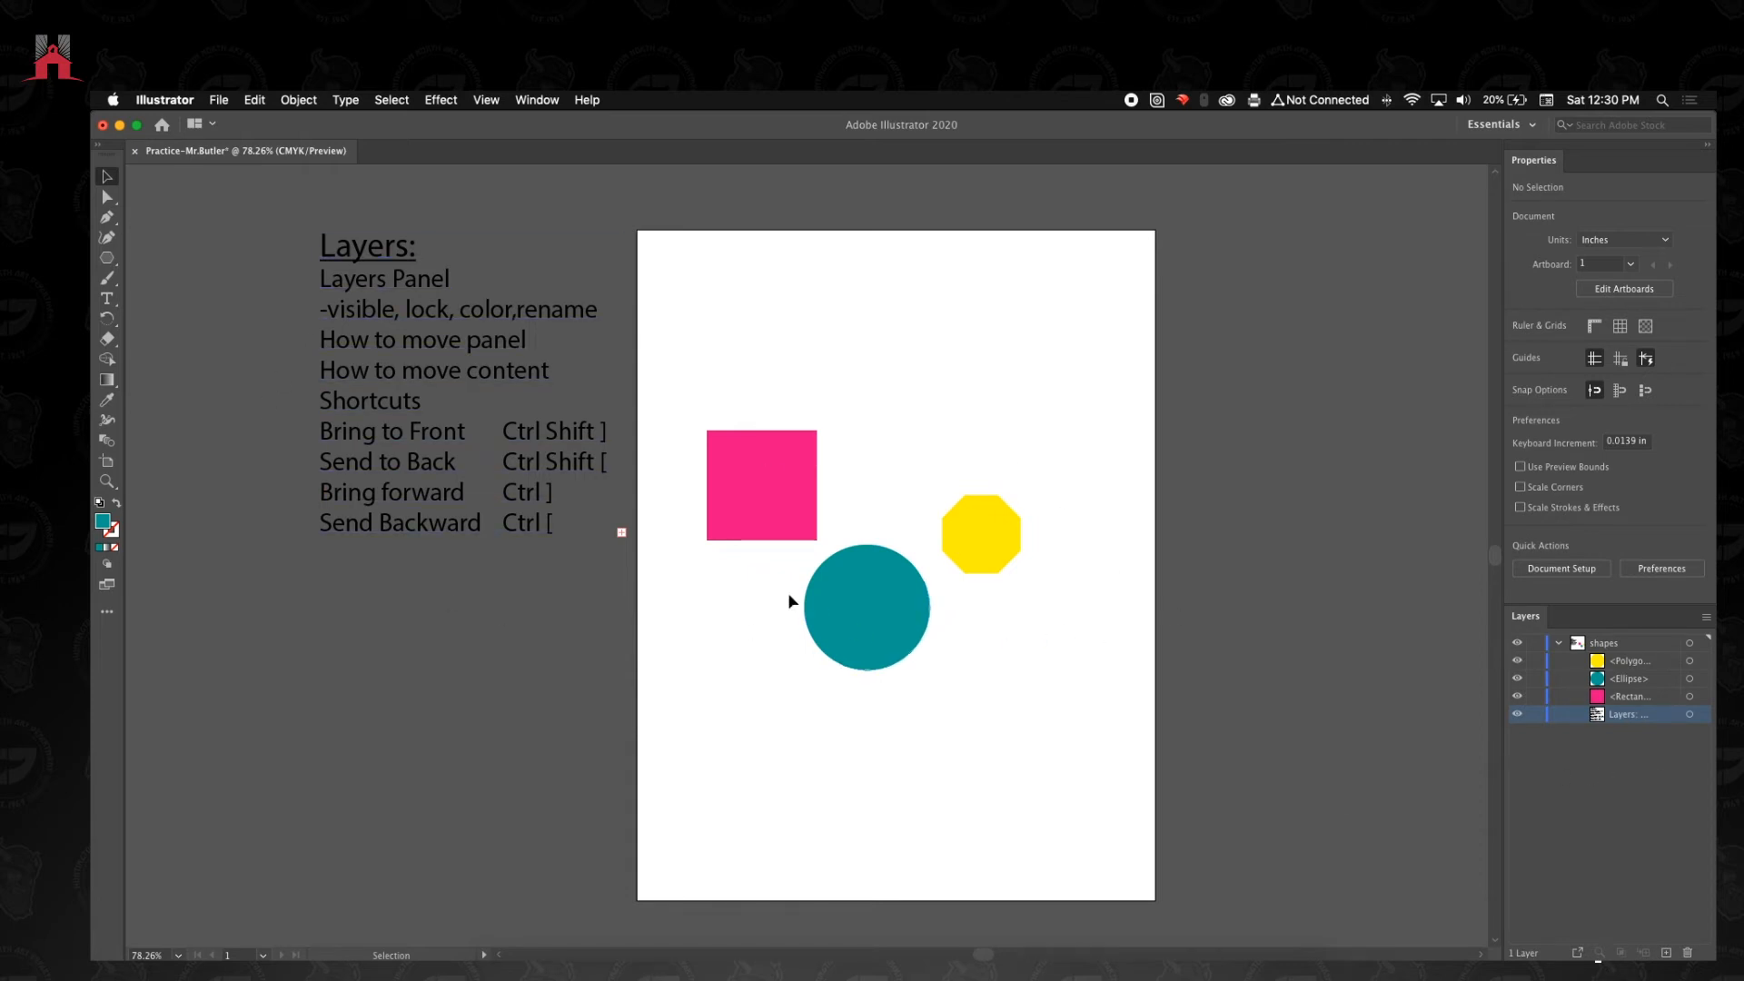
Arrange the shapes in a vertical column with the pink square uppermost, the teal circle below it and the yellow octagon lowest.
left_click_drag(760, 510, 870, 429)
left_click_drag(865, 630, 864, 564)
left_click_drag(993, 553, 878, 681)
left_click(1045, 639)
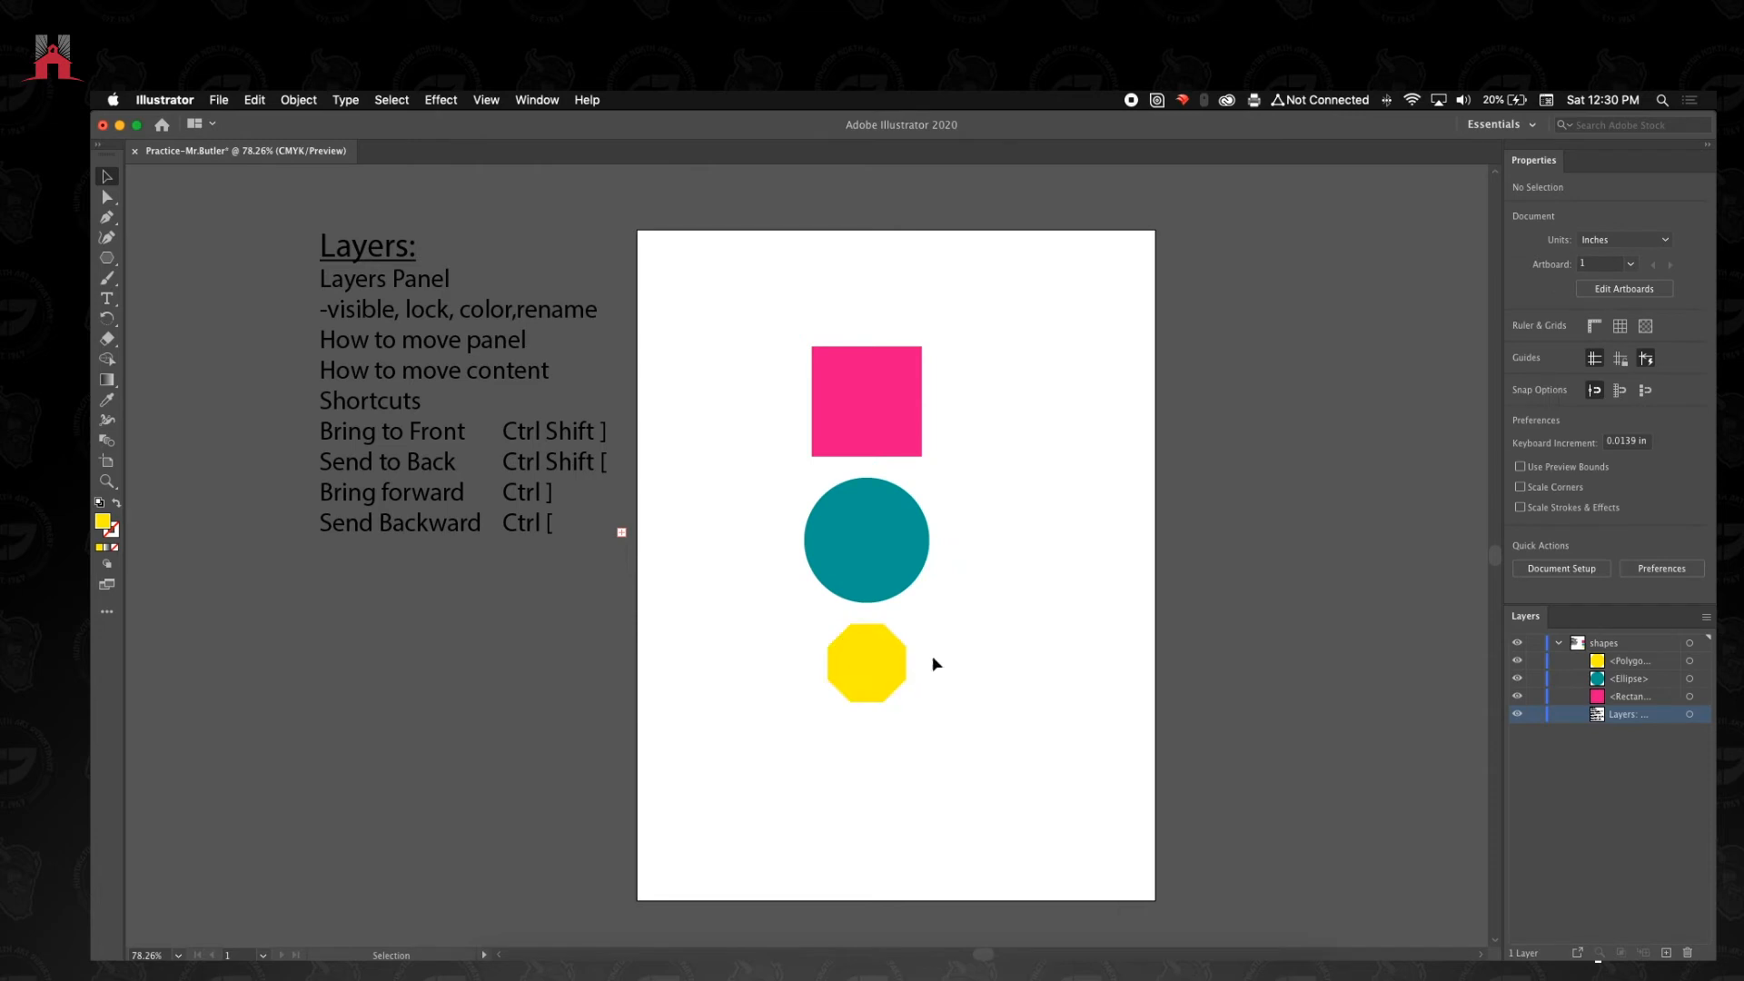
Center the yellow octagon over the teal circle and compare the octagon and pink square entries in the shapes layer.
left_click_drag(890, 697, 886, 578)
left_click(945, 537)
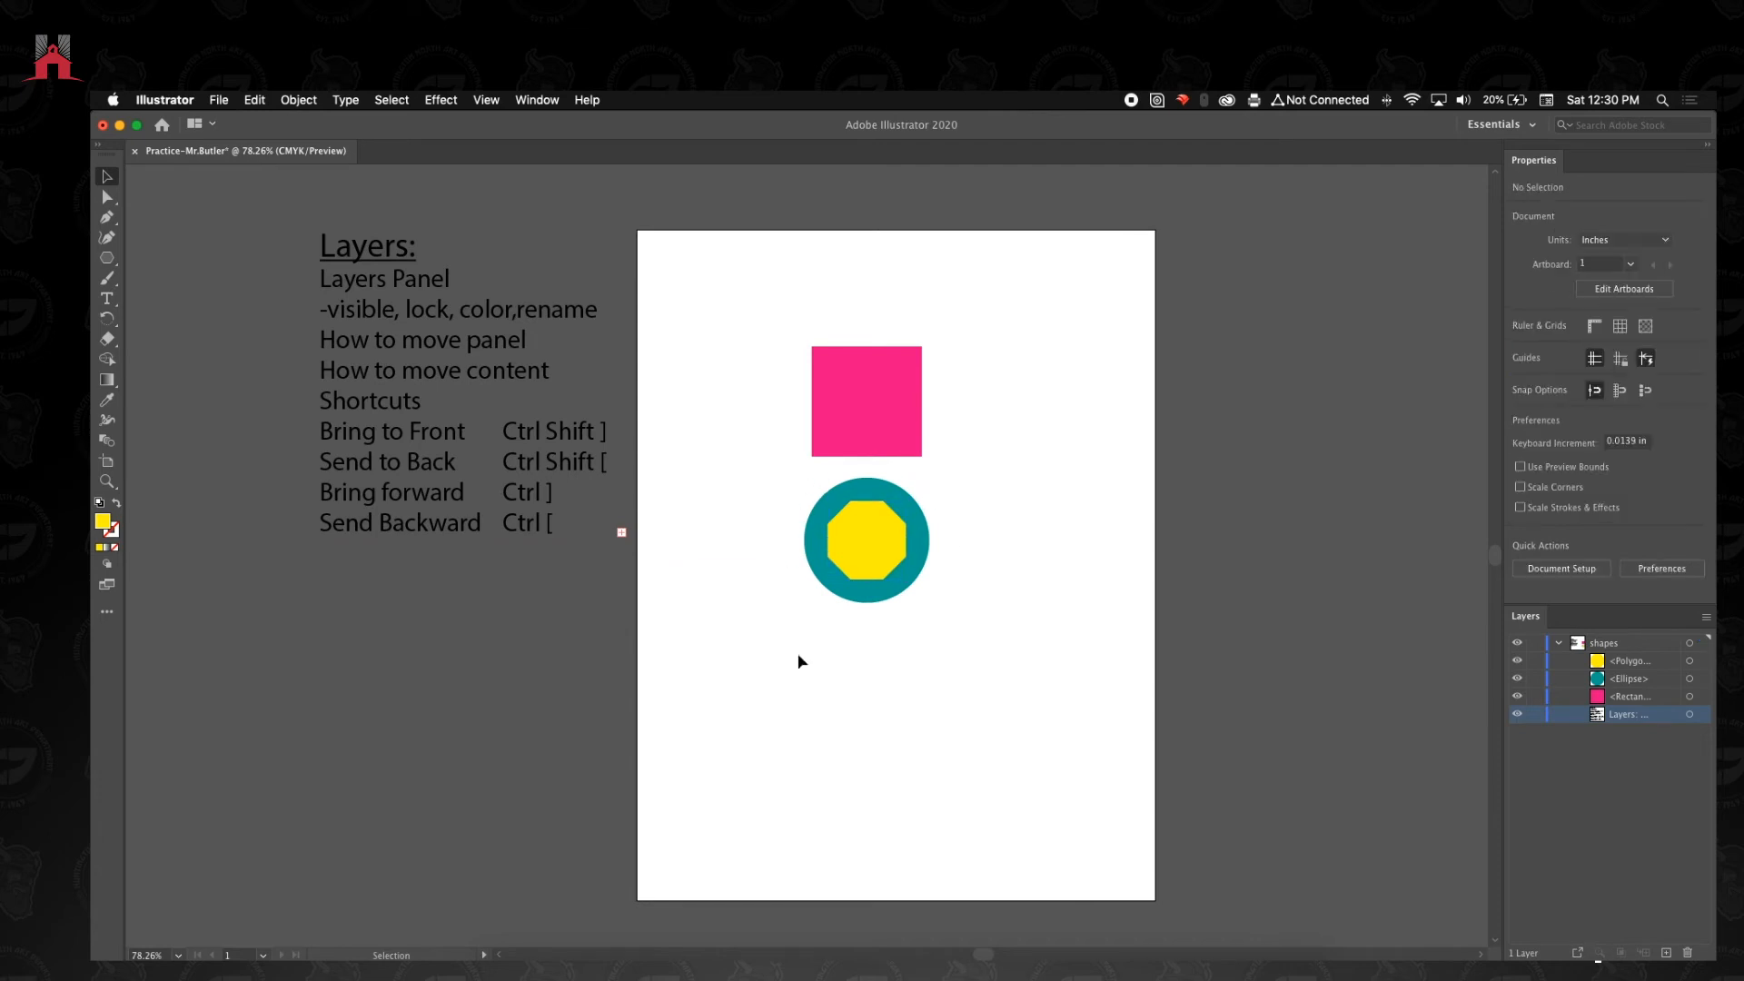
left_click(1644, 661)
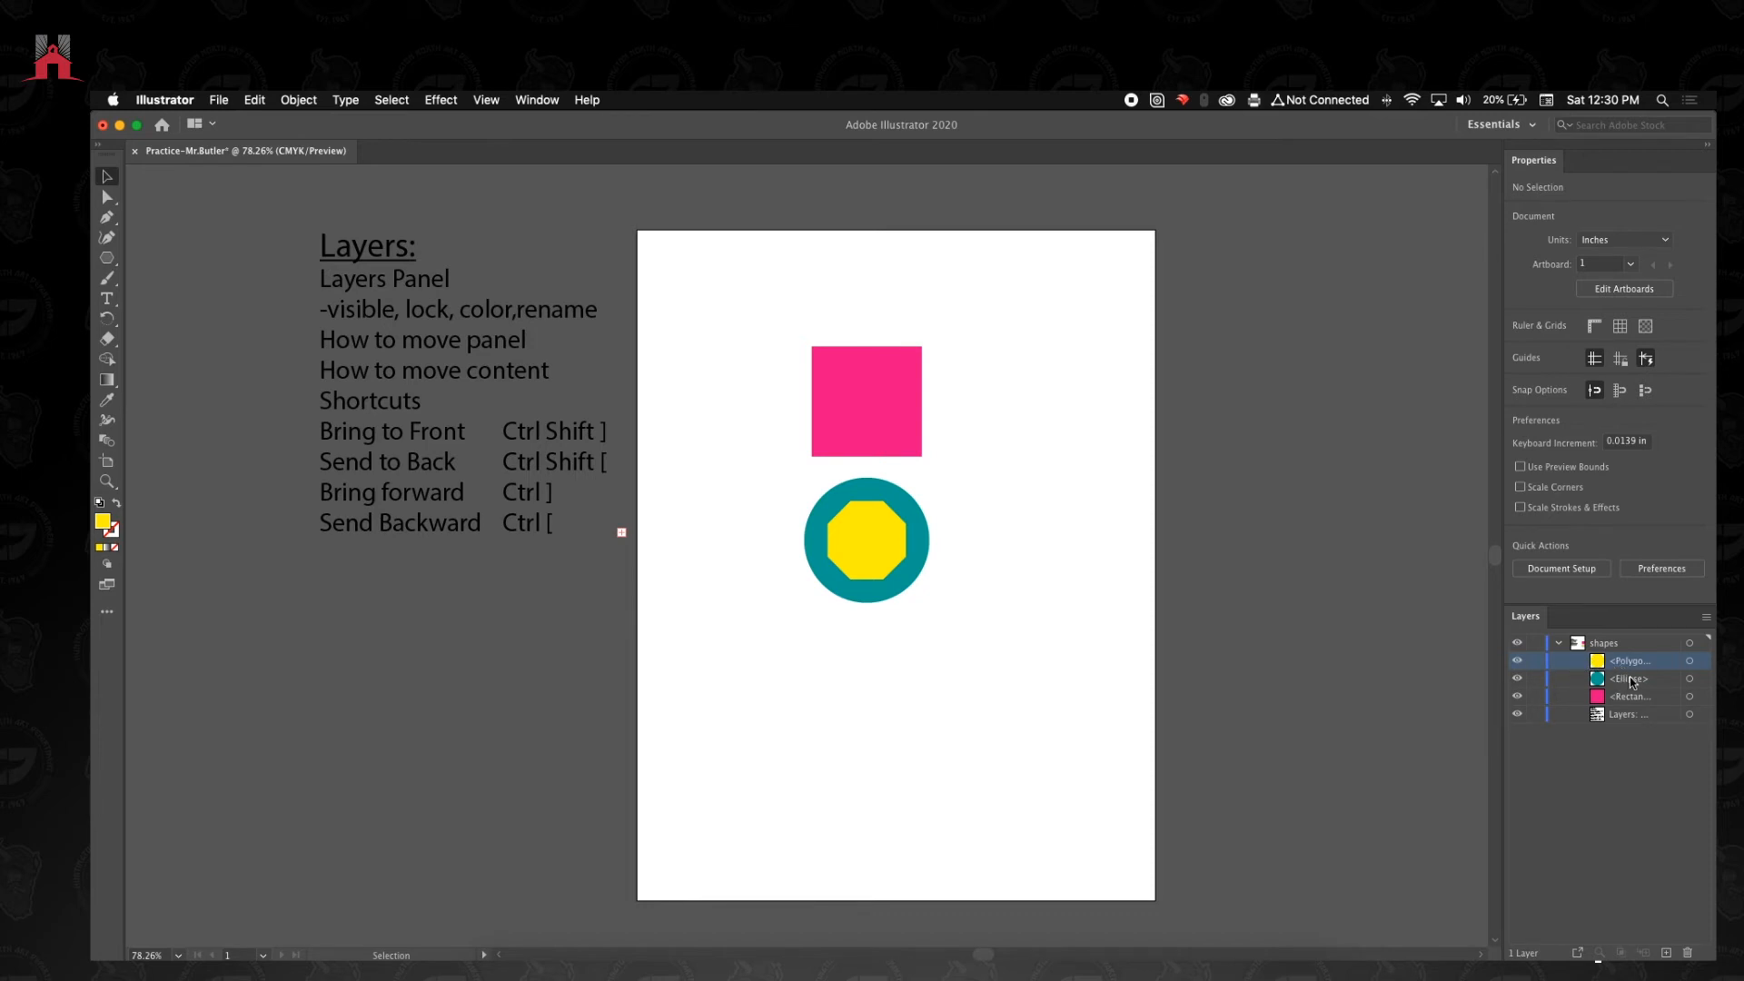
left_click(1628, 696)
left_click(1626, 663)
Center the pink square behind the teal circle, and select the yellow octagon along with its layer entry.
left_click(836, 372)
left_click_drag(852, 371, 841, 506)
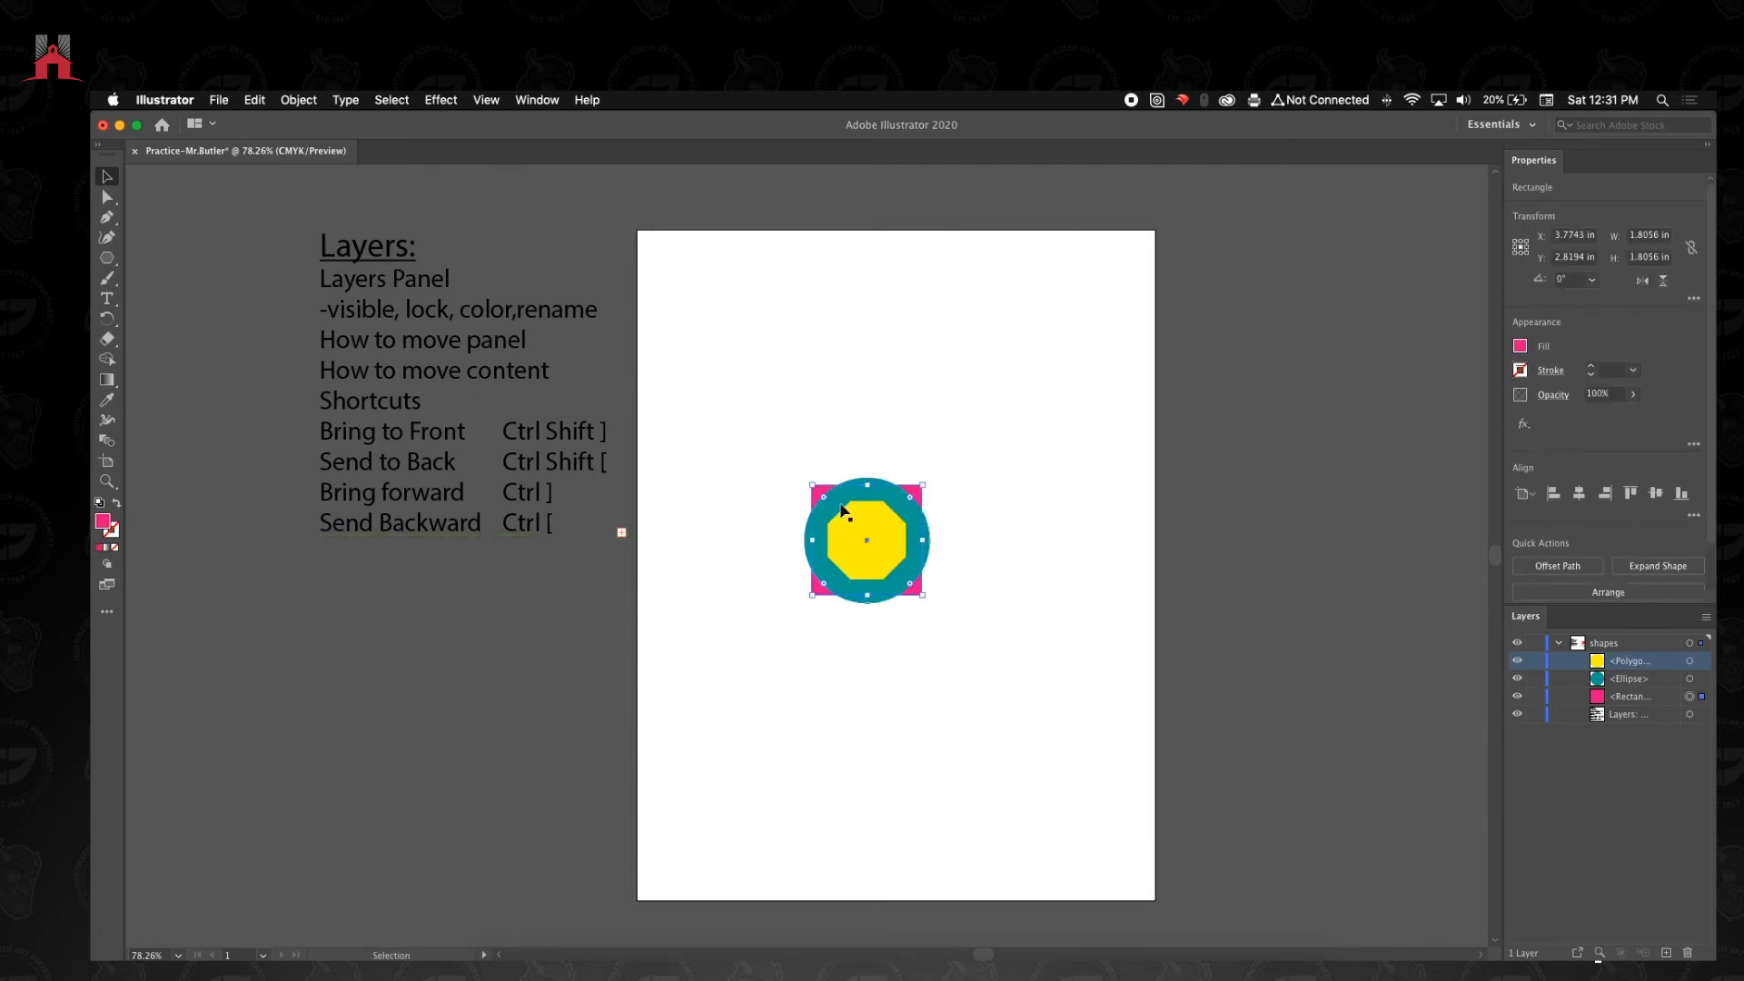
left_click(1616, 686)
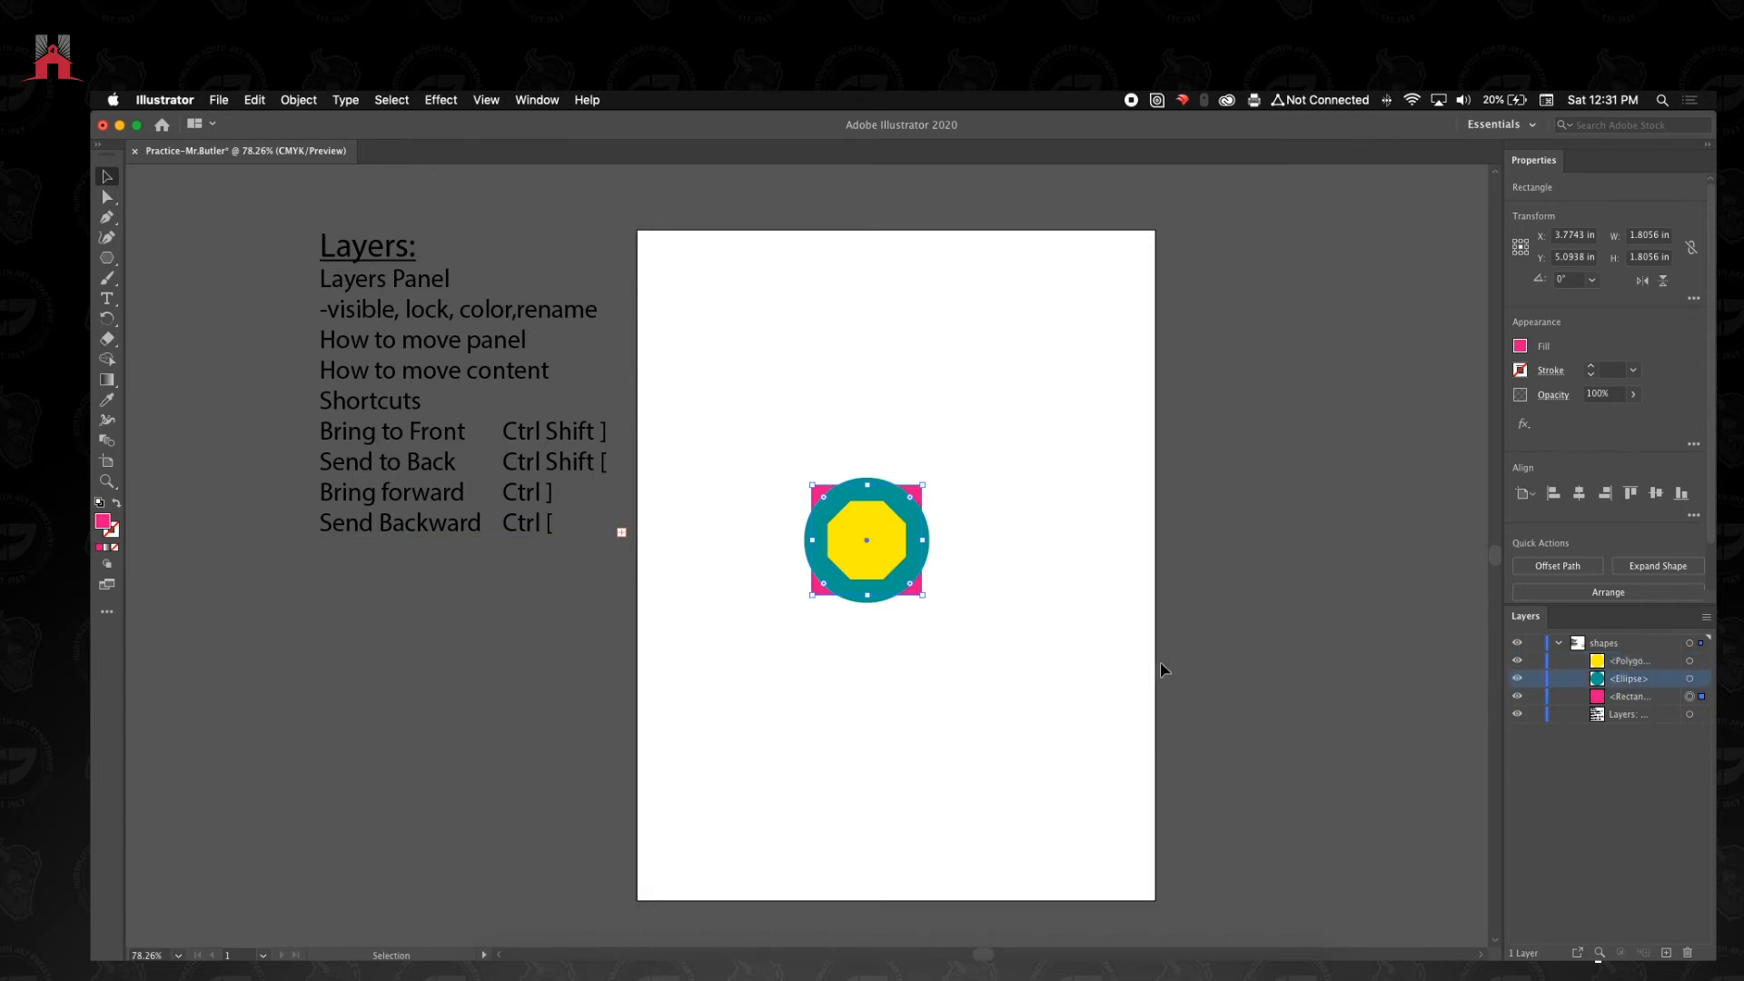
left_click(876, 552)
left_click(1626, 663)
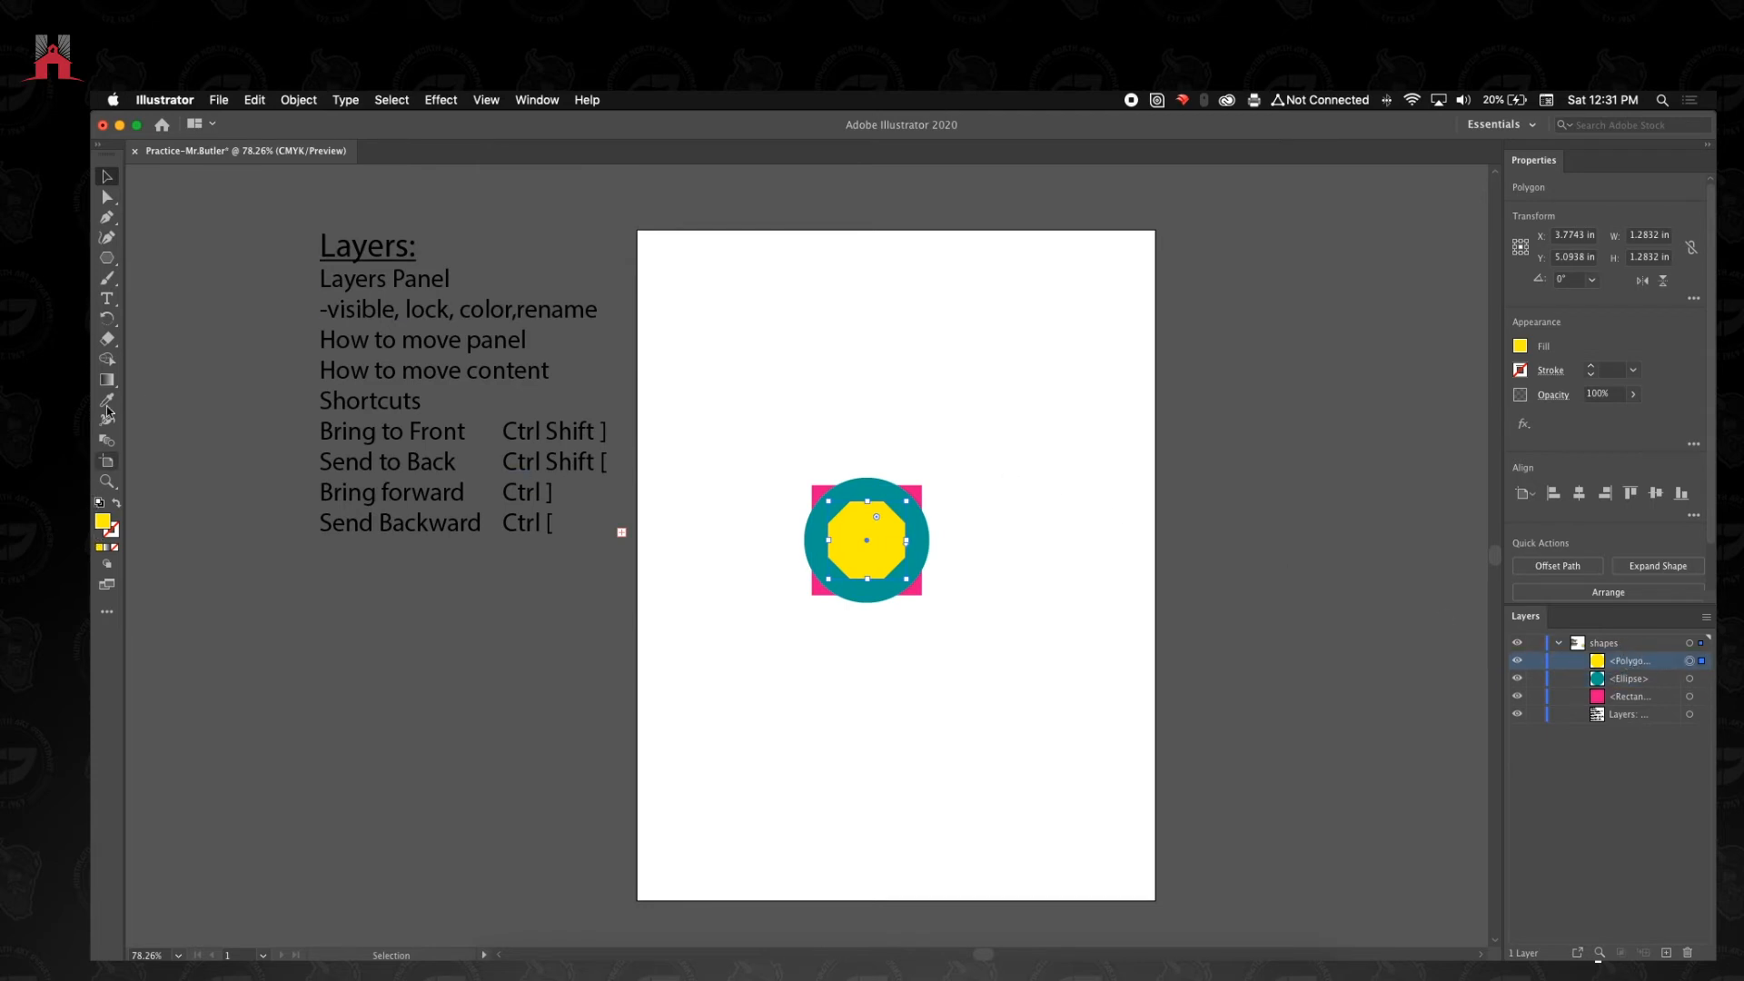
left_click(113, 258)
left_click(186, 258)
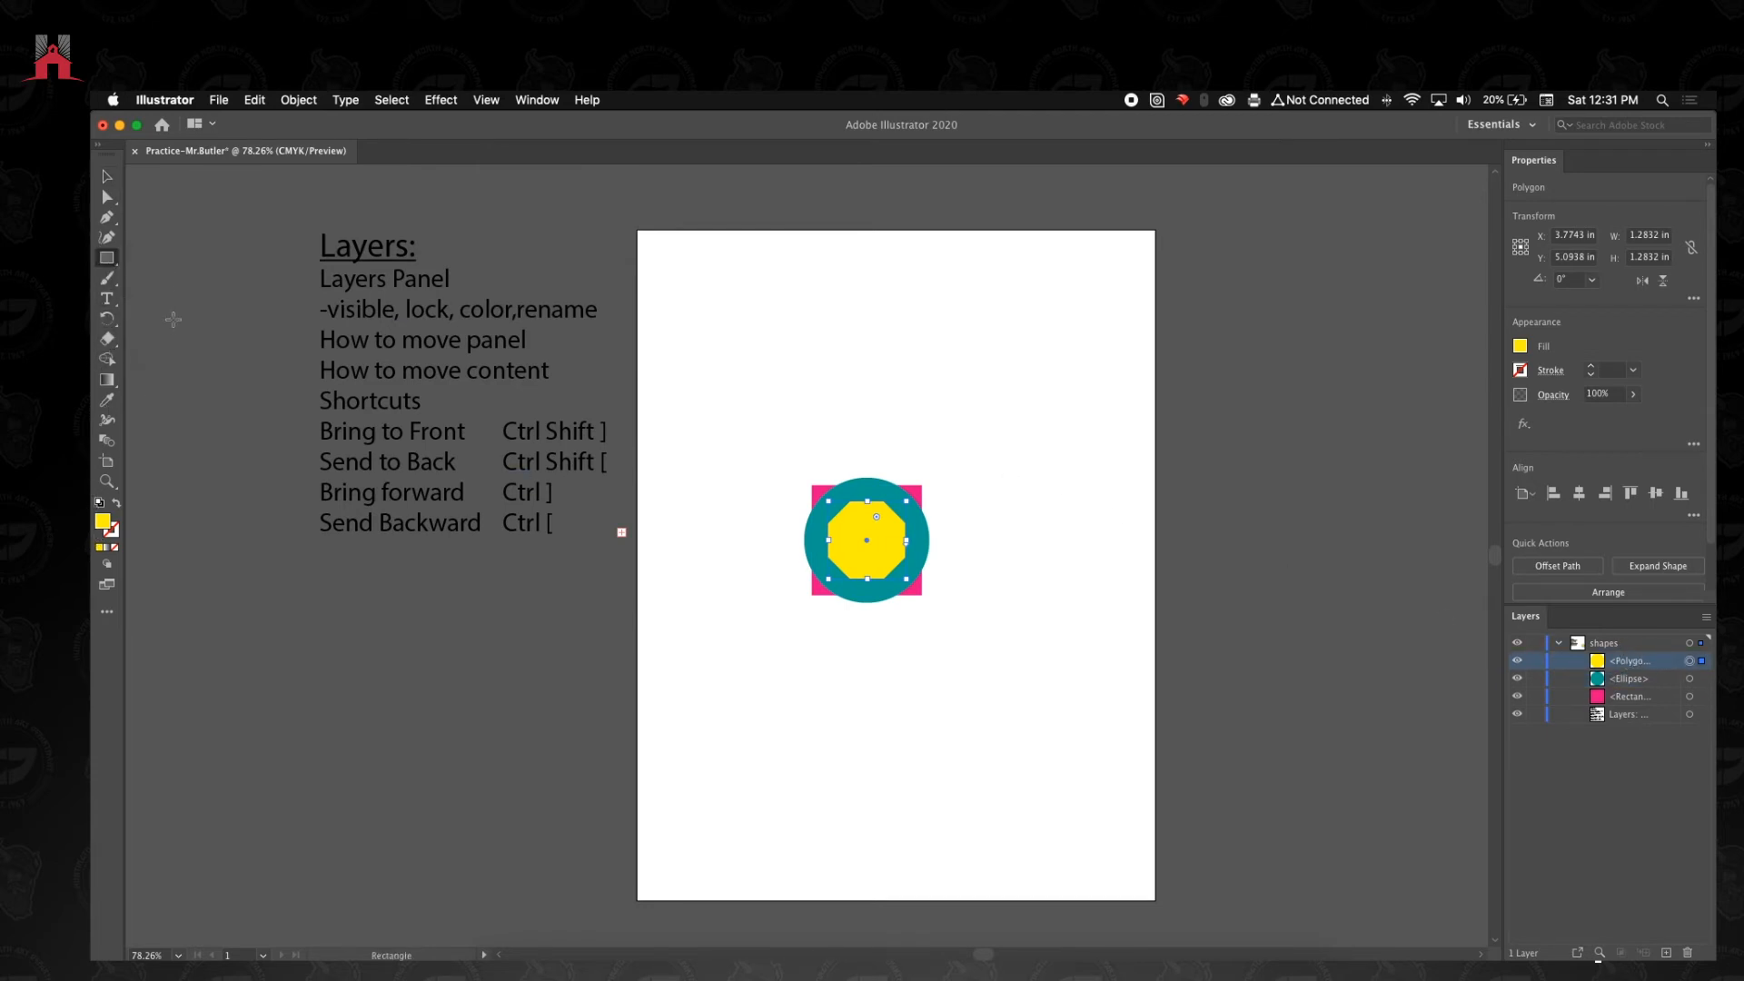
left_click(1520, 347)
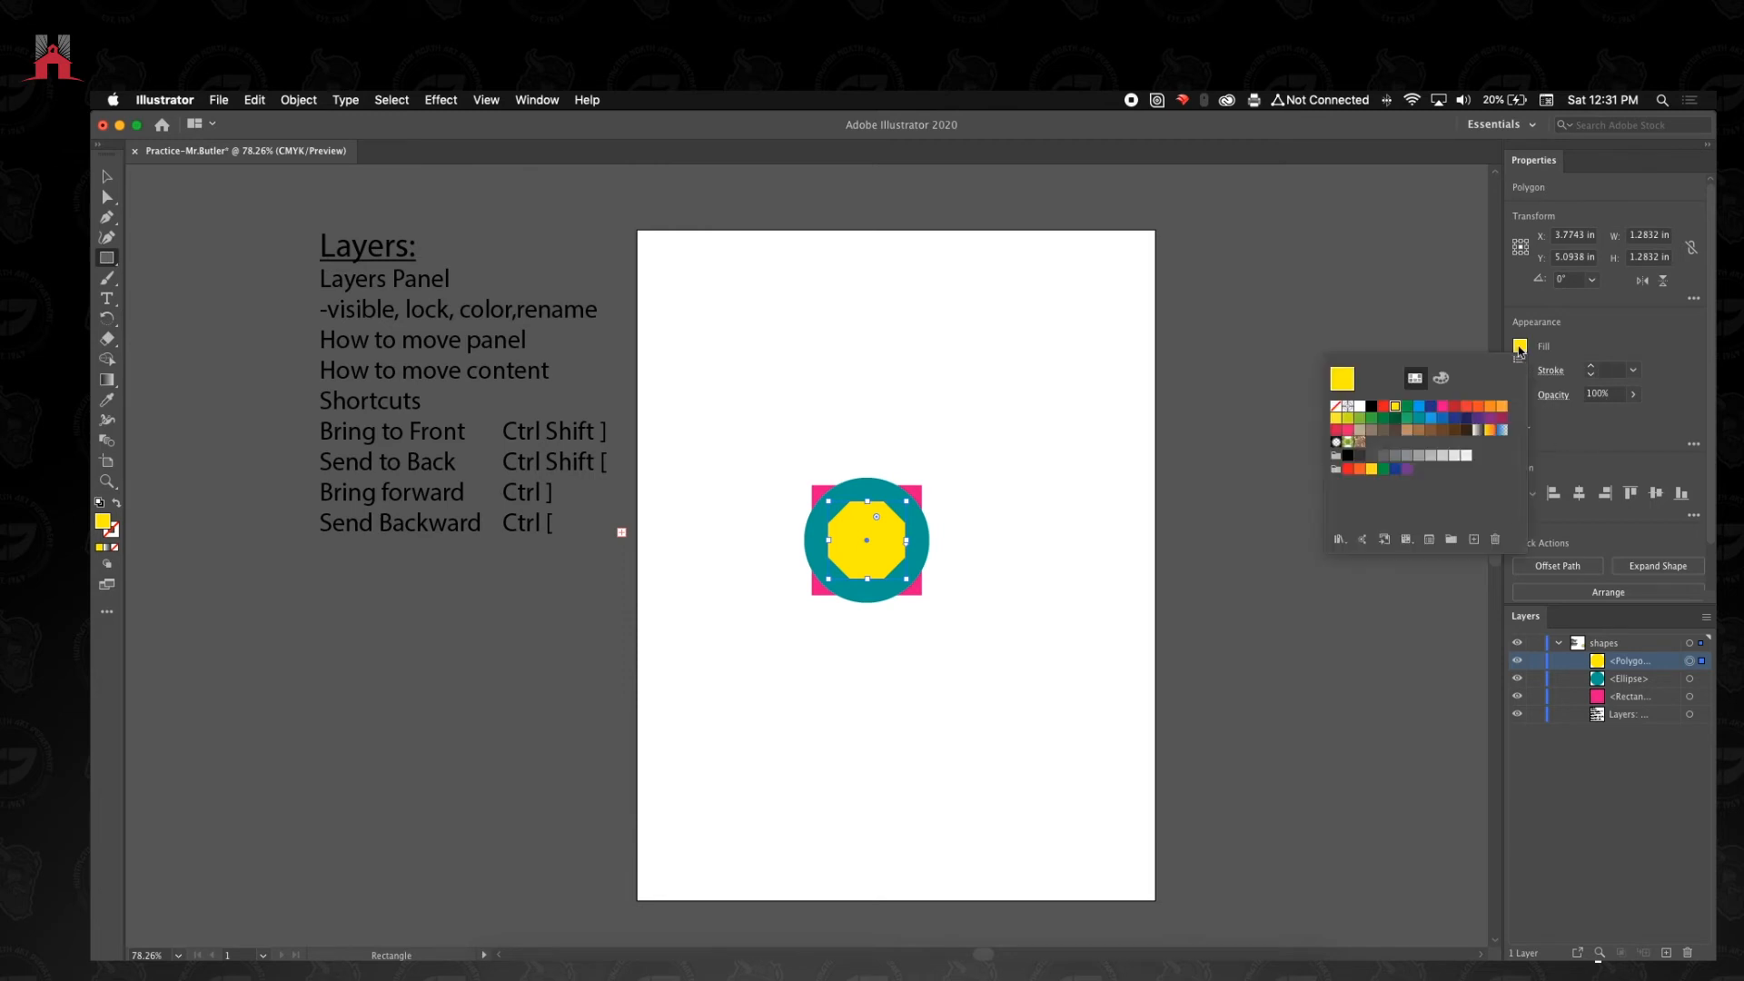
left_click(1431, 406)
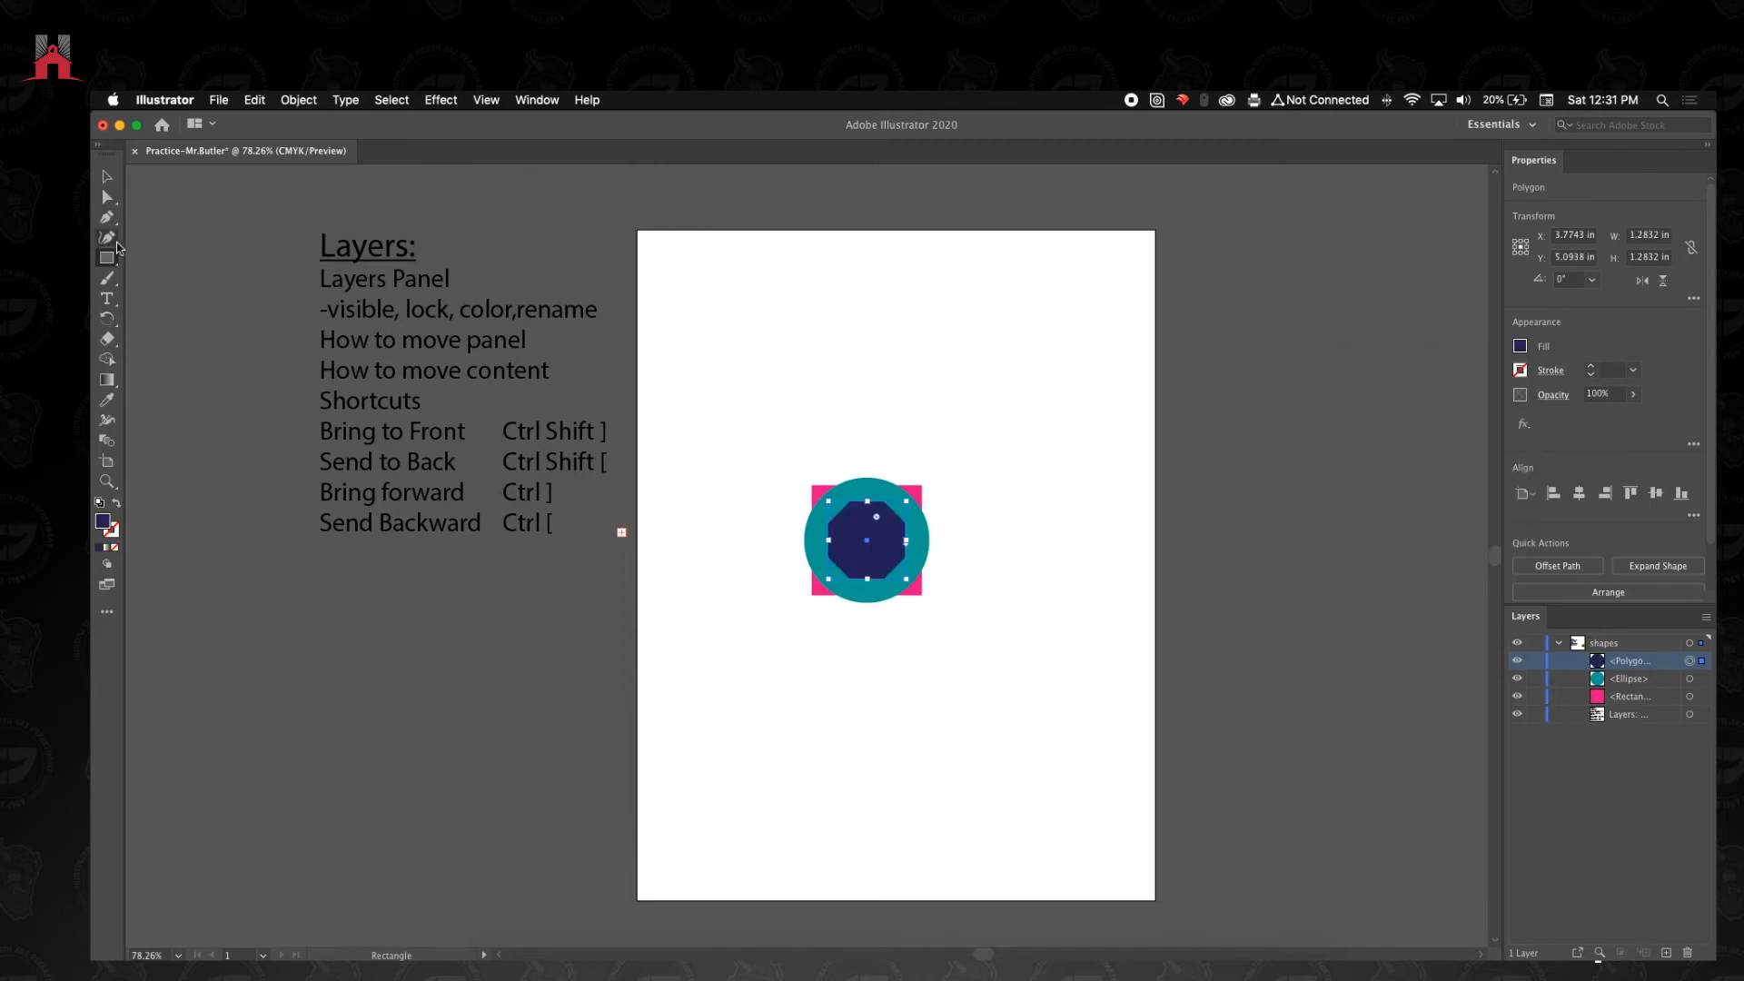
key("super+z")
With nothing selected, draw a light blue filled rectangle about 2.86 in wide and 0.40 in high above the stacked shapes.
left_click(106, 176)
left_click(887, 347)
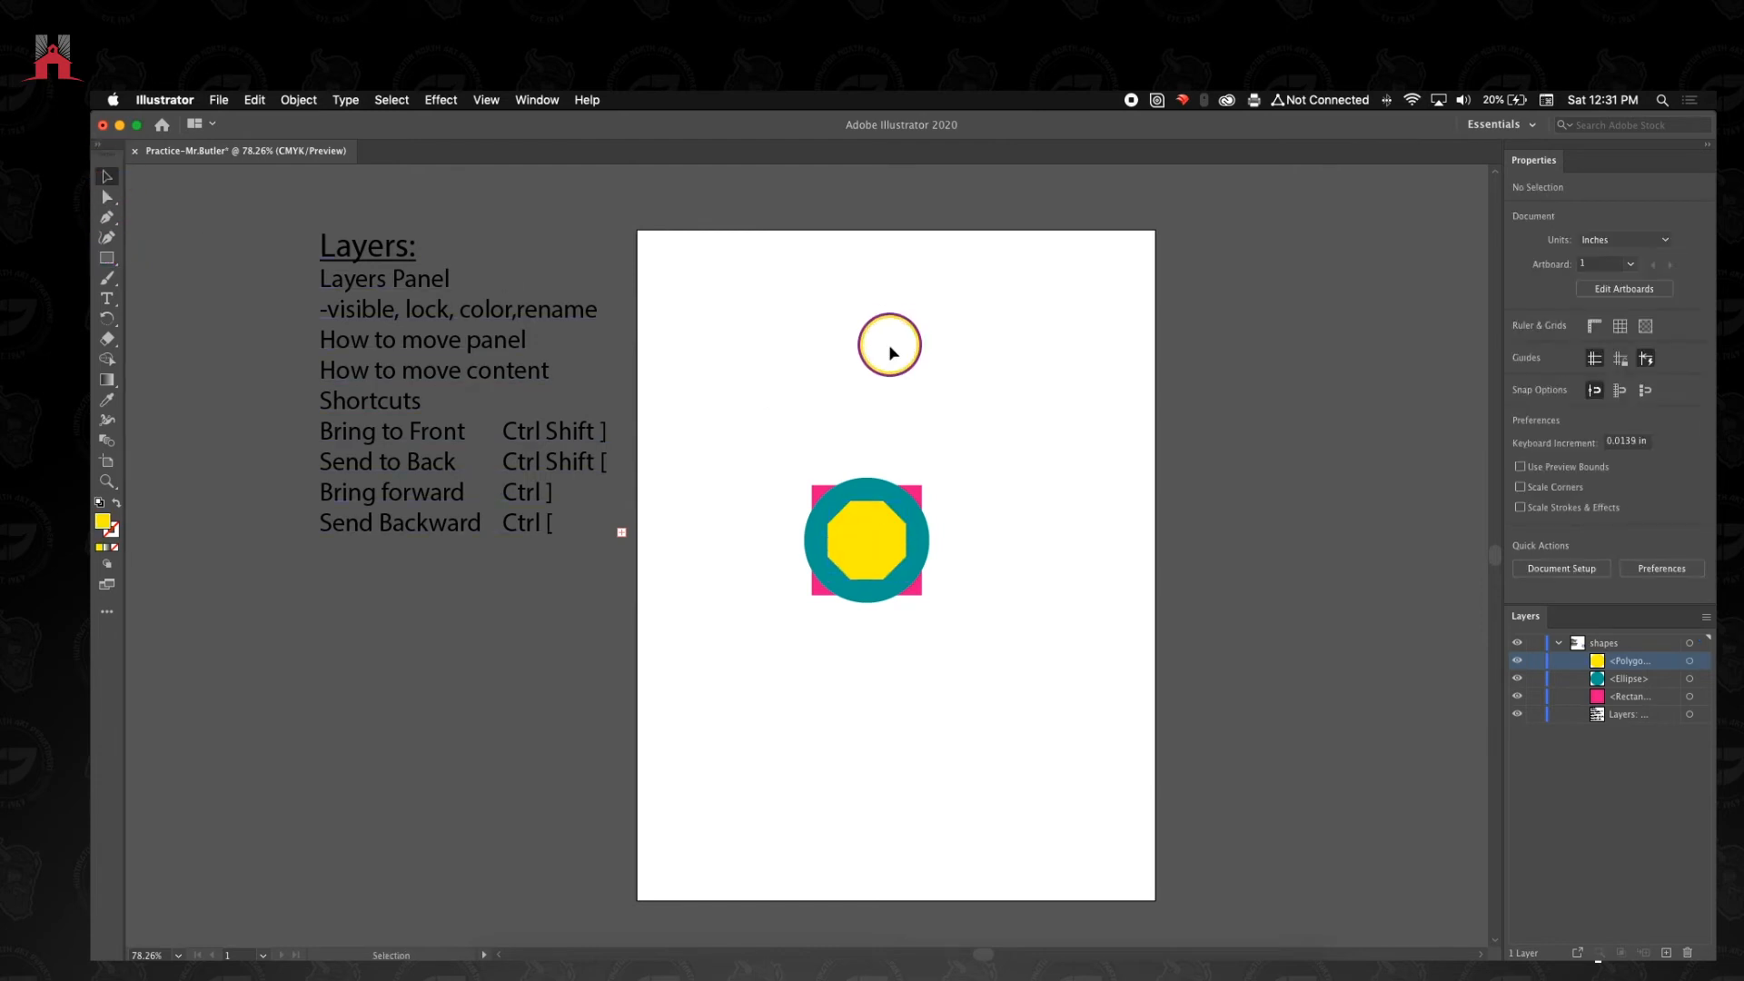
left_click(106, 258)
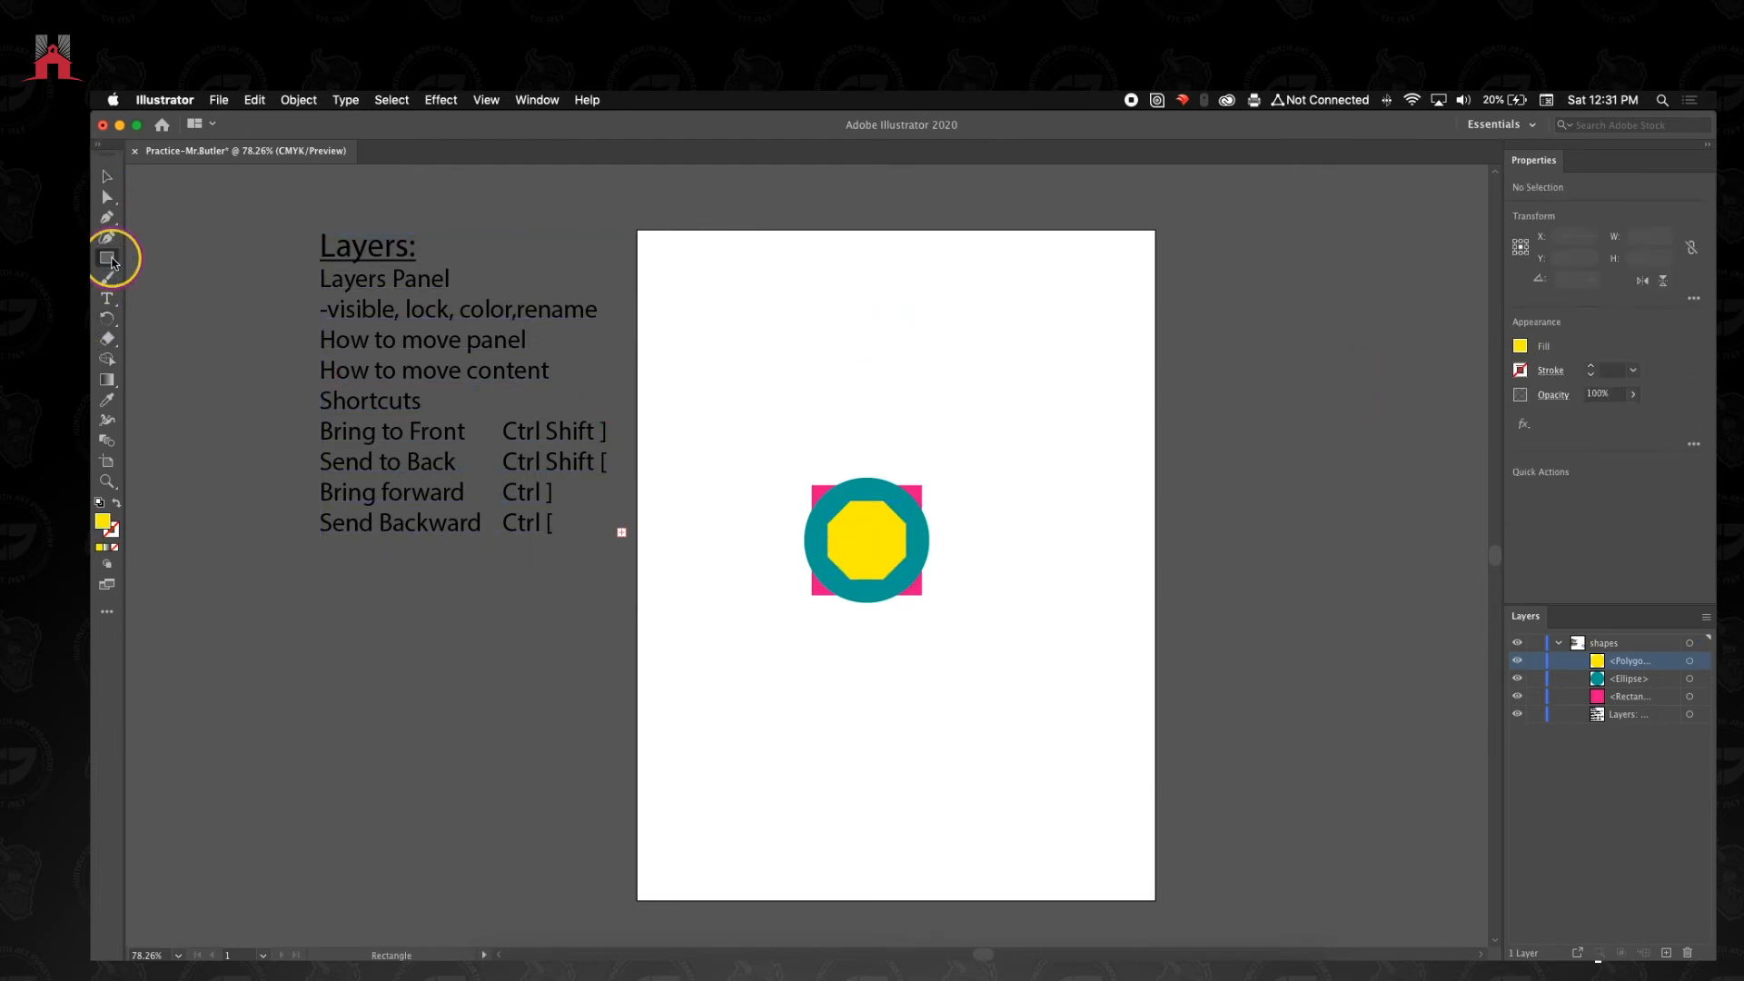
left_click(1522, 346)
left_click(1423, 410)
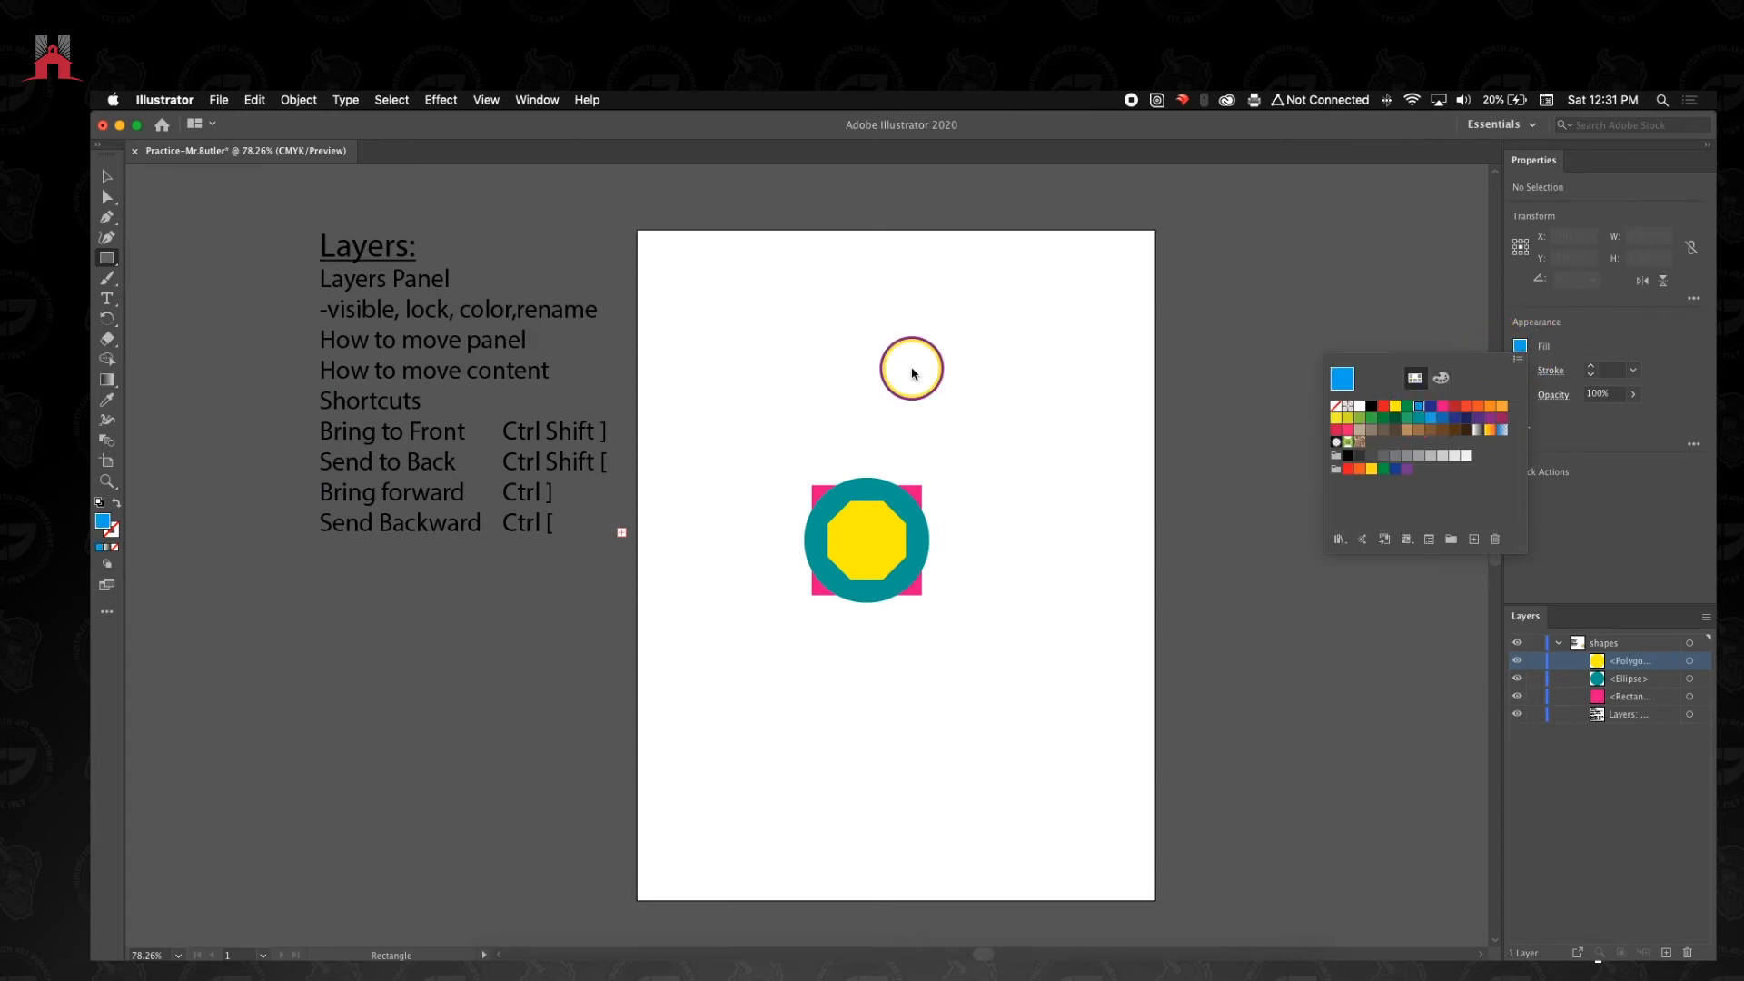
left_click_drag(787, 365, 963, 389)
left_click(102, 175)
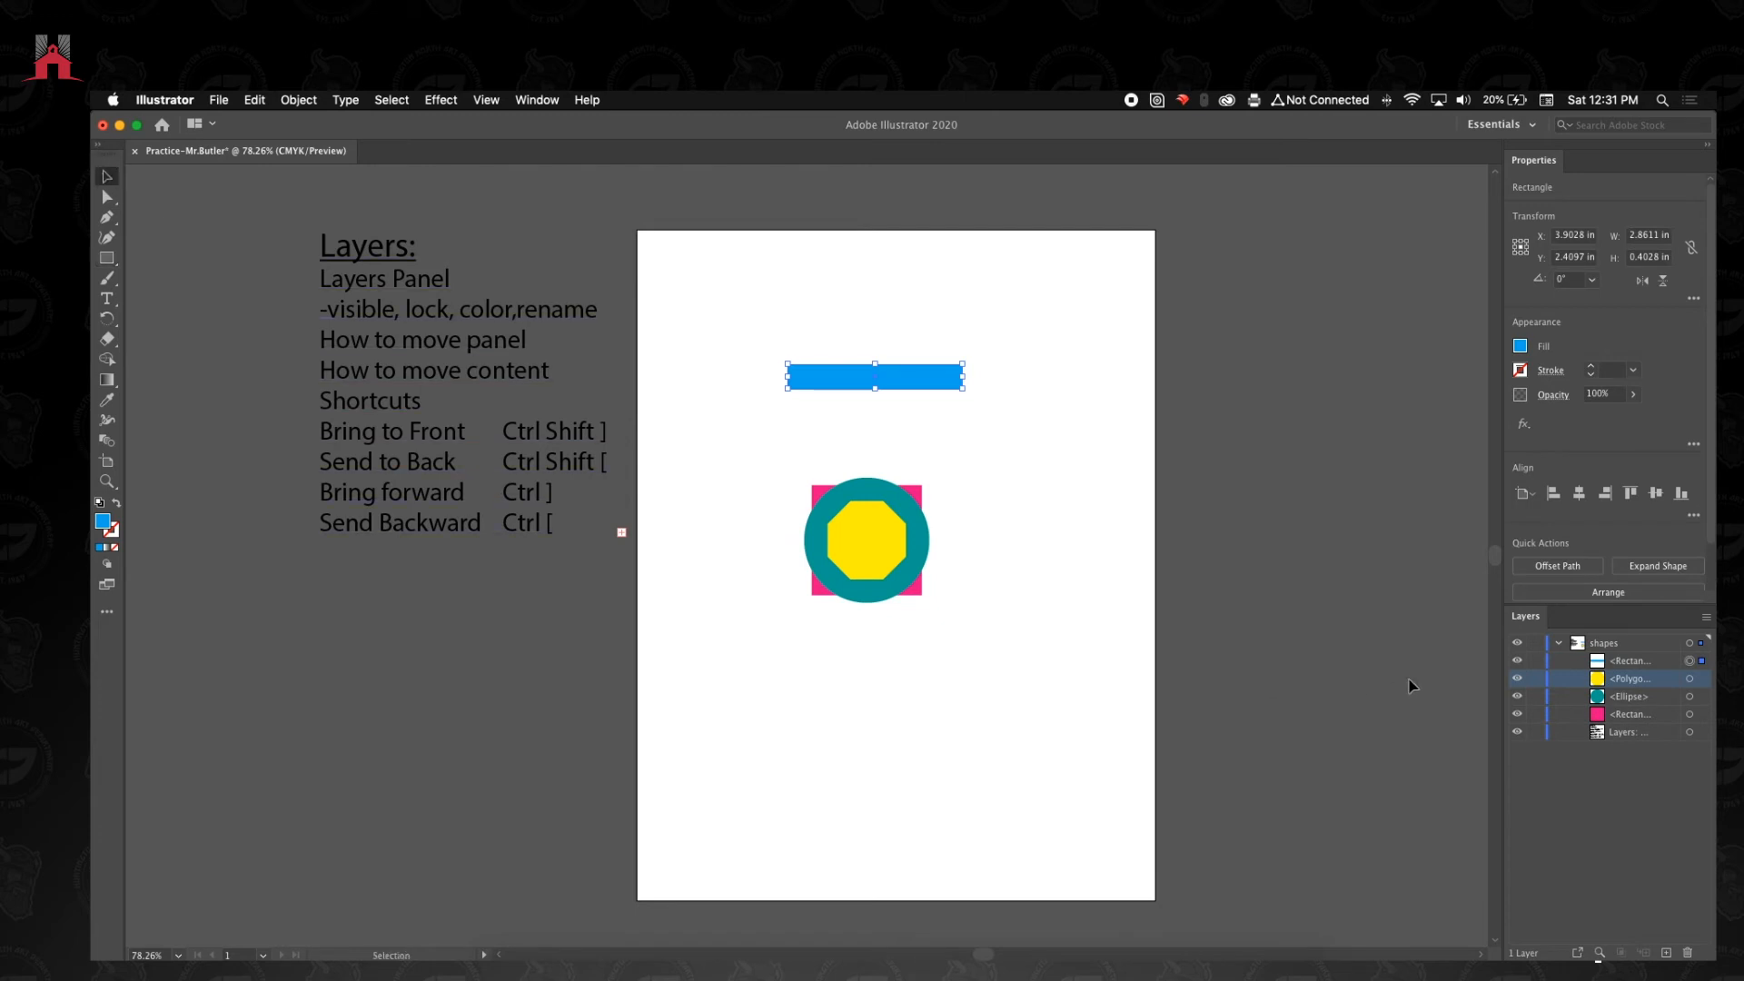
Move the blue bar over the stacked shapes and away again to compare the stacking, leaving it centered across them.
left_click(1642, 664)
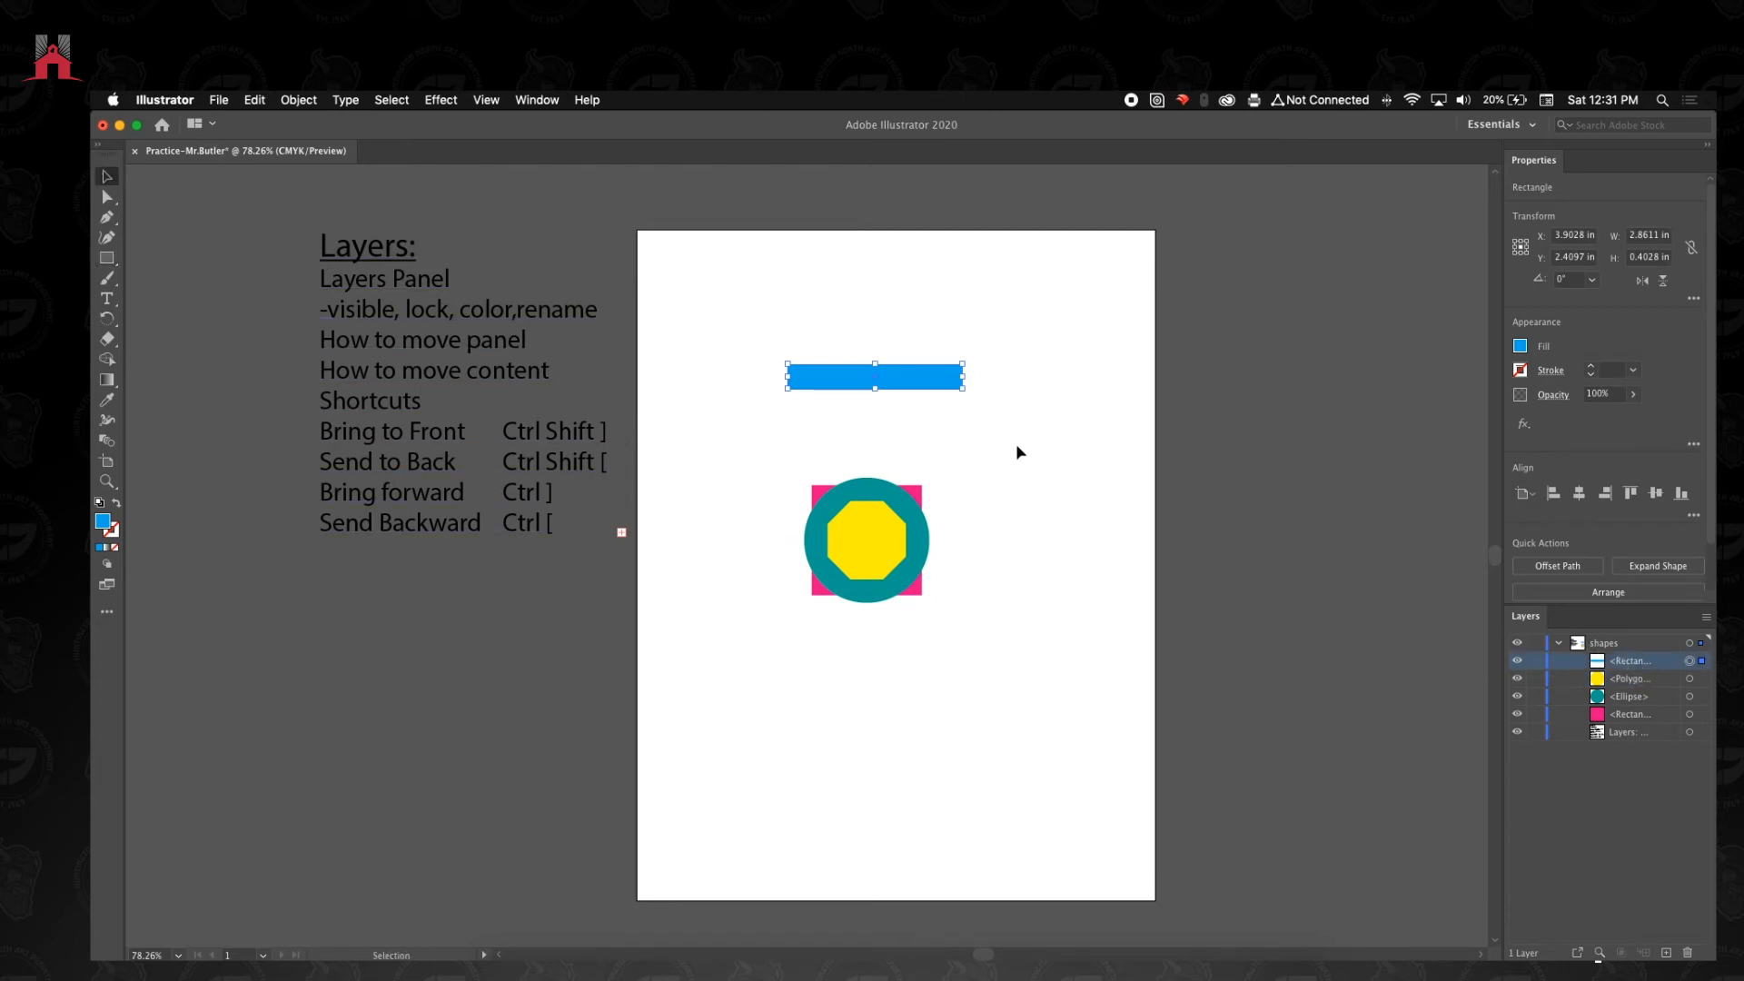
left_click_drag(921, 385, 908, 543)
left_click(997, 491)
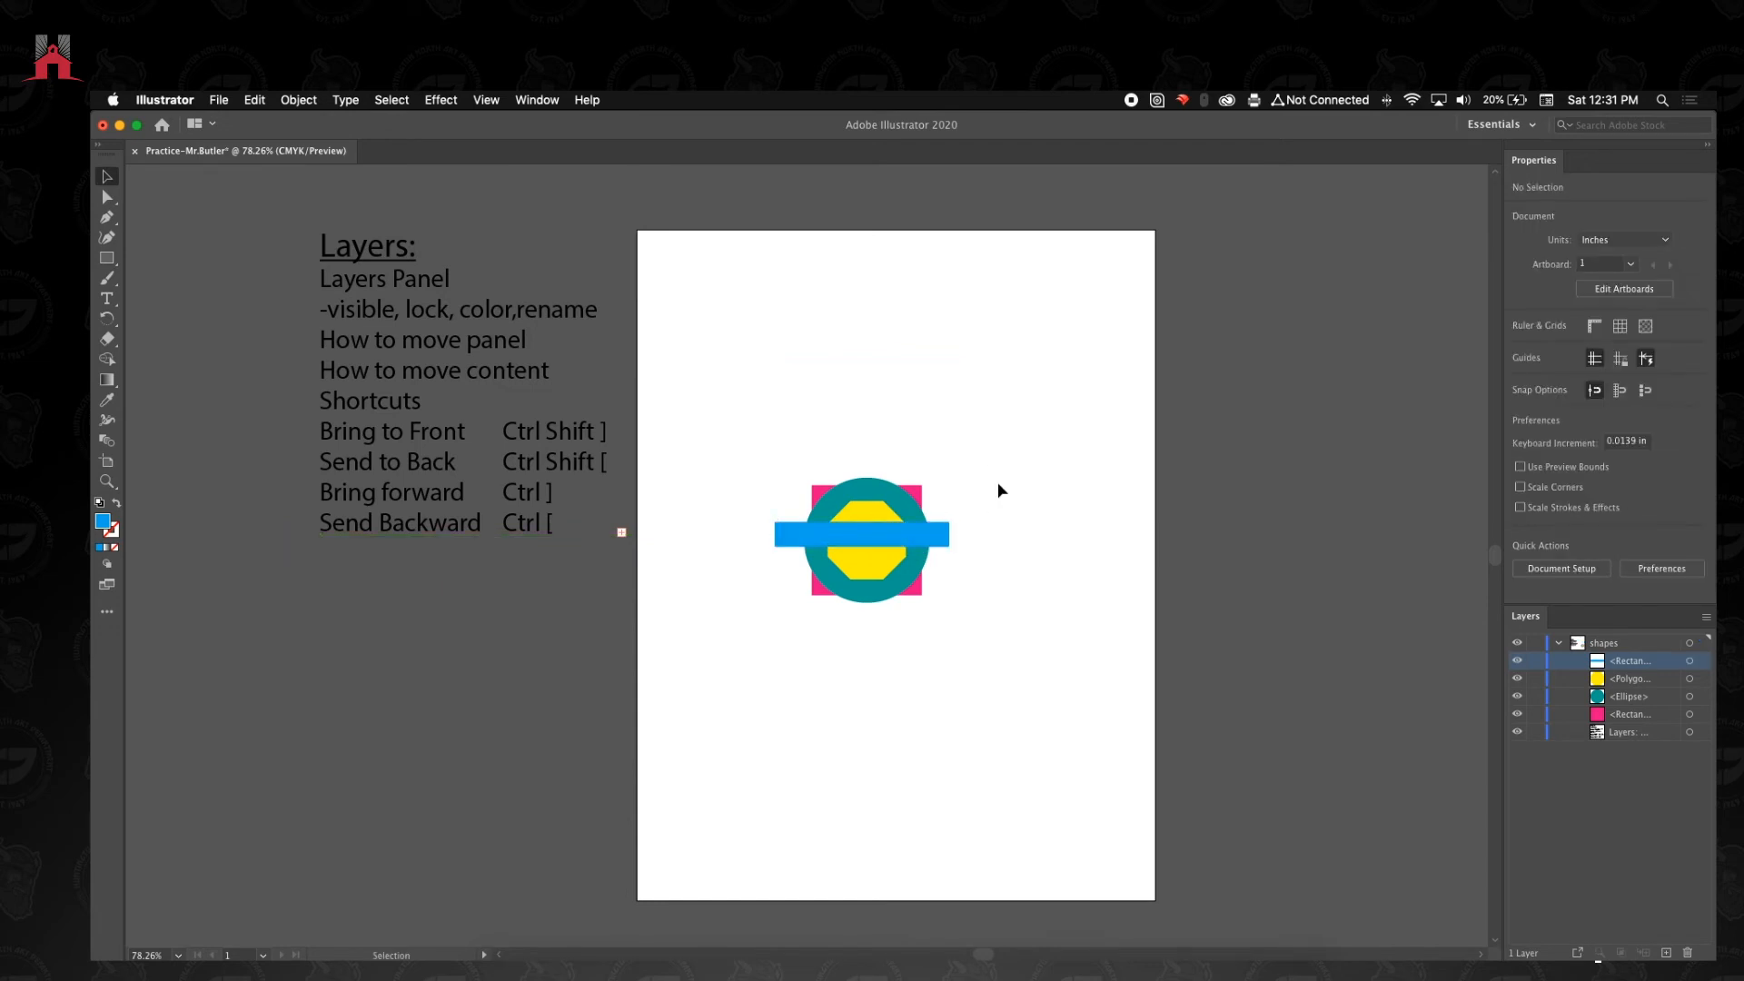
left_click_drag(918, 534, 934, 397)
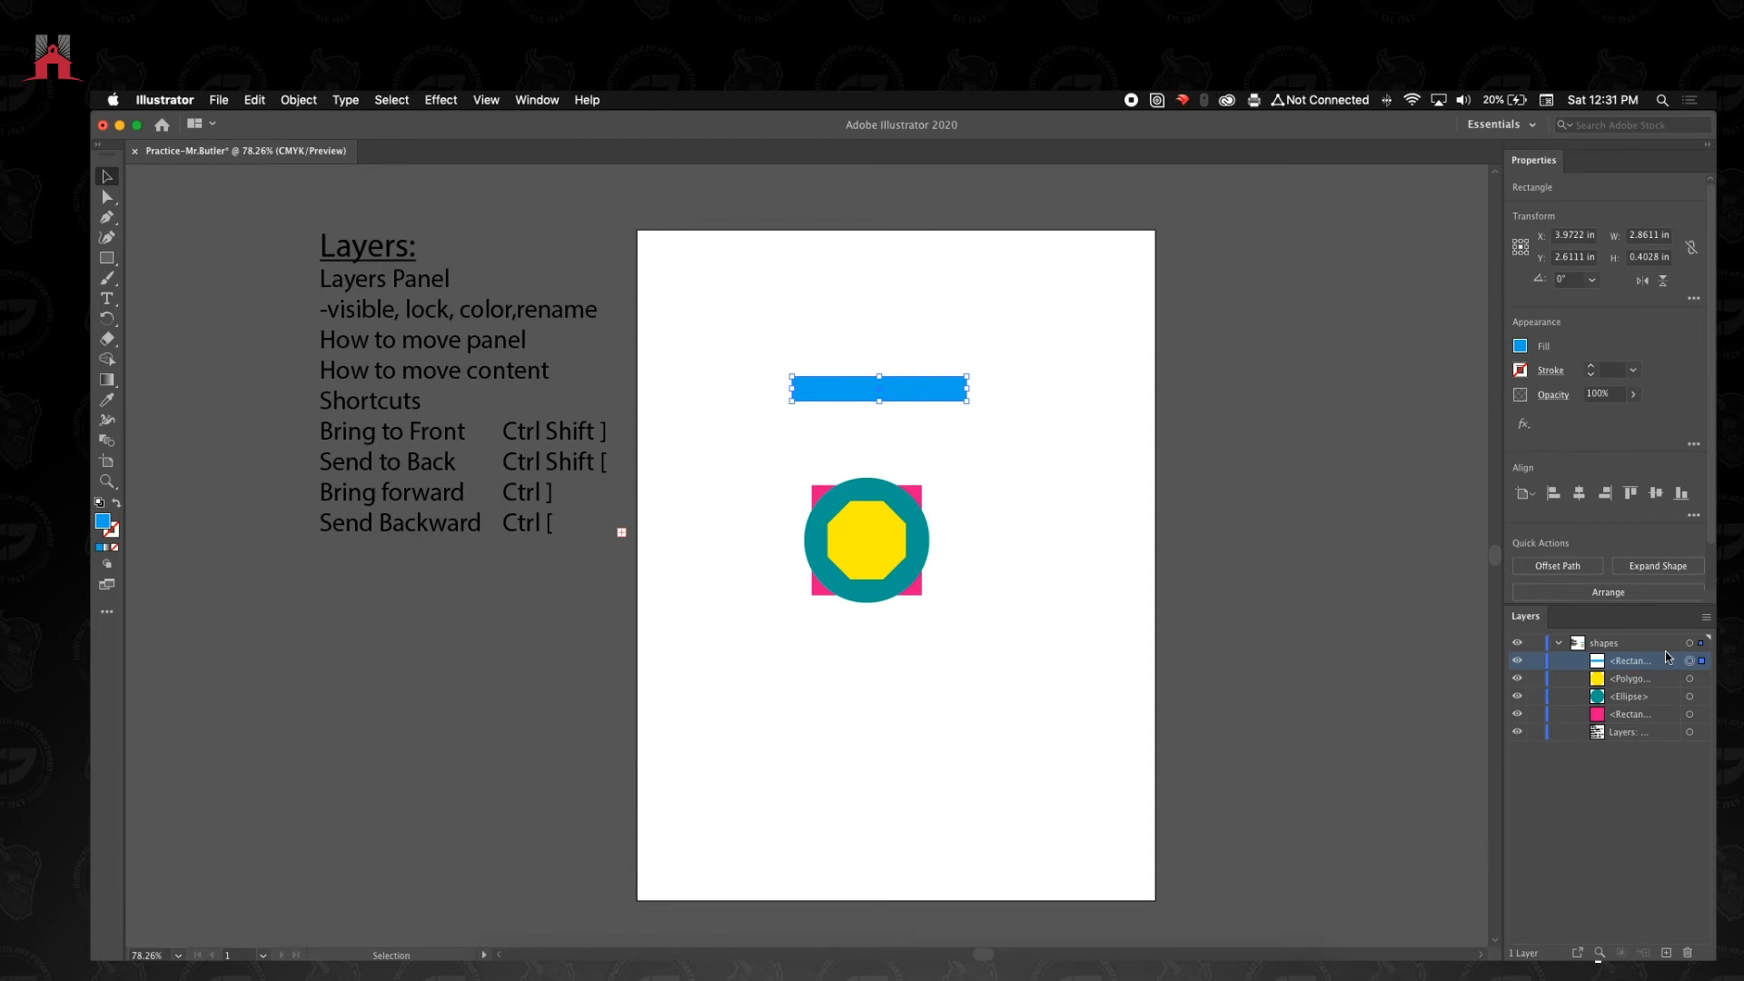
left_click_drag(943, 391, 931, 354)
left_click(876, 537)
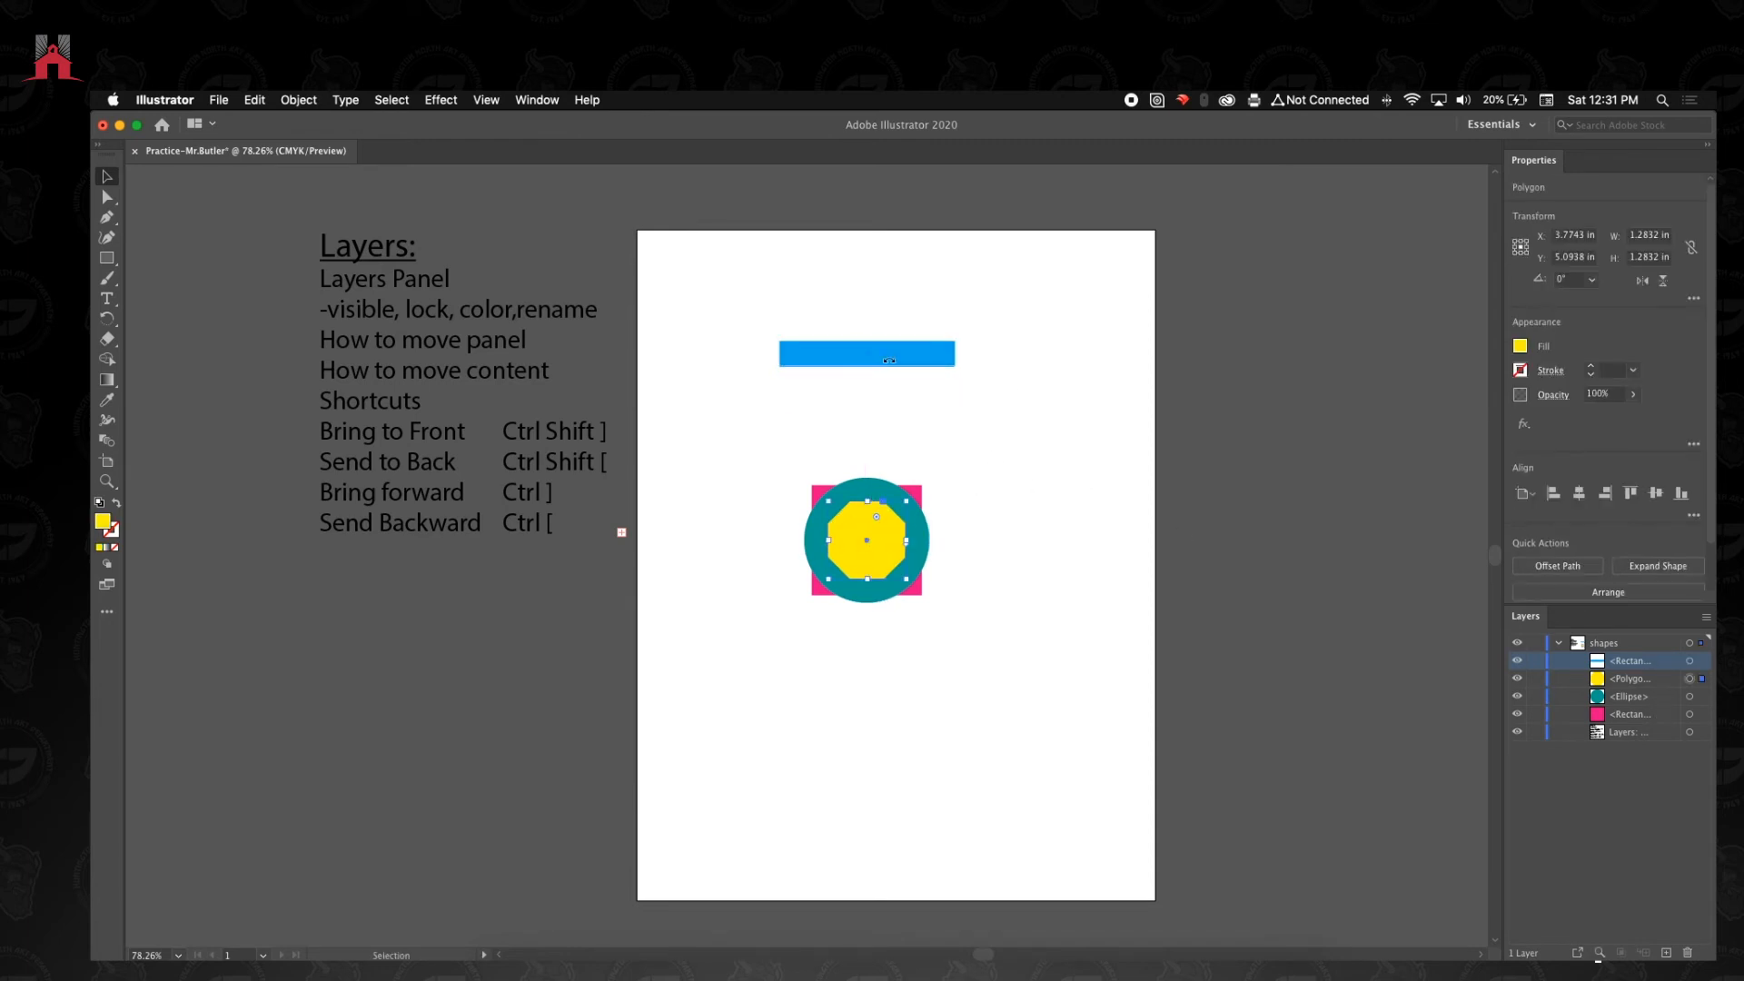
left_click_drag(902, 353, 913, 537)
left_click(1048, 554)
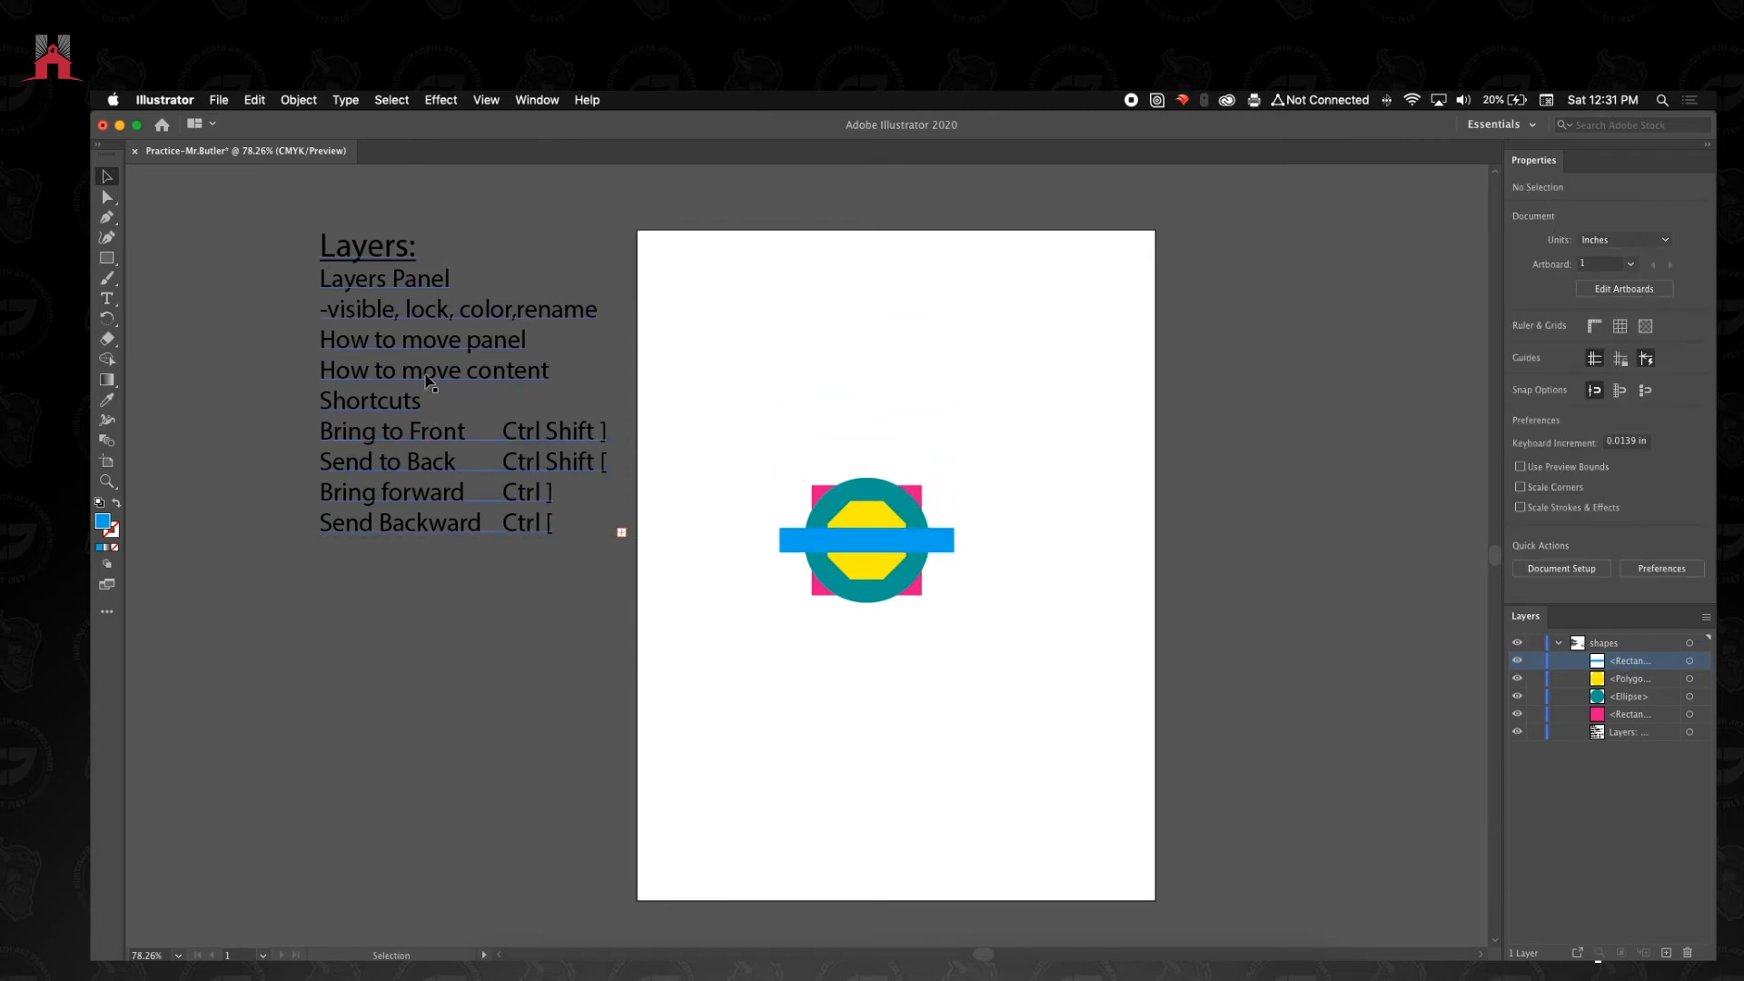
Reorder the yellow octagon above the blue bar in the shapes layer, and move it beneath the teal circle.
left_click(1630, 679)
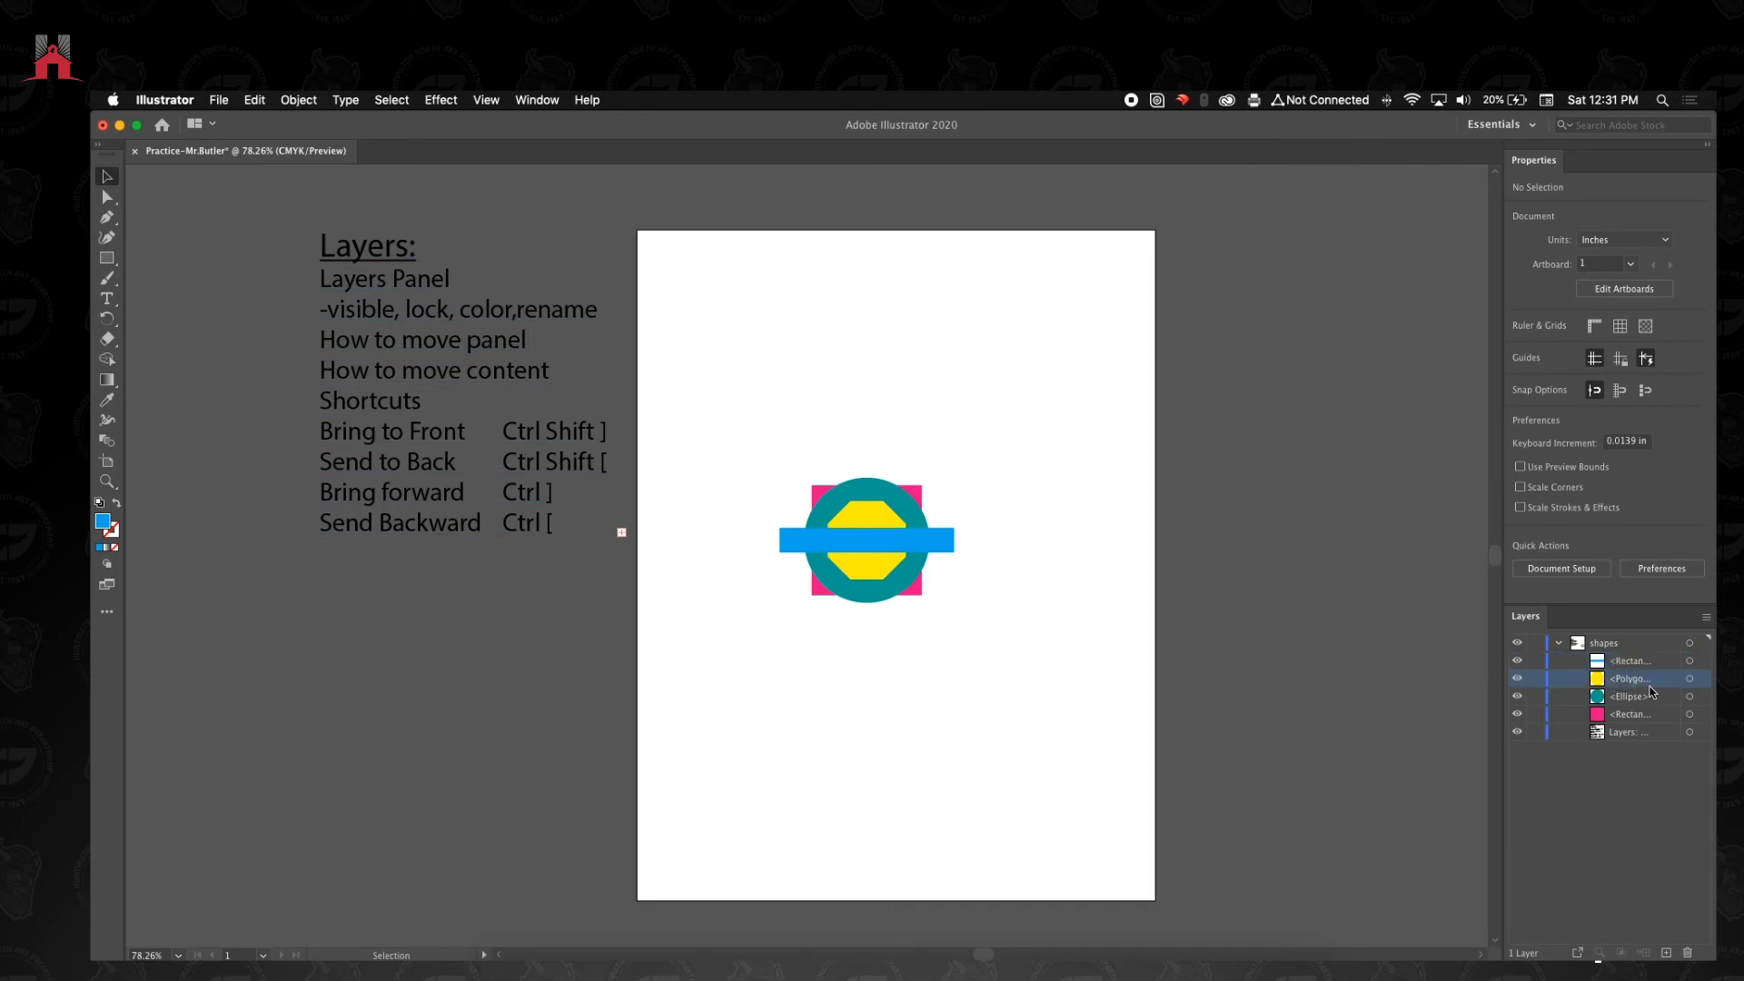
left_click_drag(1629, 680, 1642, 651)
double_click(1635, 661)
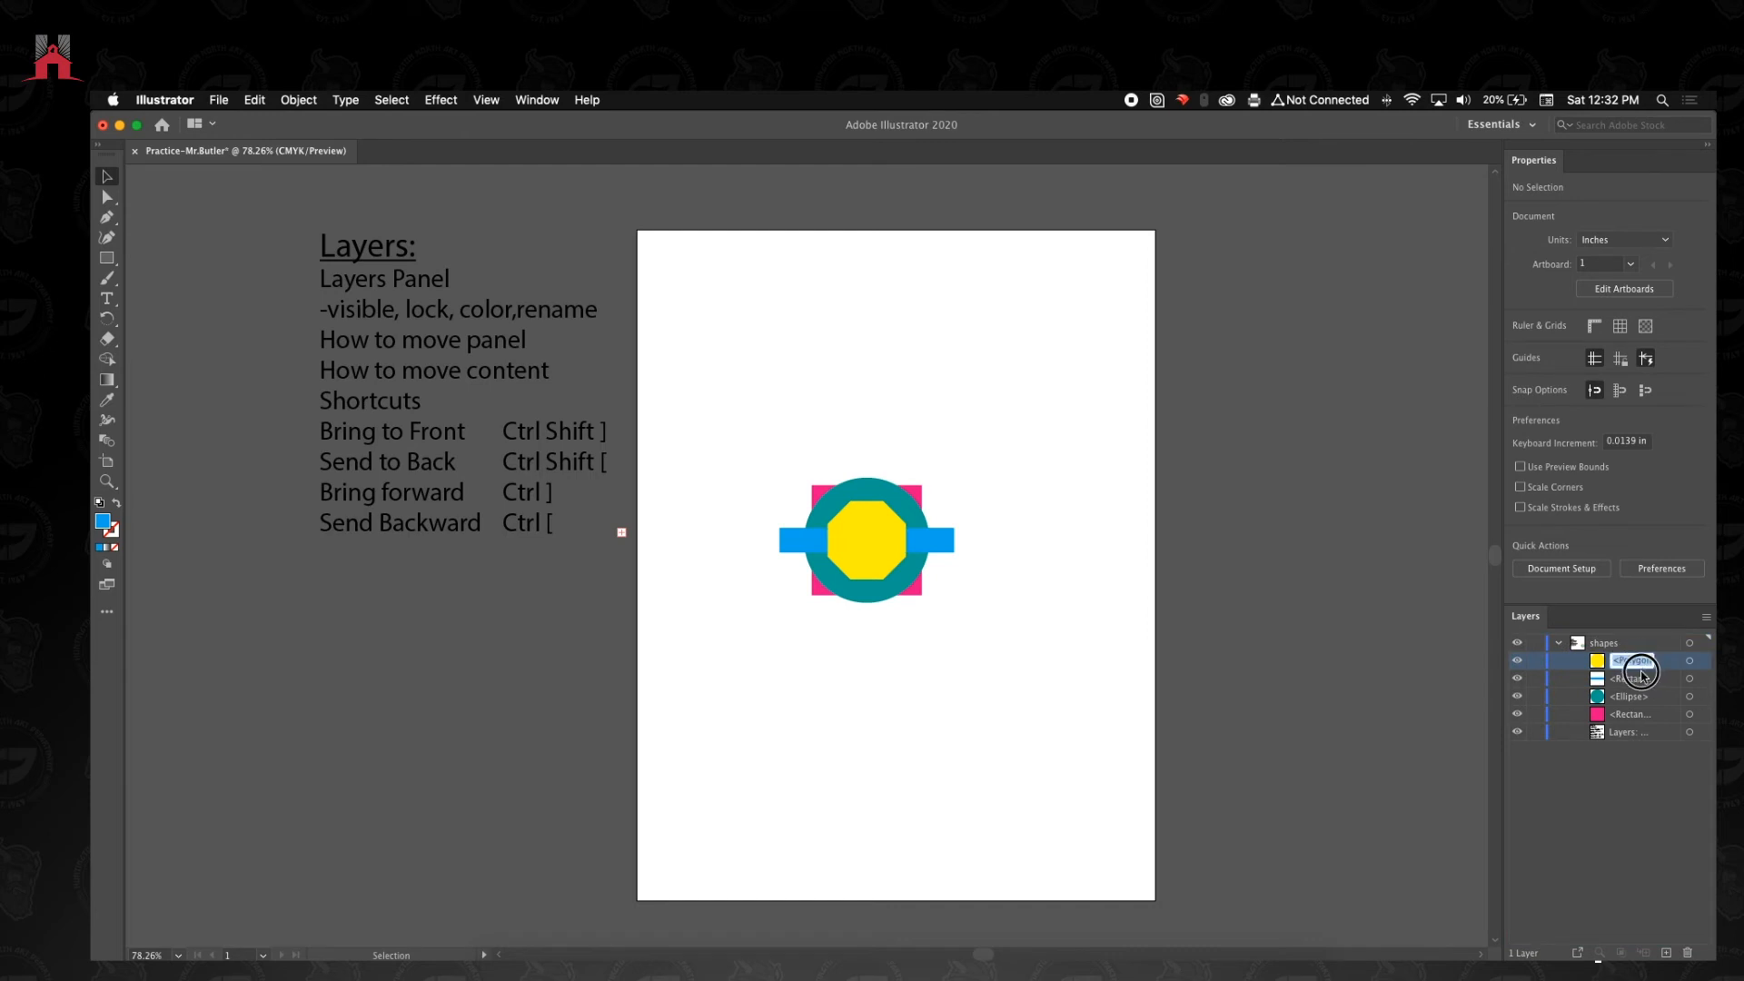
left_click_drag(1640, 677, 1630, 703)
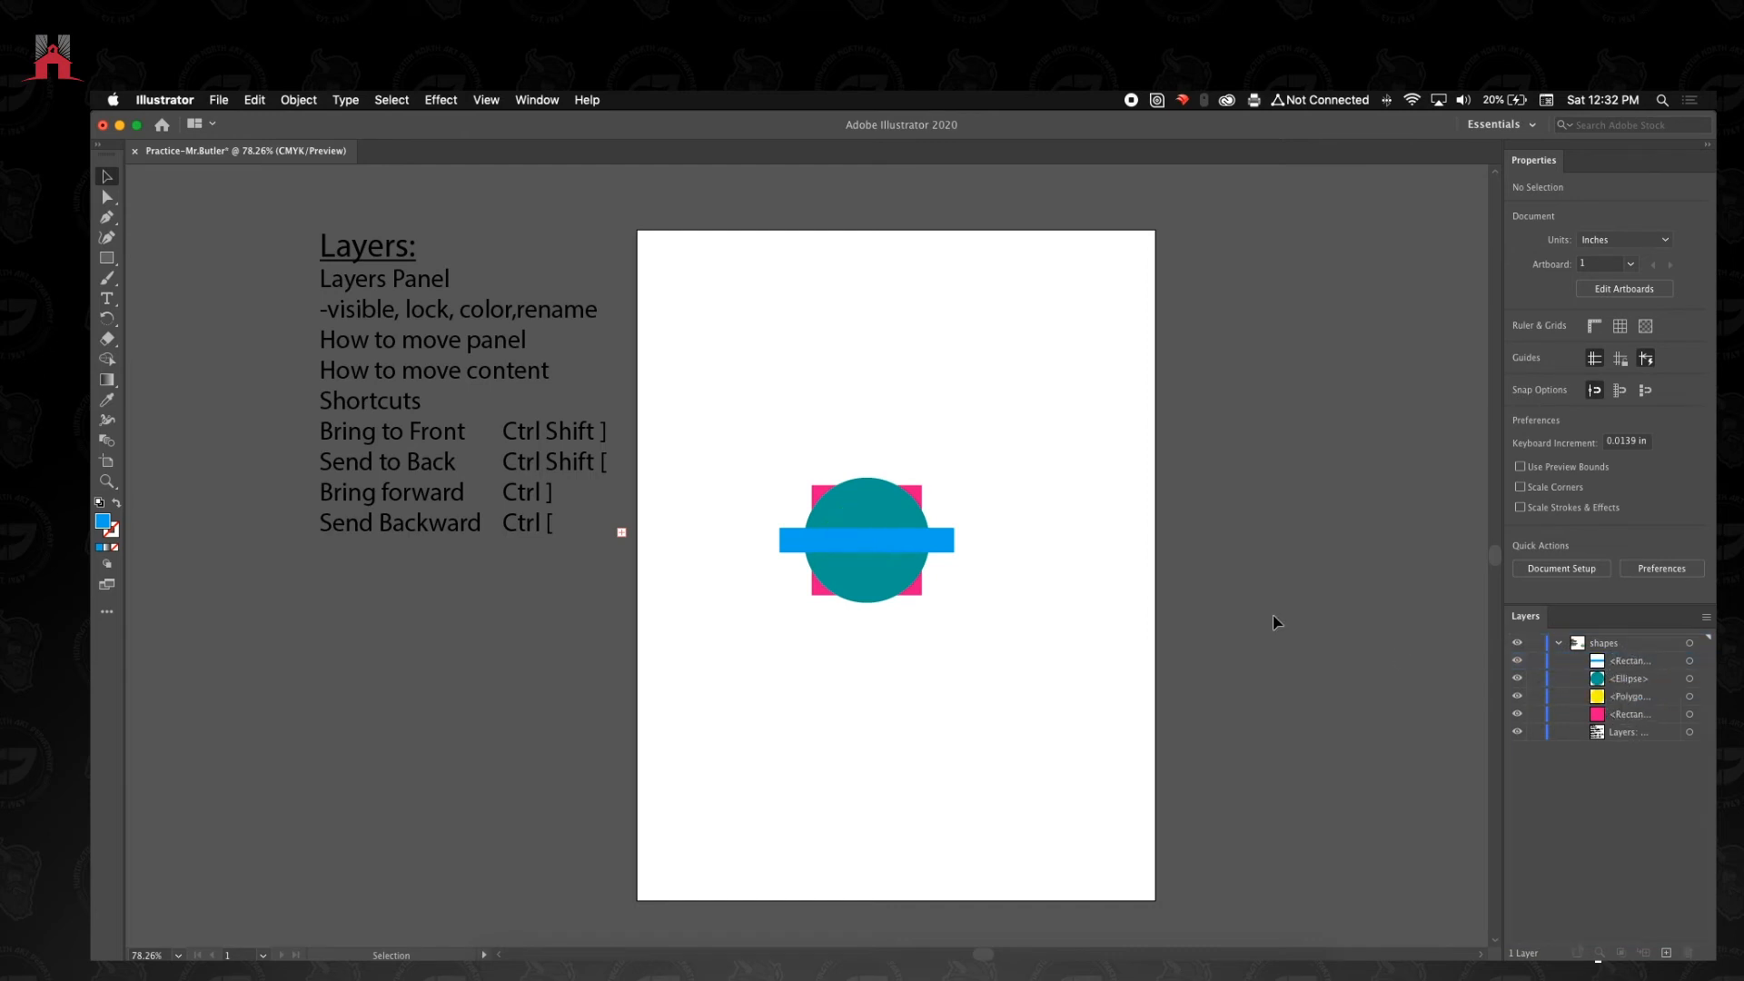
Move the yellow octagon's entry back above the teal circle's in the shapes layer and select the octagon on the artboard.
left_click(1640, 702)
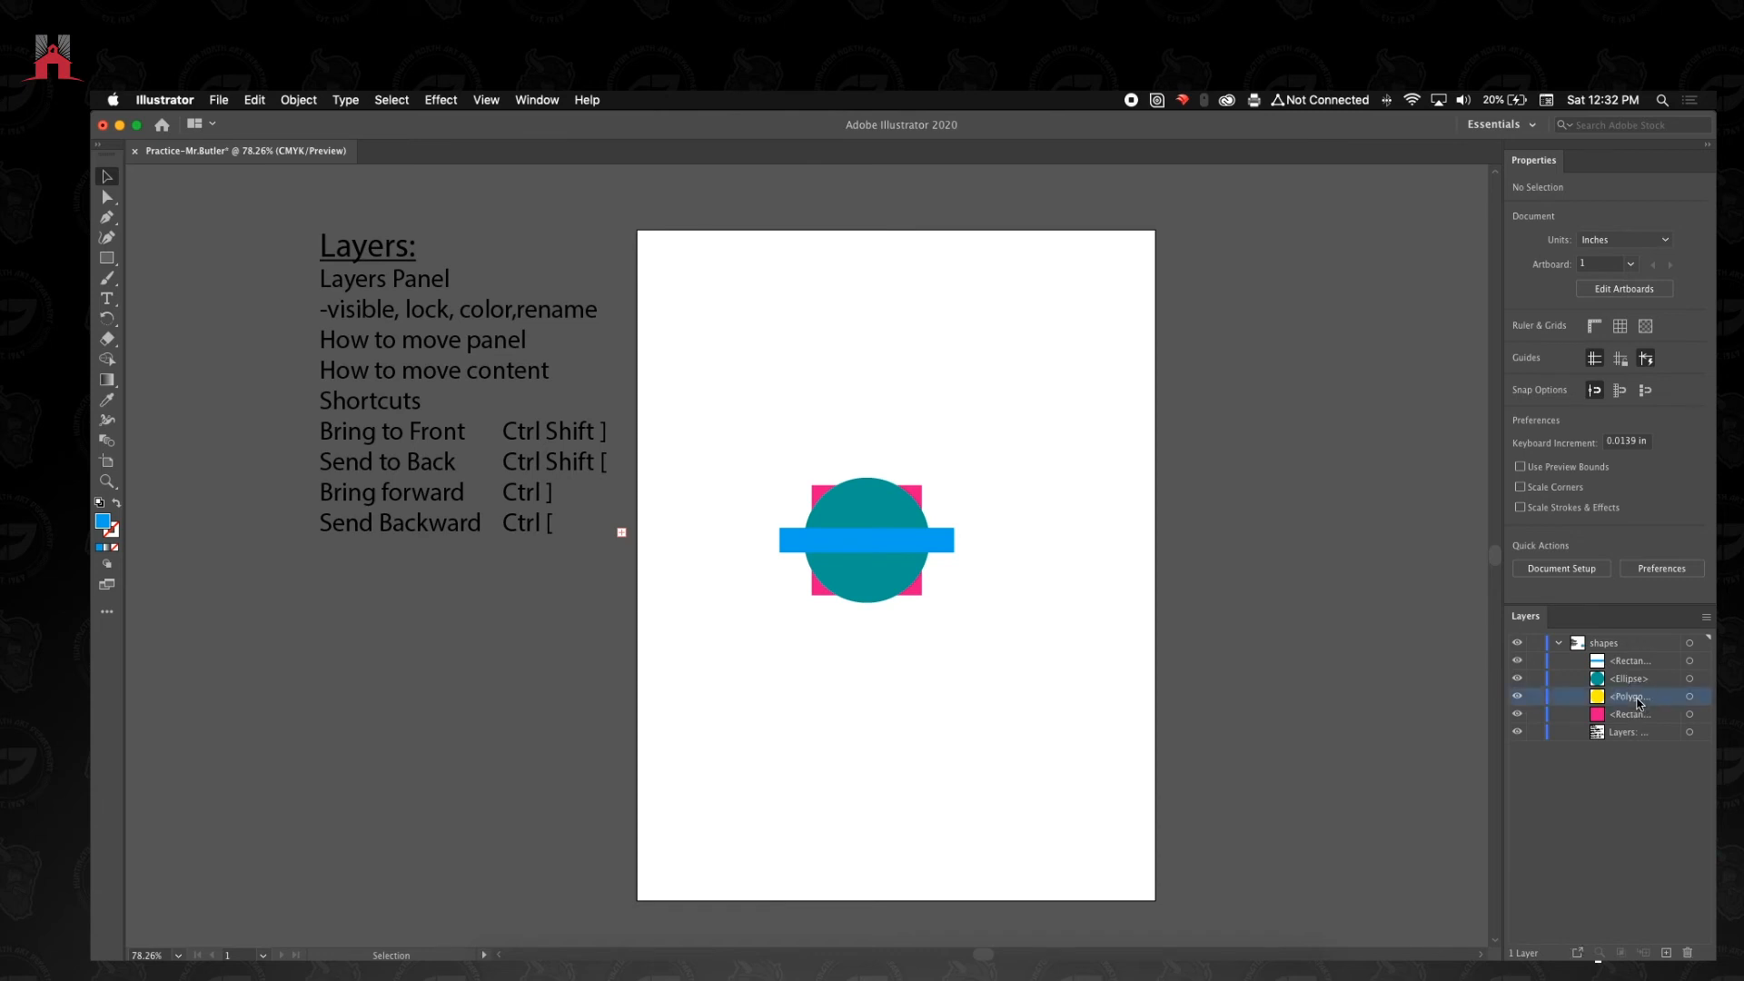
left_click(869, 496)
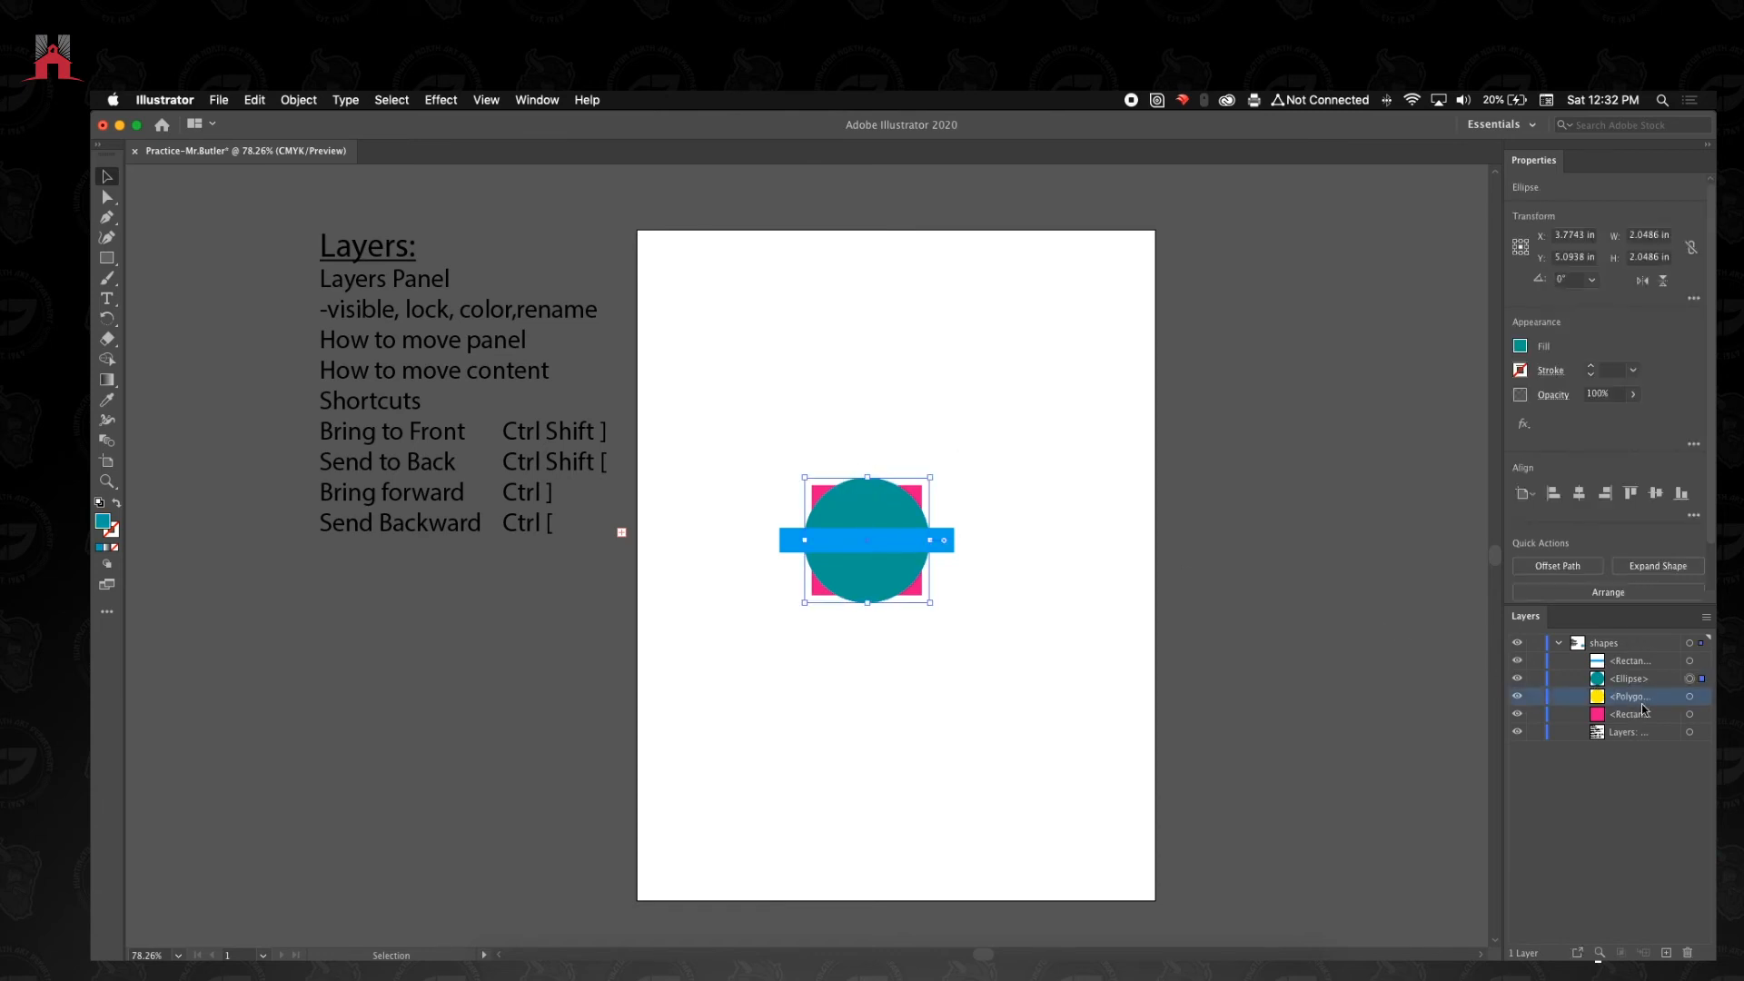
left_click_drag(1665, 704, 1583, 691)
mouse_move(860, 501)
left_mouse_down()
mouse_move(954, 502)
mouse_move(955, 526)
mouse_move(870, 518)
left_mouse_up()
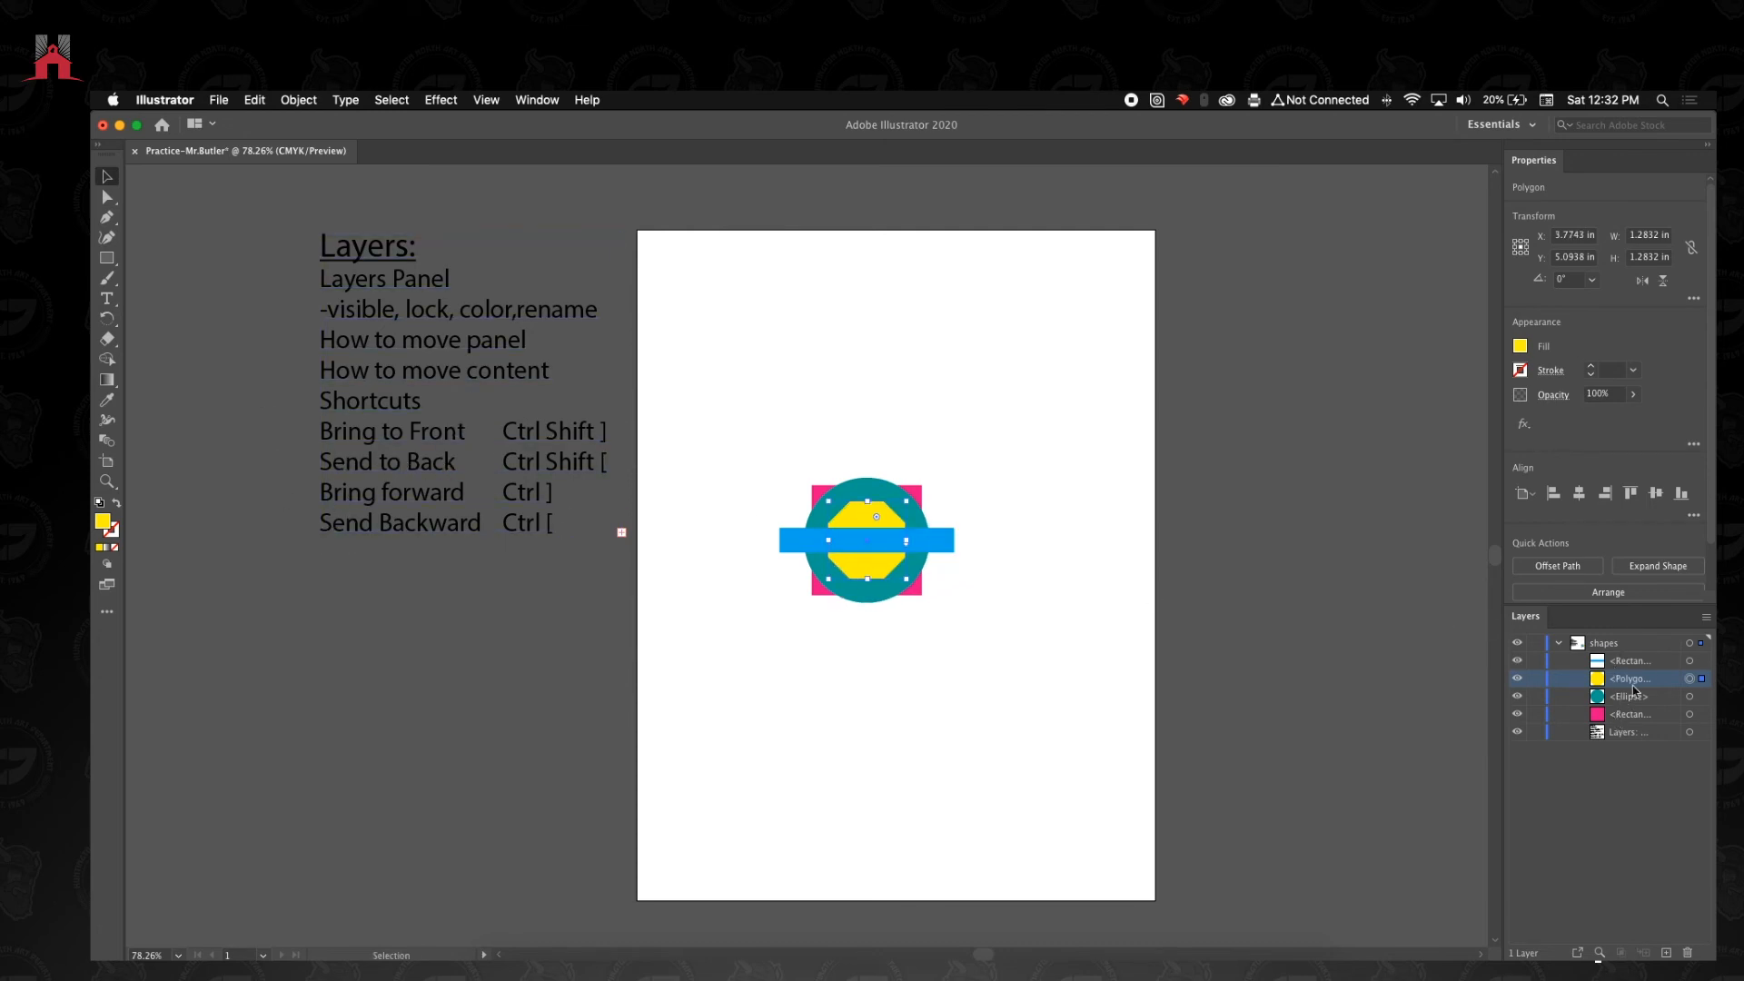
Examine the Arrange commands and their shortcuts against the layer order and the written notes, leaving nothing selected.
left_click(297, 100)
left_click(300, 100)
left_click(295, 100)
mouse_move(313, 138)
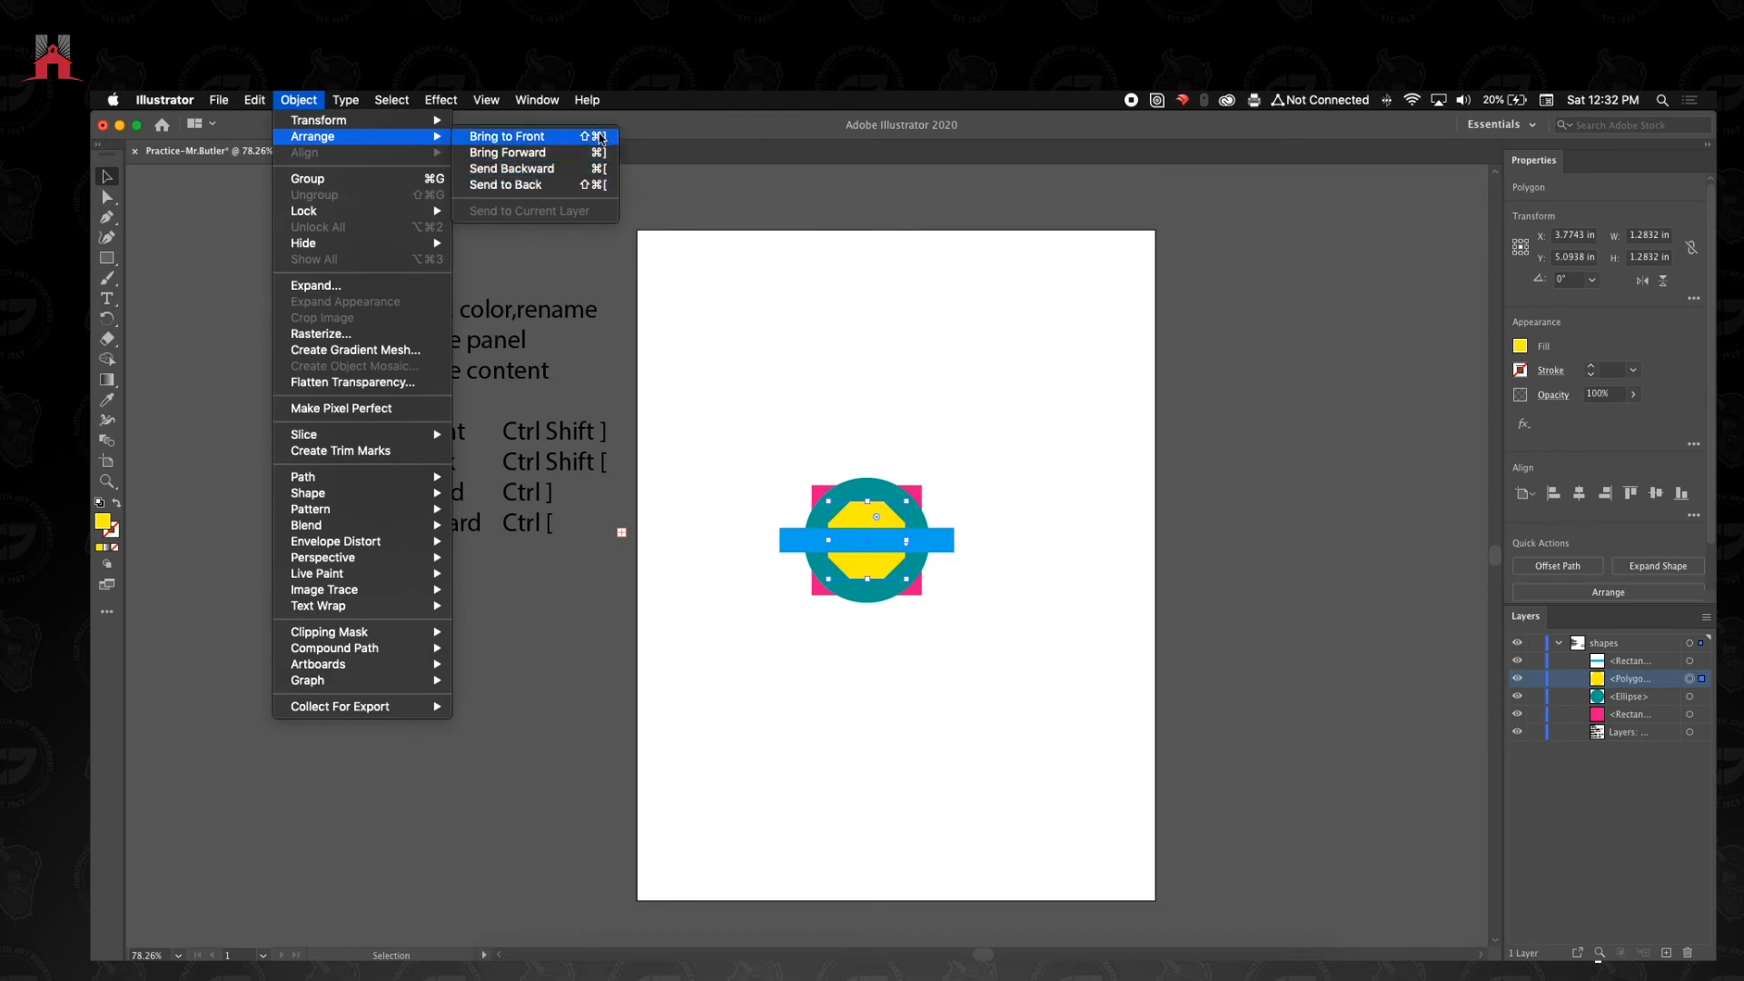
left_click(315, 107)
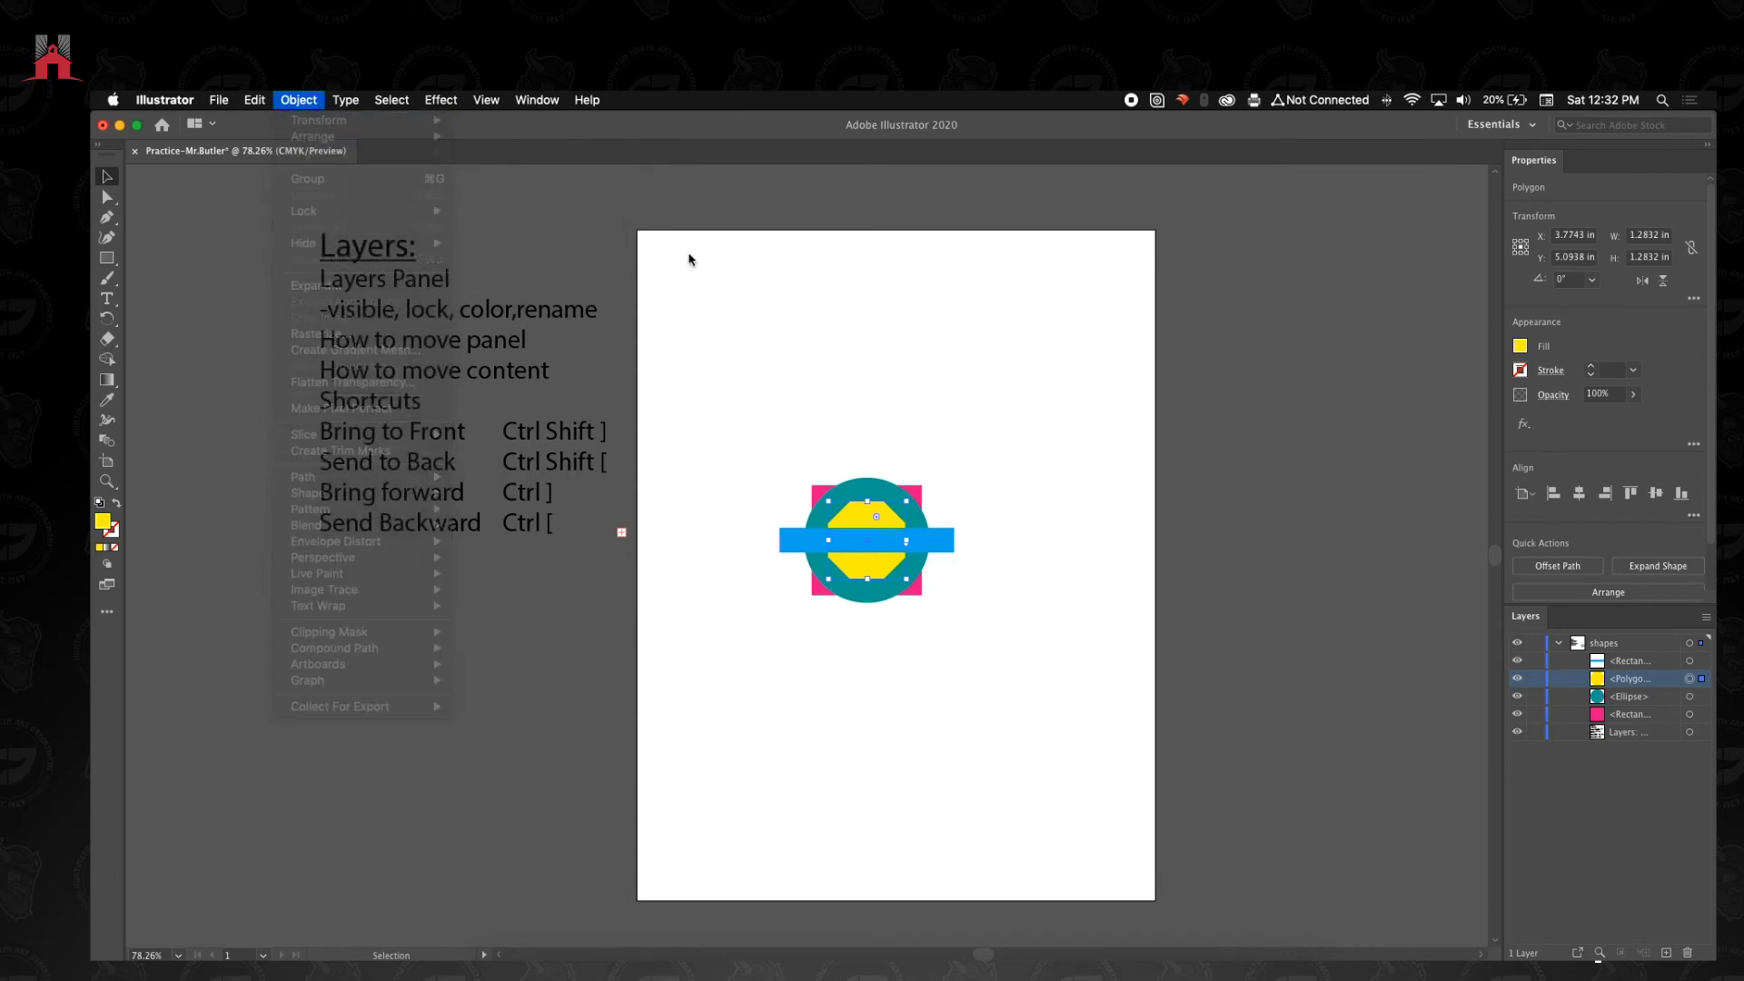
left_click(1629, 662)
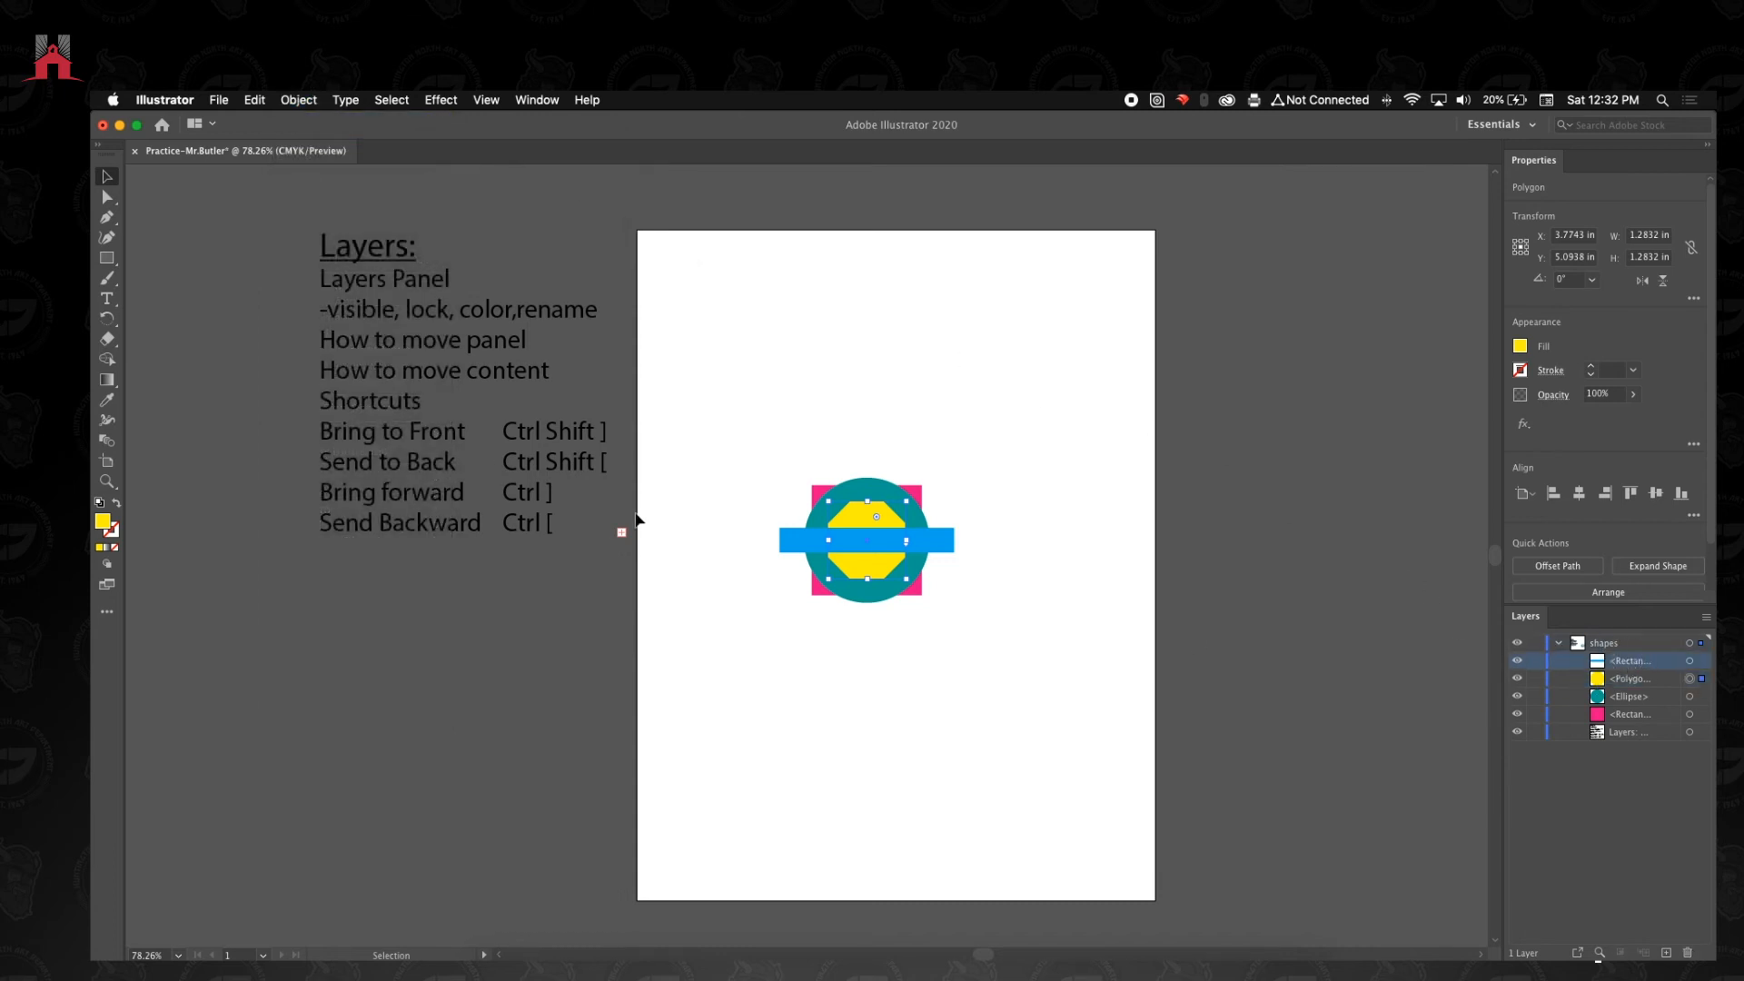
left_click(369, 431)
left_click(1042, 549)
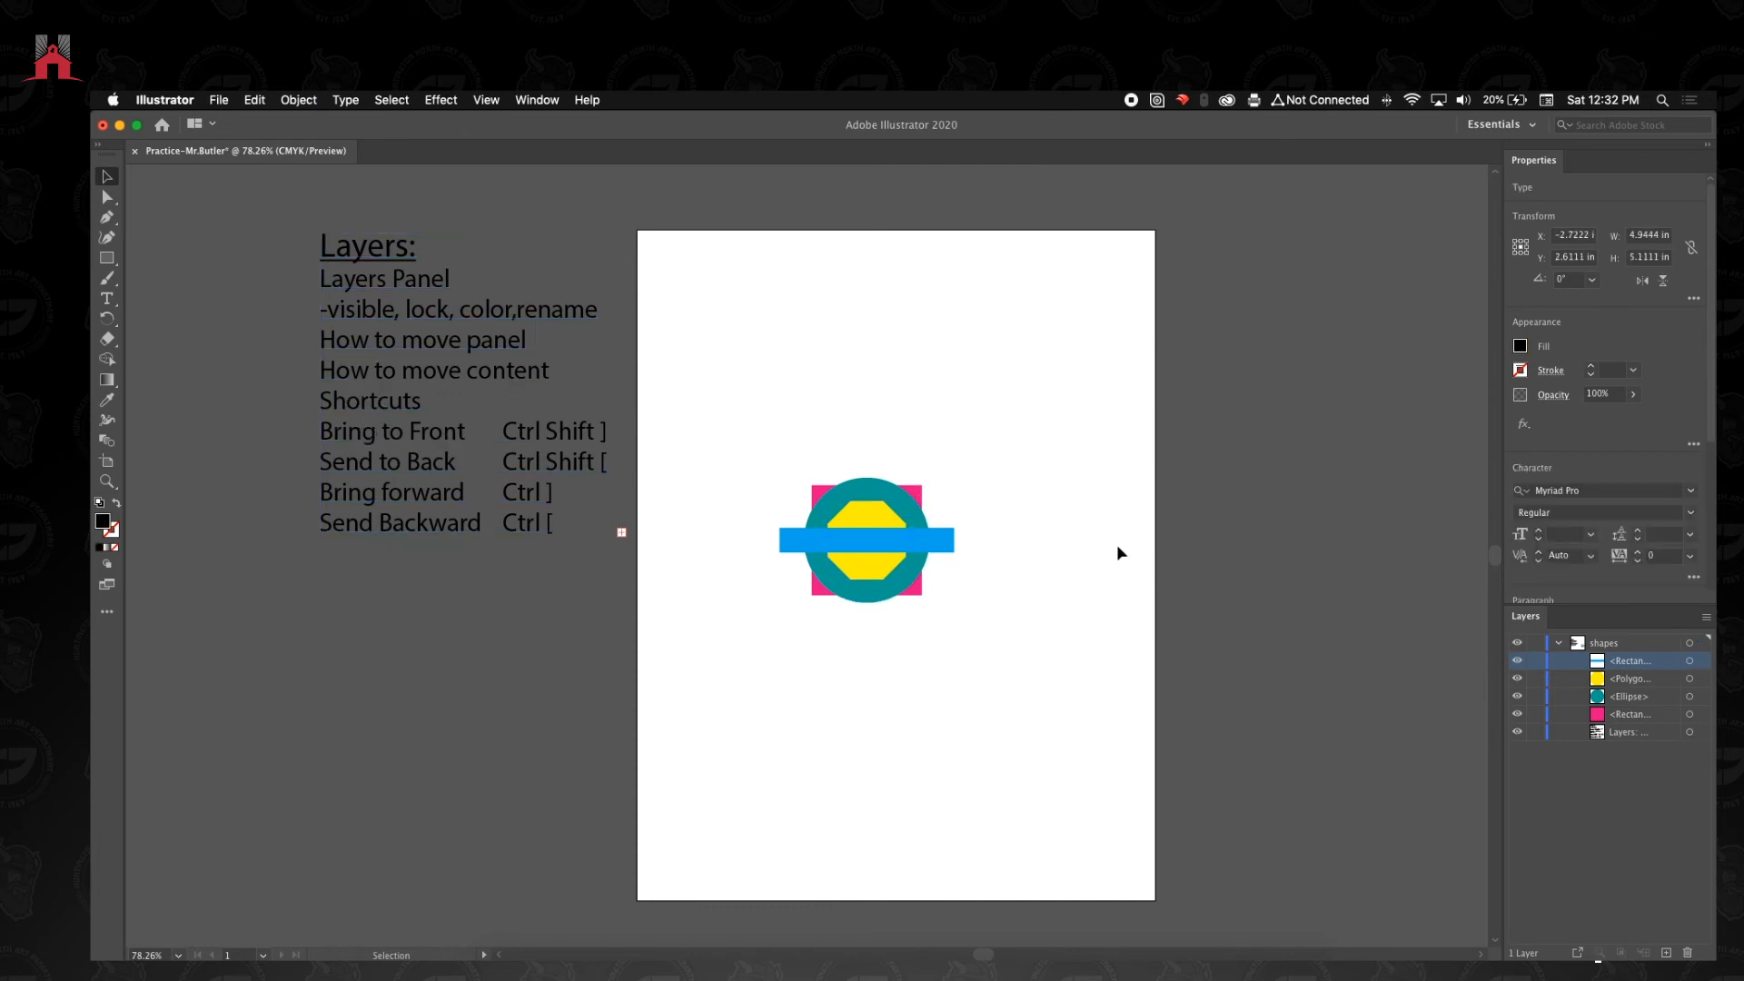
Select the teal circle, send it to the back of the stack, and bring it to the front.
left_click(1622, 697)
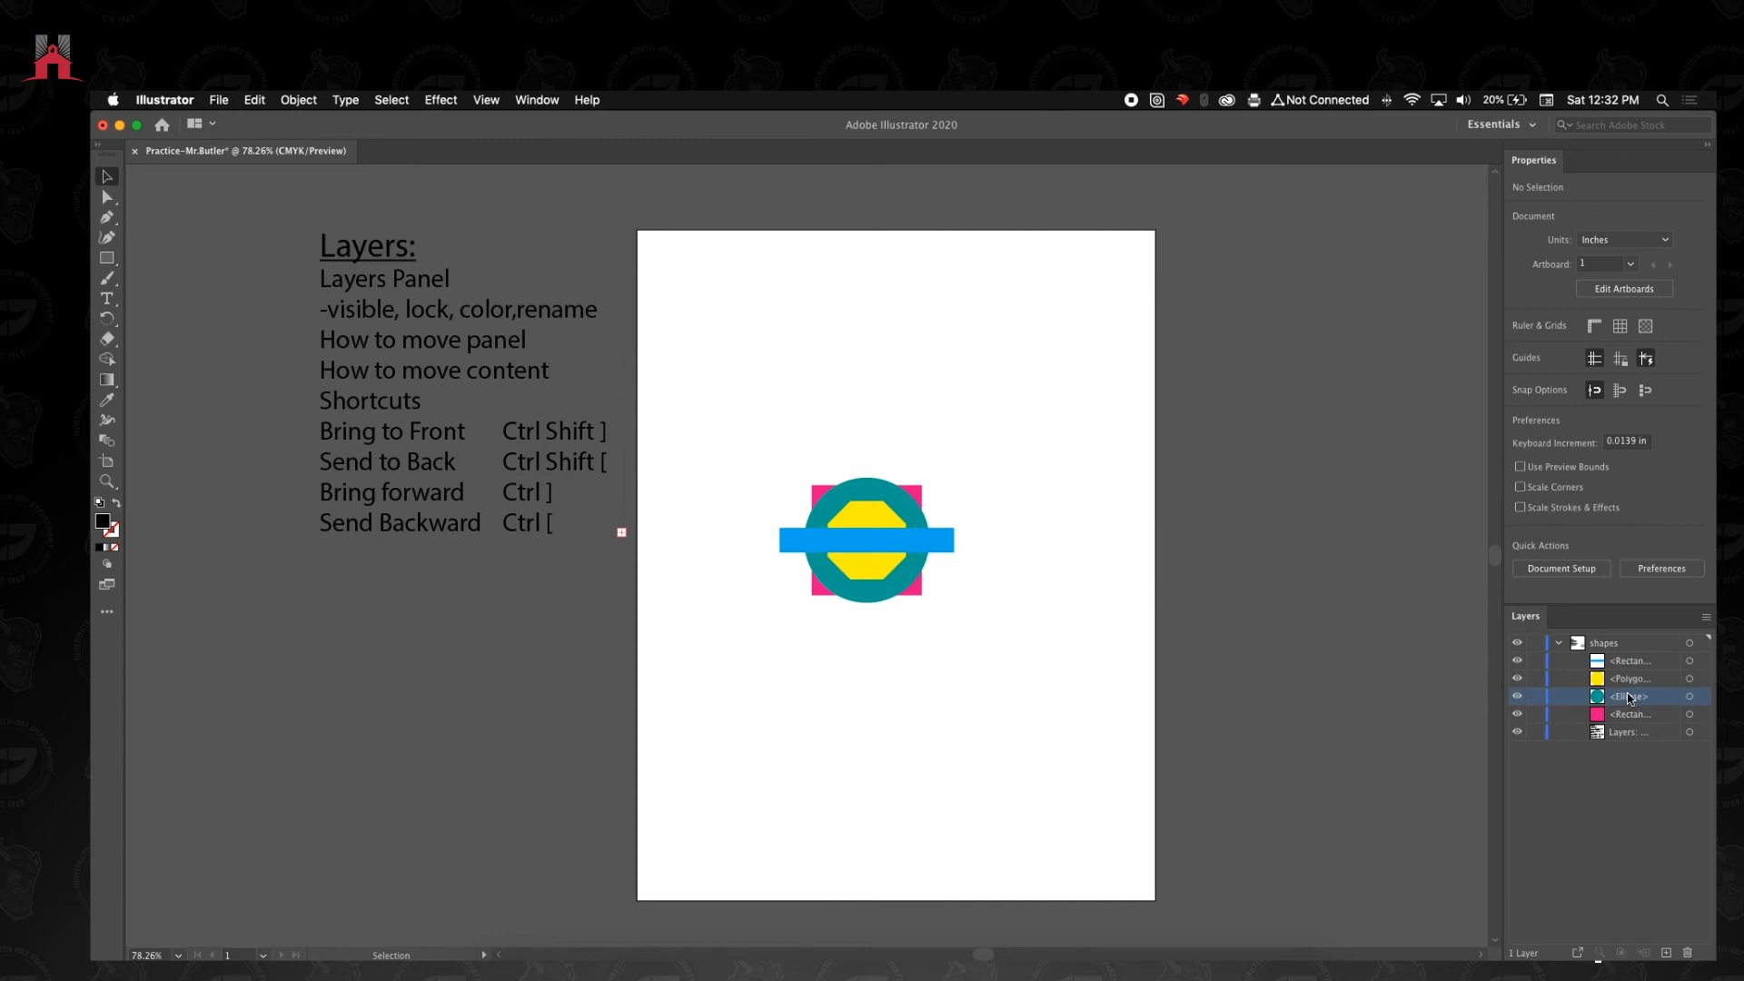
left_click(847, 494)
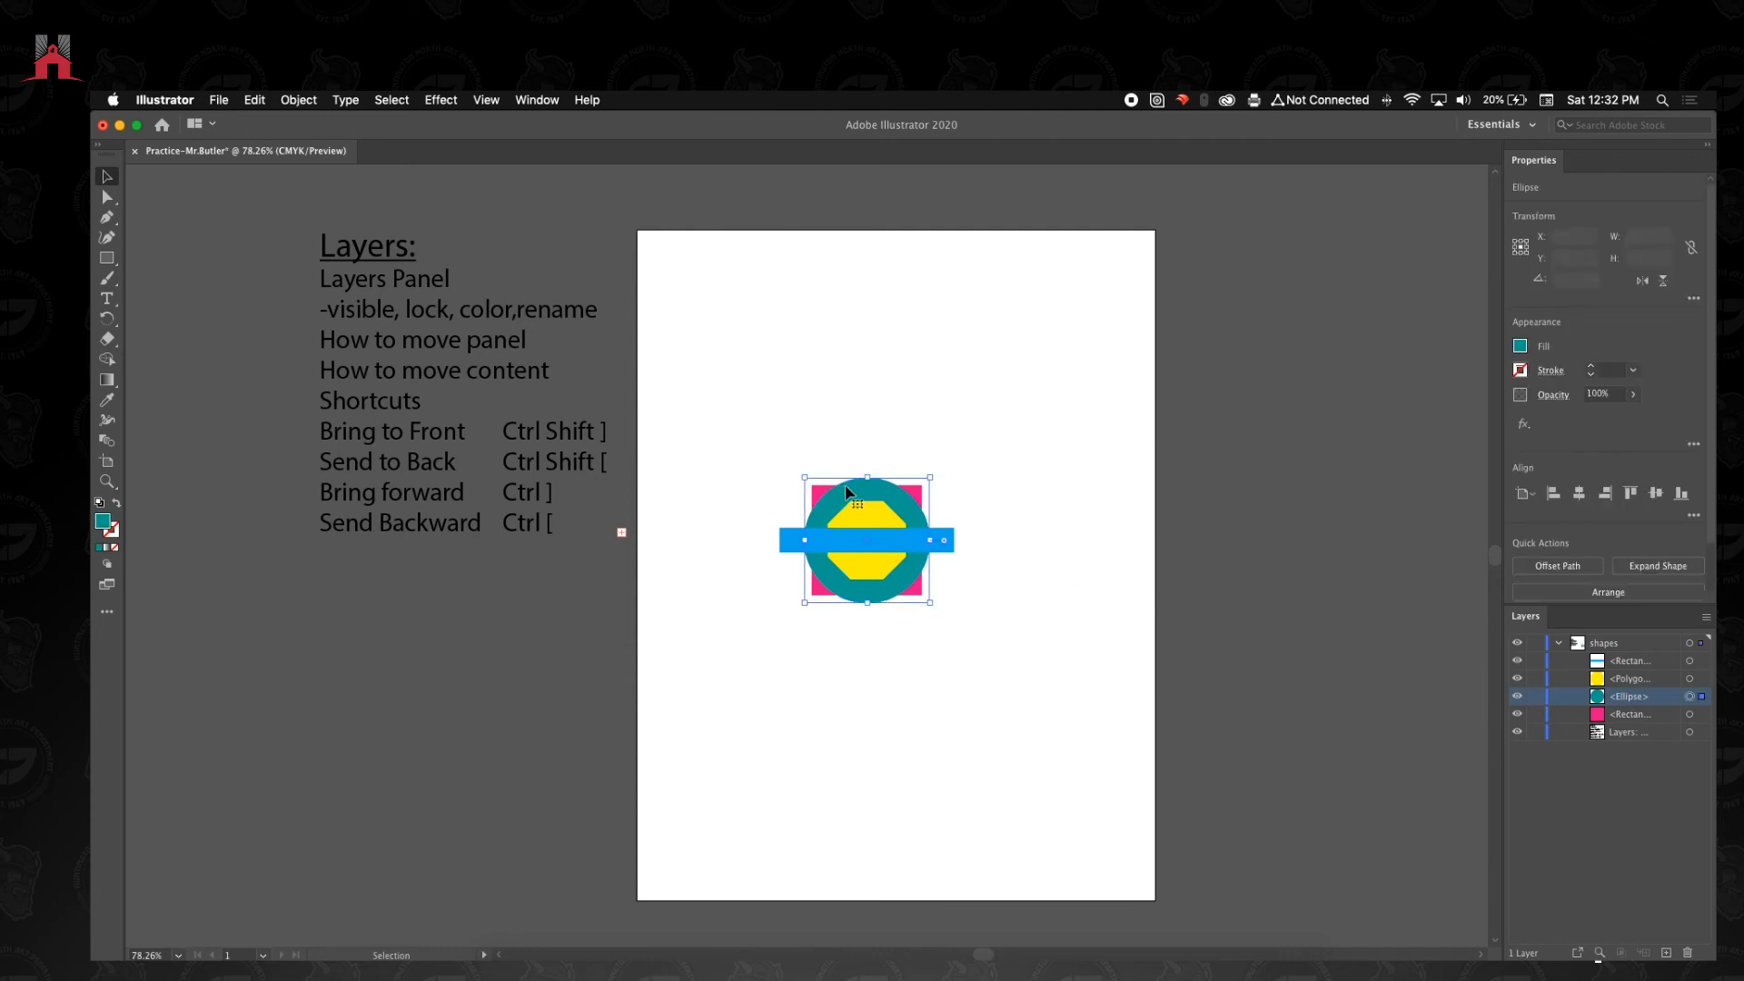
key("super+shift+bracketleft")
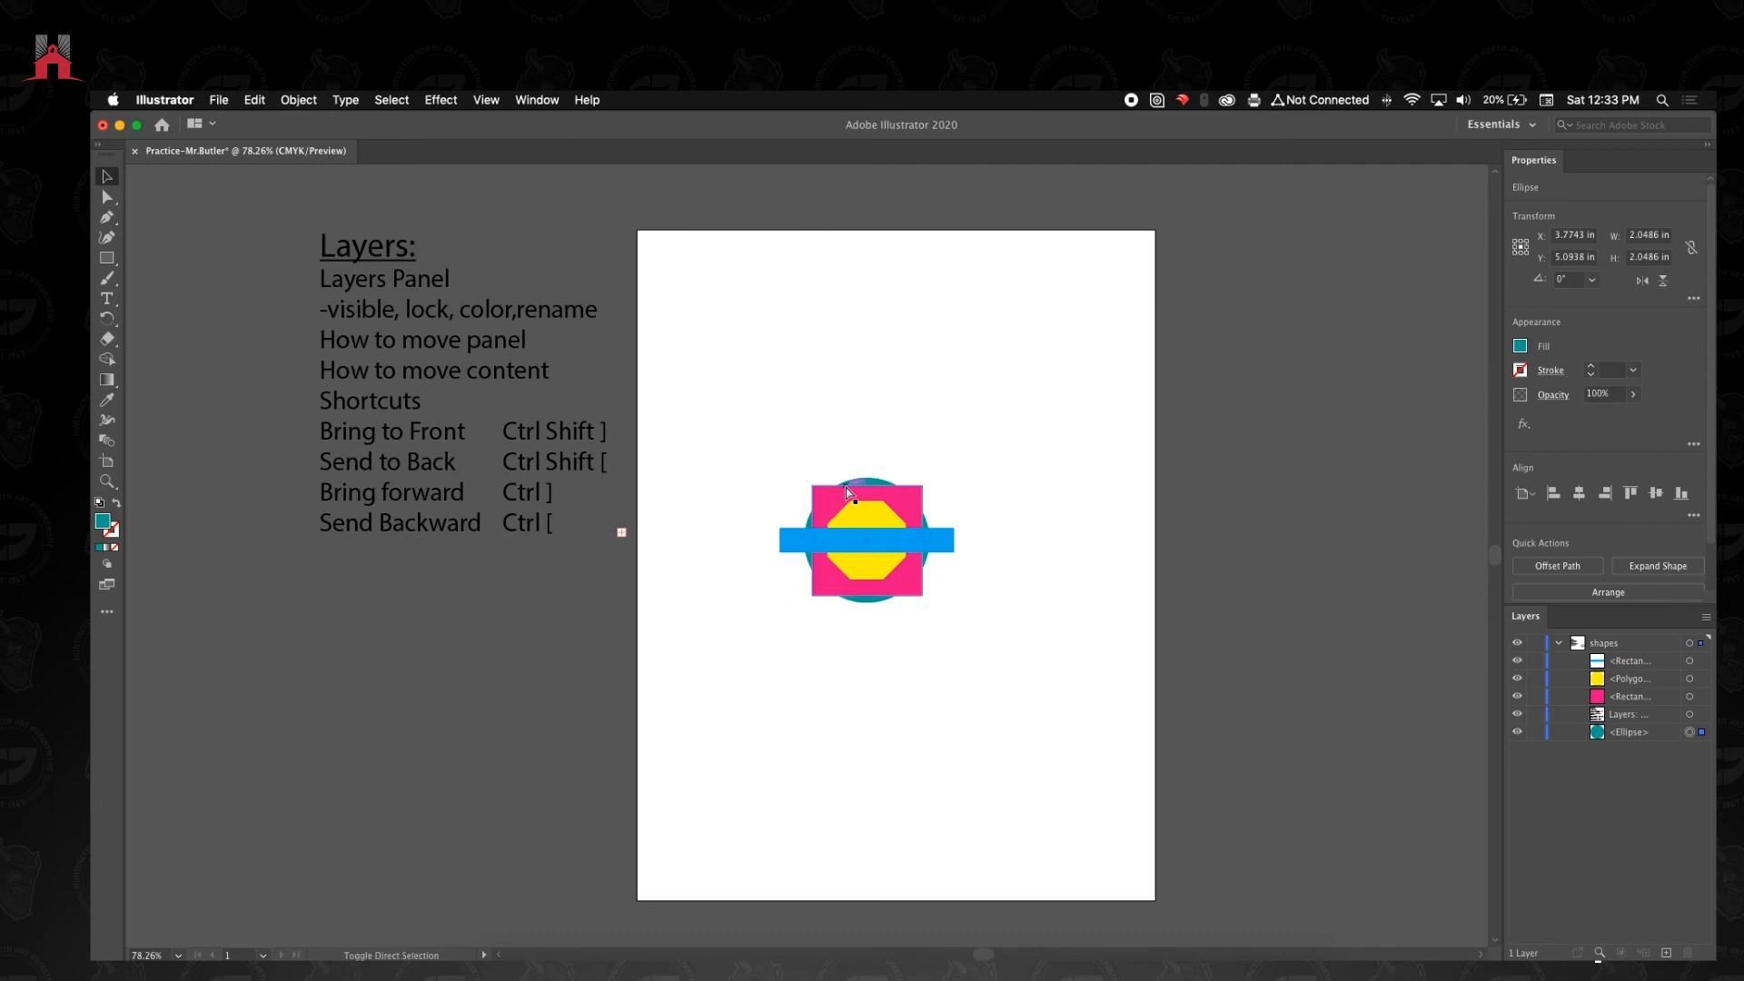
key("super+shift+bracketright")
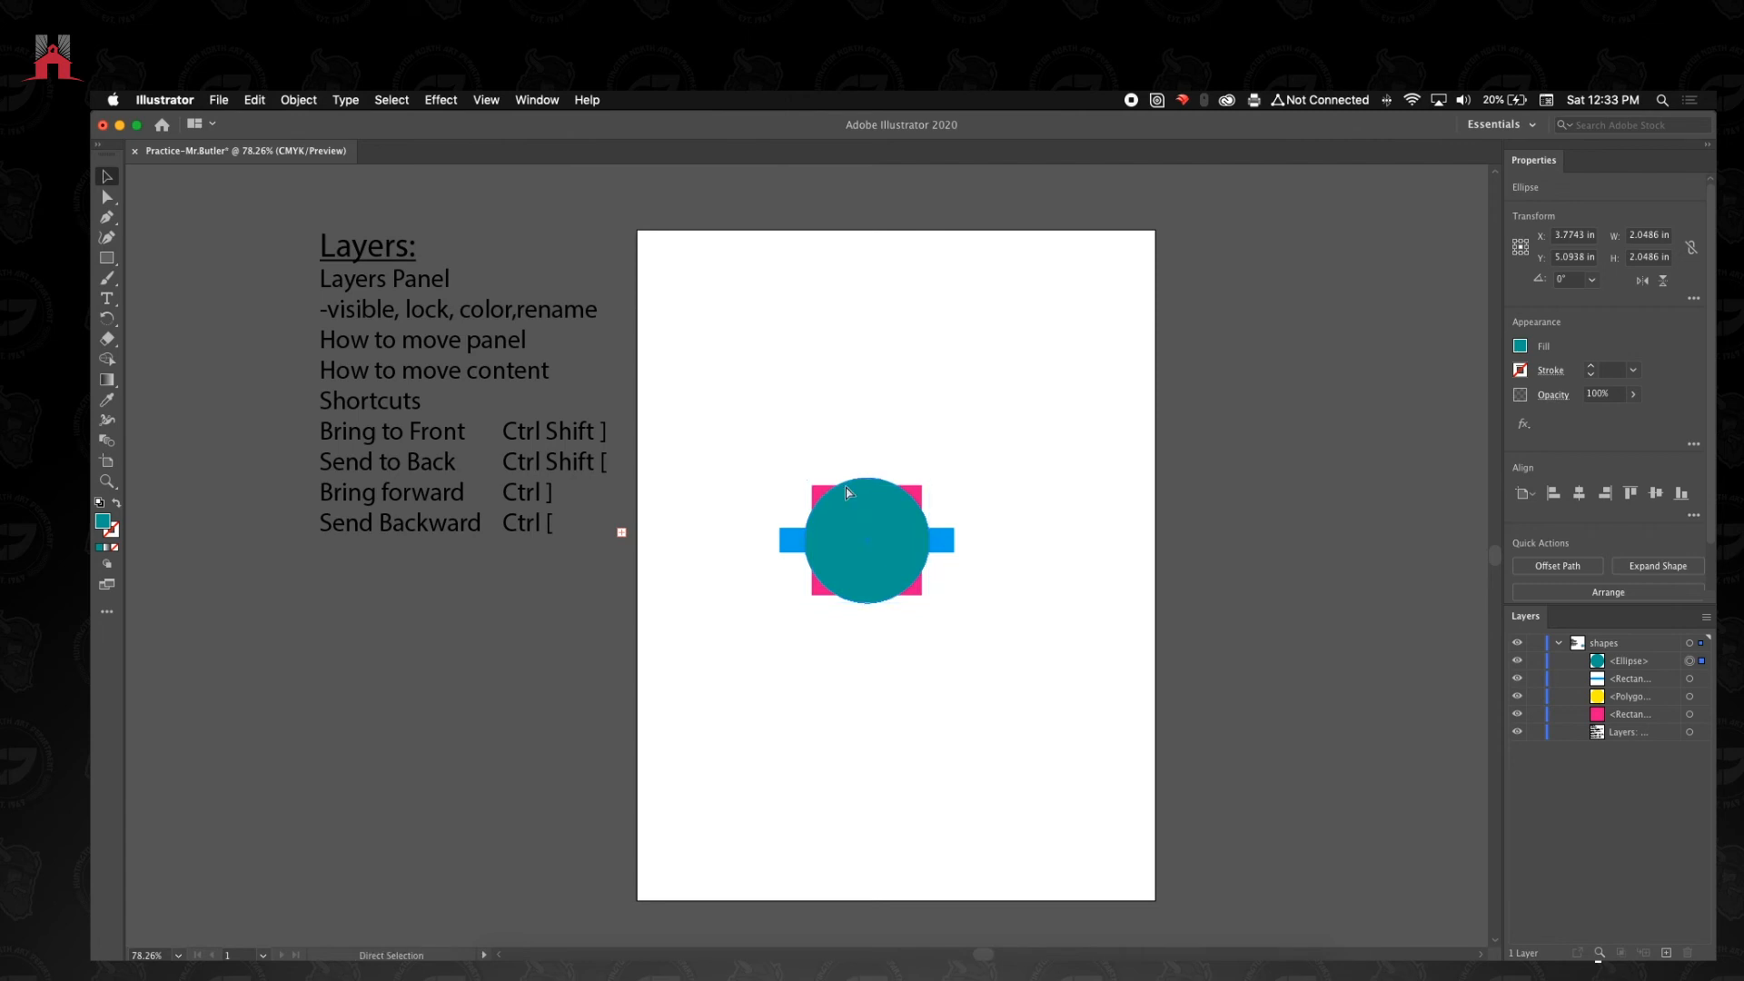
Move the teal circle backward through the stack one level at a time and forward again to the front, repeatedly.
key("super+bracketleft")
key("super+bracketright")
key("super+bracketleft")
key("super+bracketleft")
key("super+bracketleft")
key("super+bracketleft")
key("super+bracketright")
key("super+bracketright")
key("super+bracketright")
key("super+bracketright")
key("super+bracketleft")
key("super+bracketleft")
key("super+bracketleft")
key("super+bracketleft")
key("super+bracketright")
key("super+bracketright")
key("super+bracketright")
key("super+bracketright")
key("super+bracketleft")
key("super+bracketleft")
key("super+bracketleft")
key("super+bracketleft")
key("super+bracketright")
key("super+bracketright")
key("super+bracketright")
key("super+bracketright")
key("v")
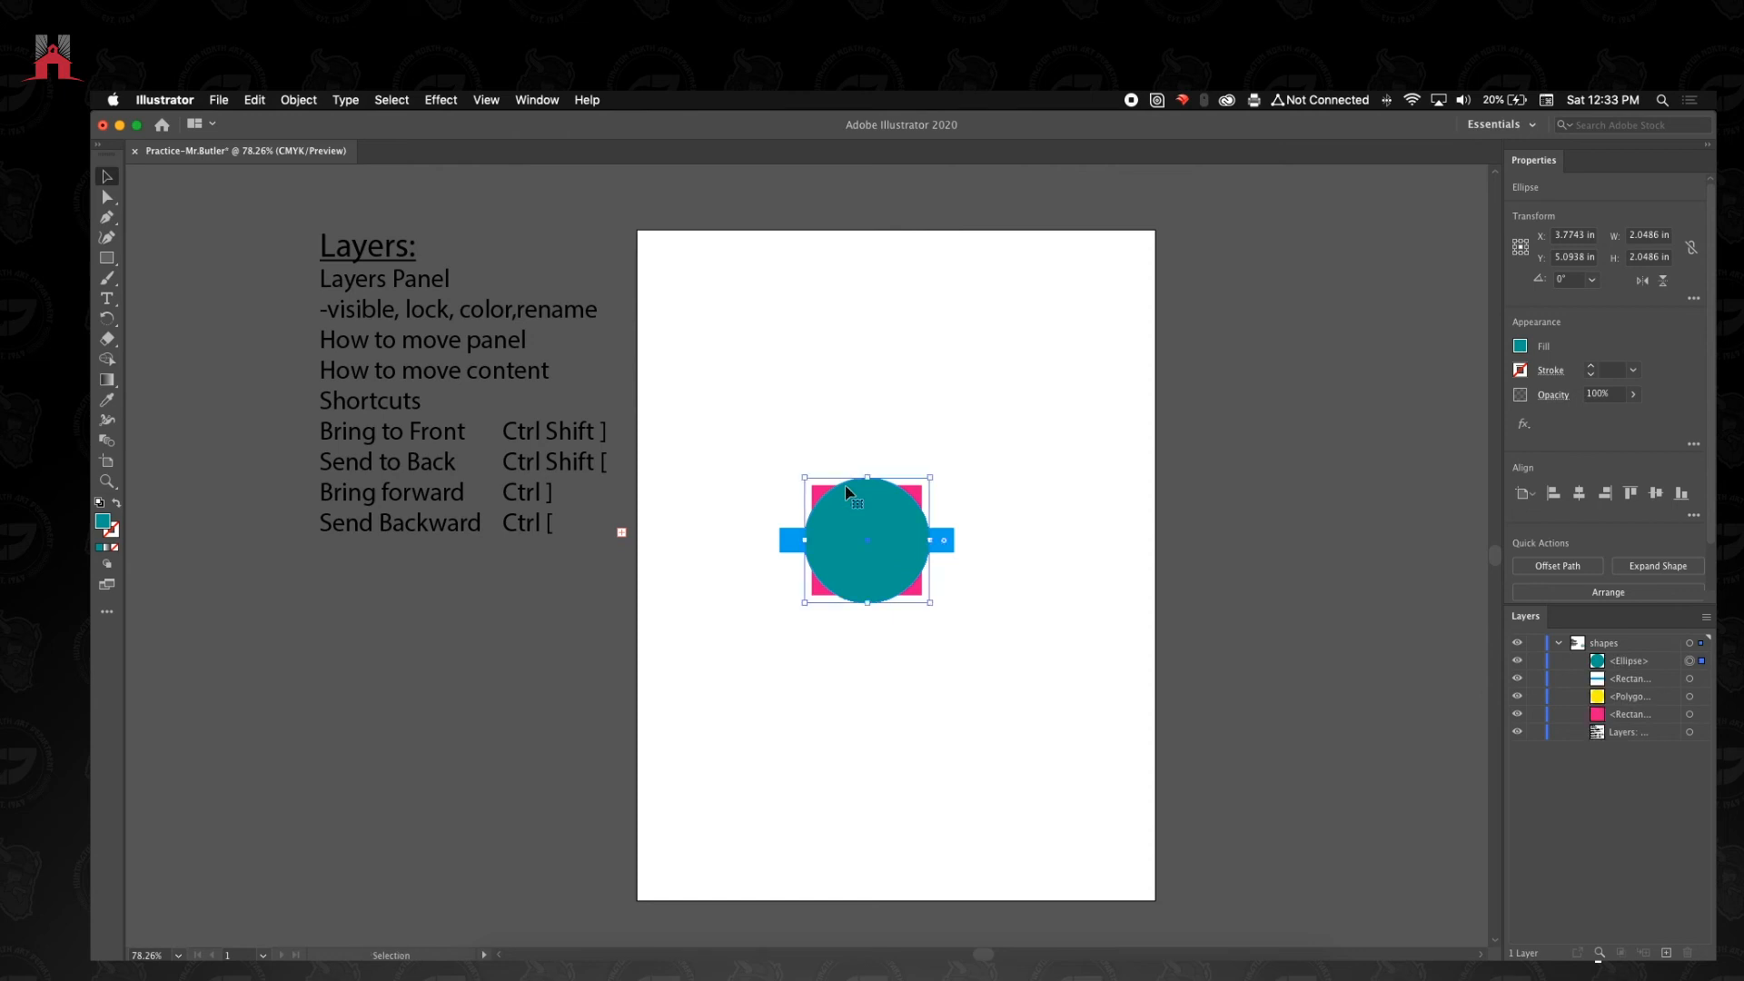
Deselect the teal circle and collapse the shapes layer's contents.
left_click(1559, 643)
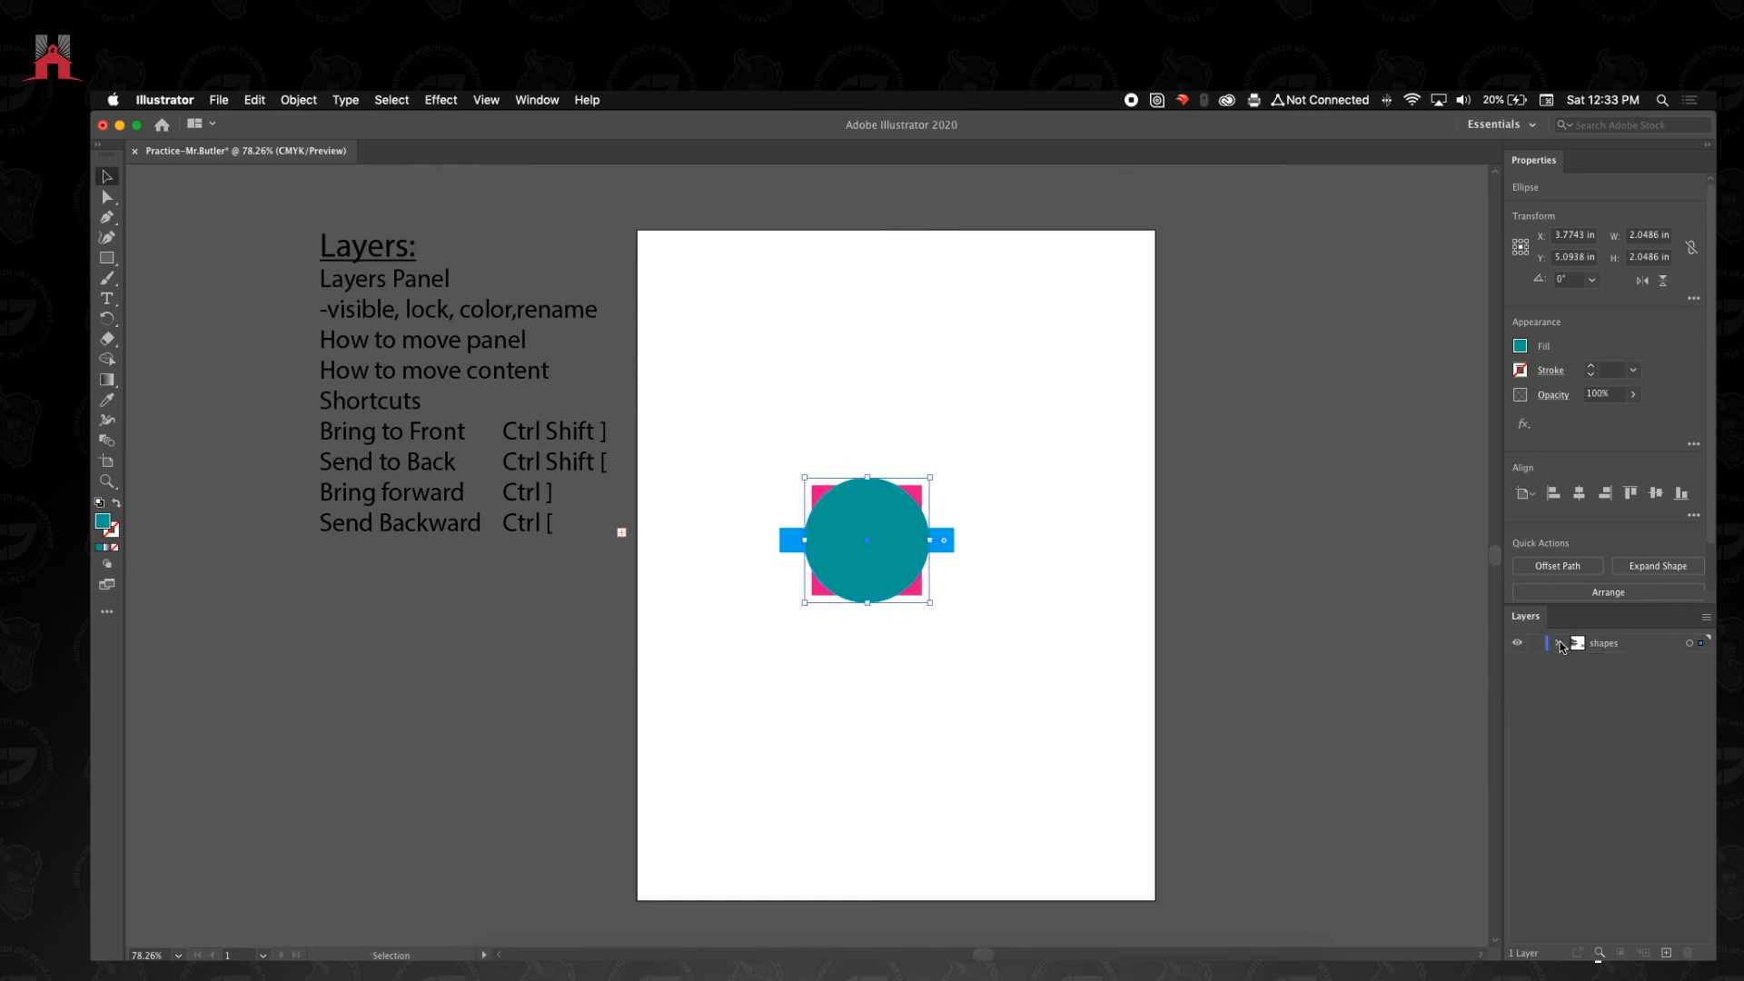
left_click(1008, 647)
left_click(1557, 645)
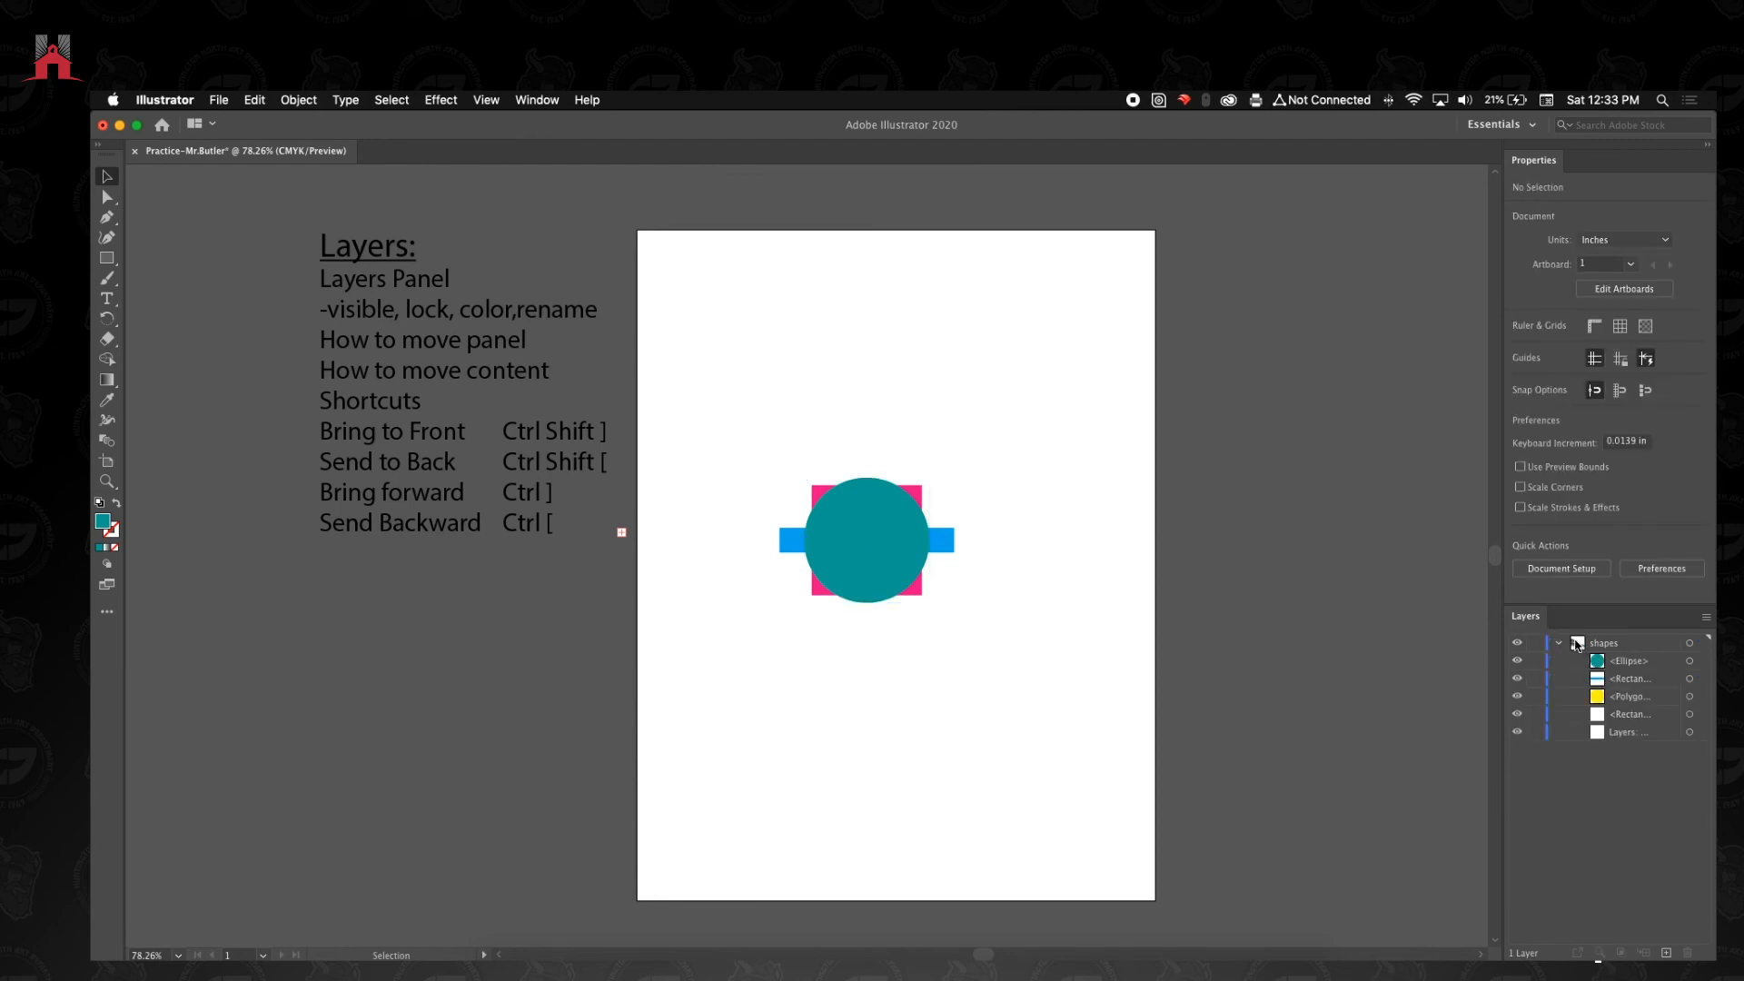
left_click(1557, 645)
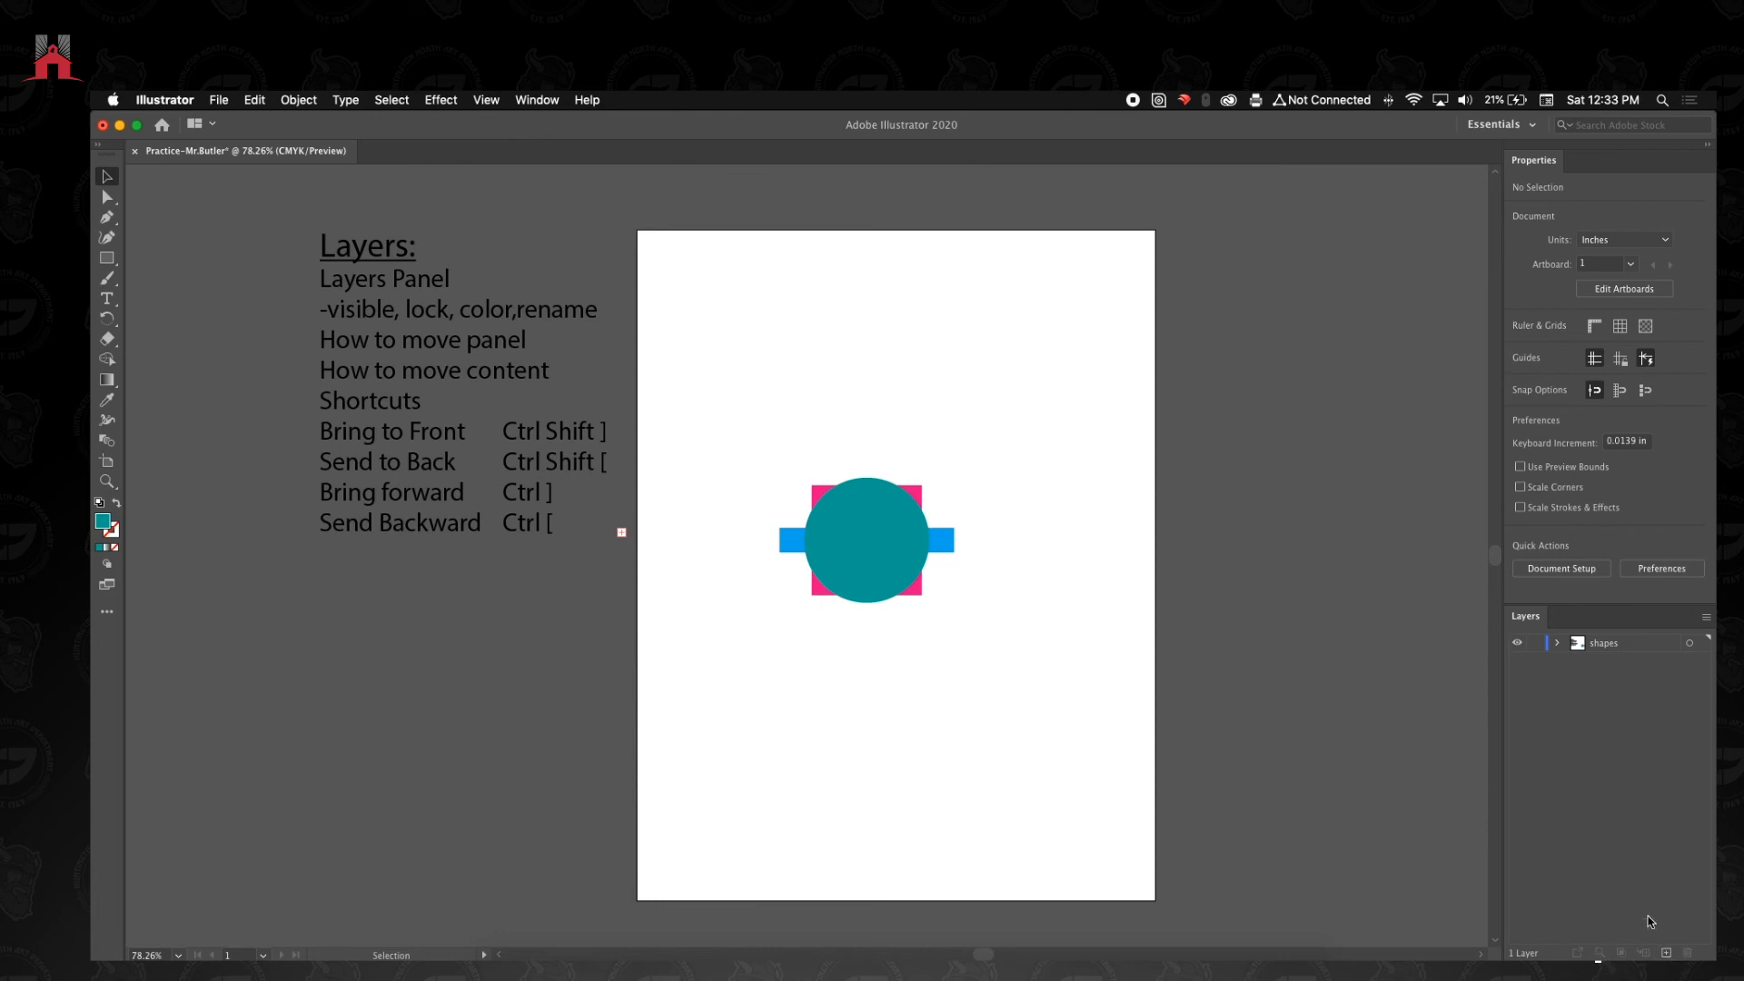
Create a new layer above the shapes layer and name it "type".
left_click(1666, 952)
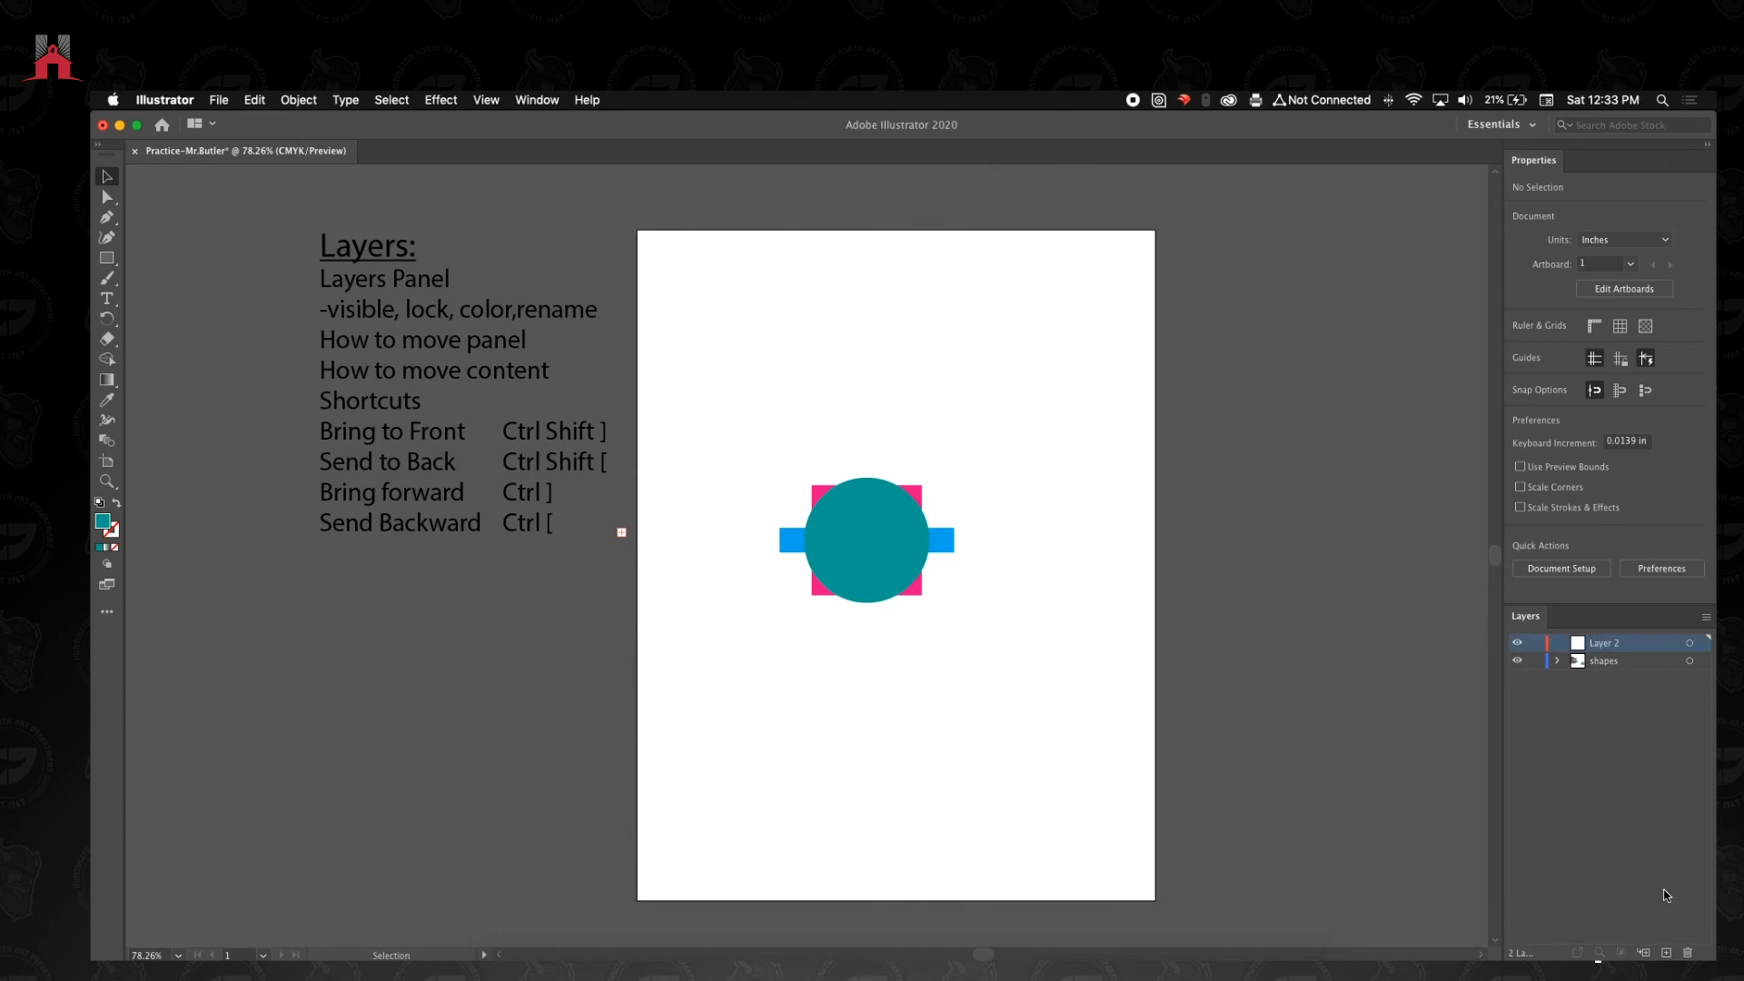
left_click_drag(1614, 646, 1614, 640)
type("type")
key("Return")
left_click(1588, 724)
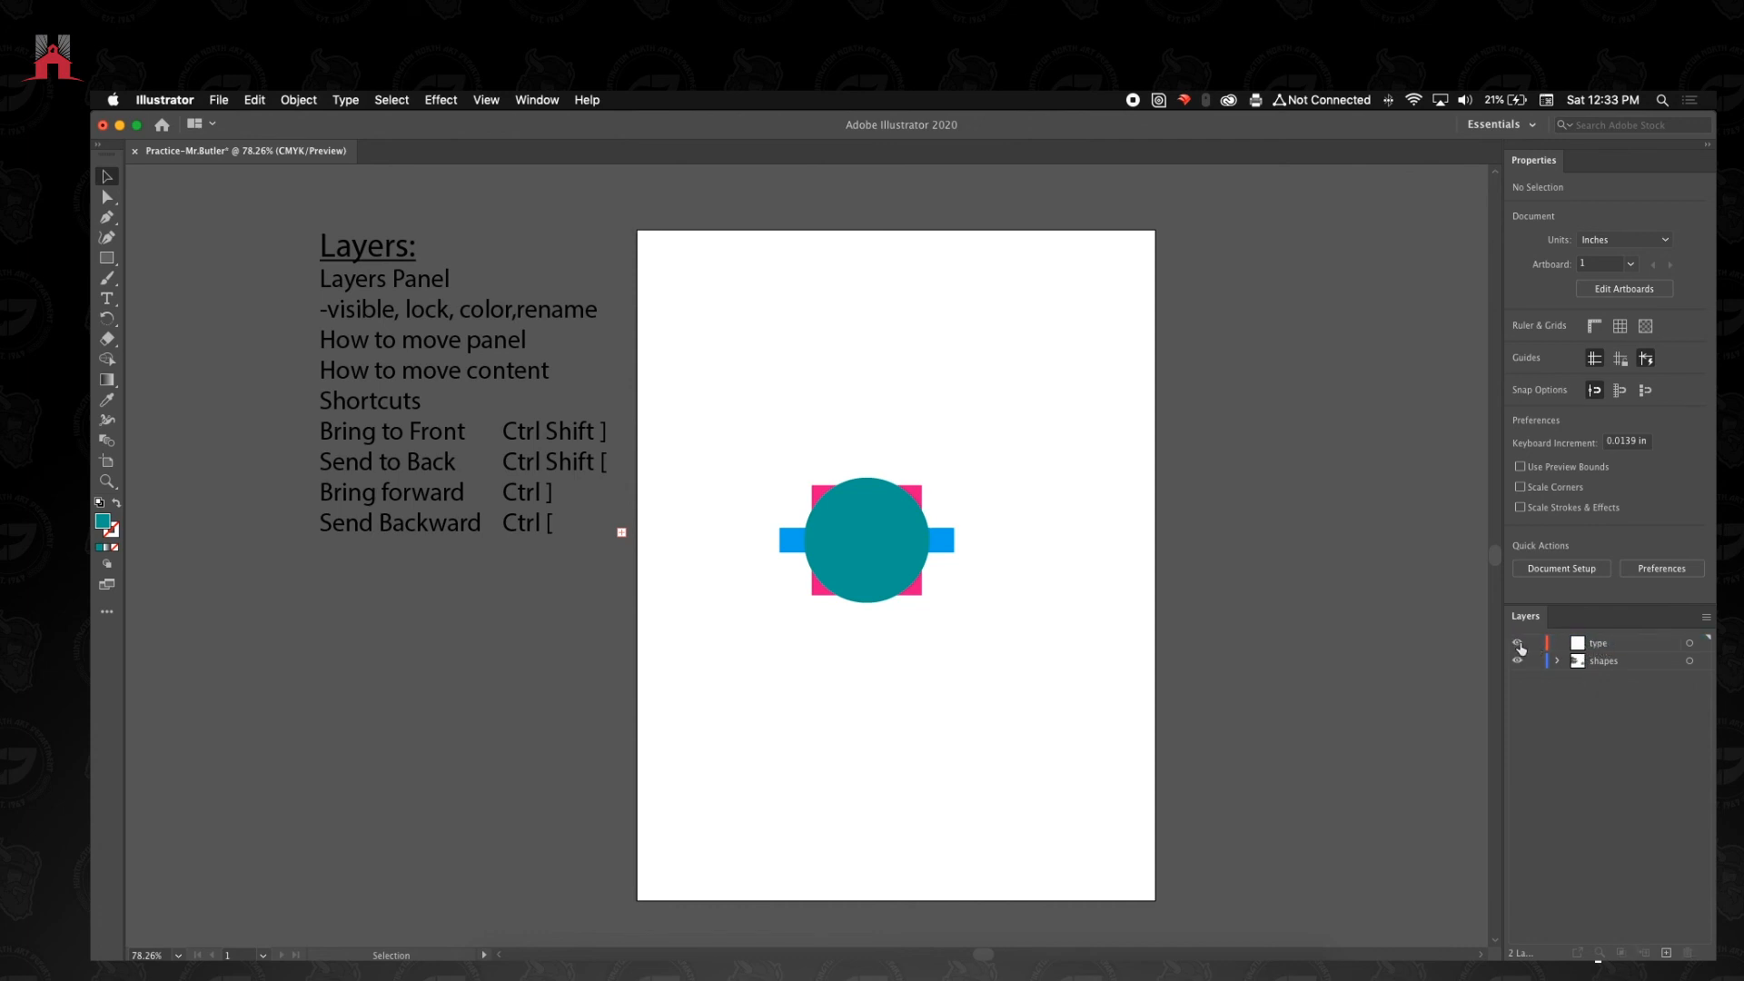
Expand the shapes layer and move the written notes' text object from it into the type layer.
left_click(1637, 648)
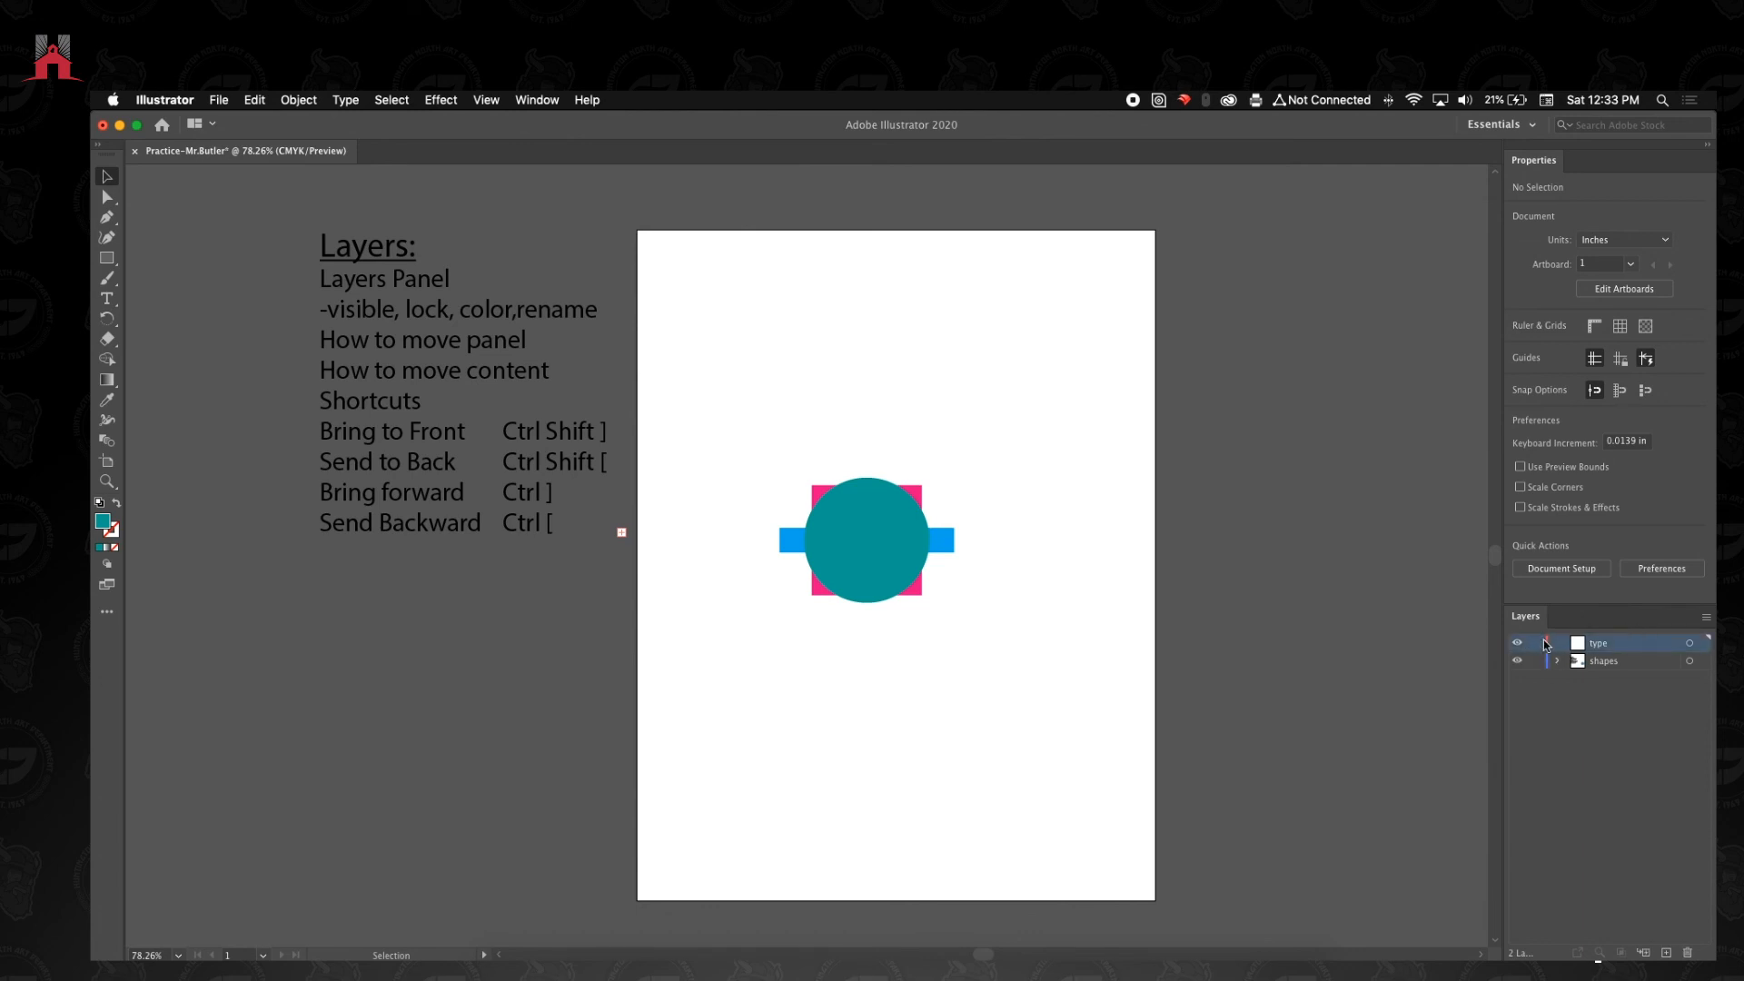
left_click(1558, 661)
left_click(1605, 661)
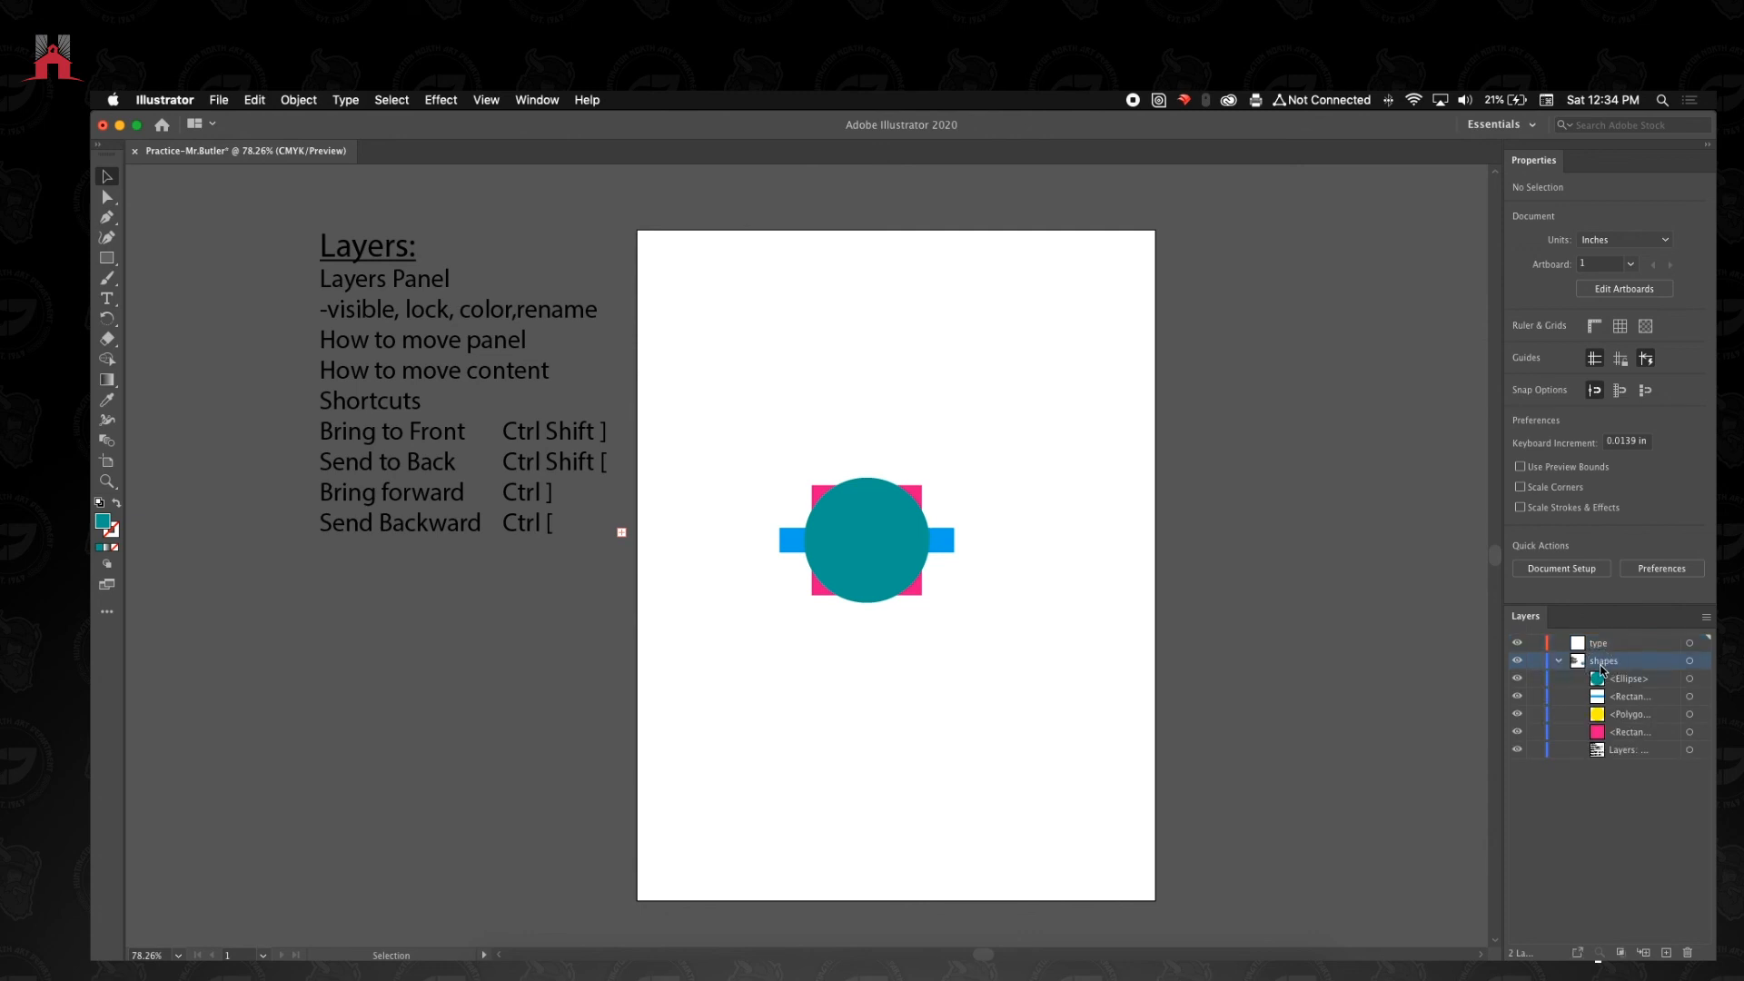
left_click(1587, 805)
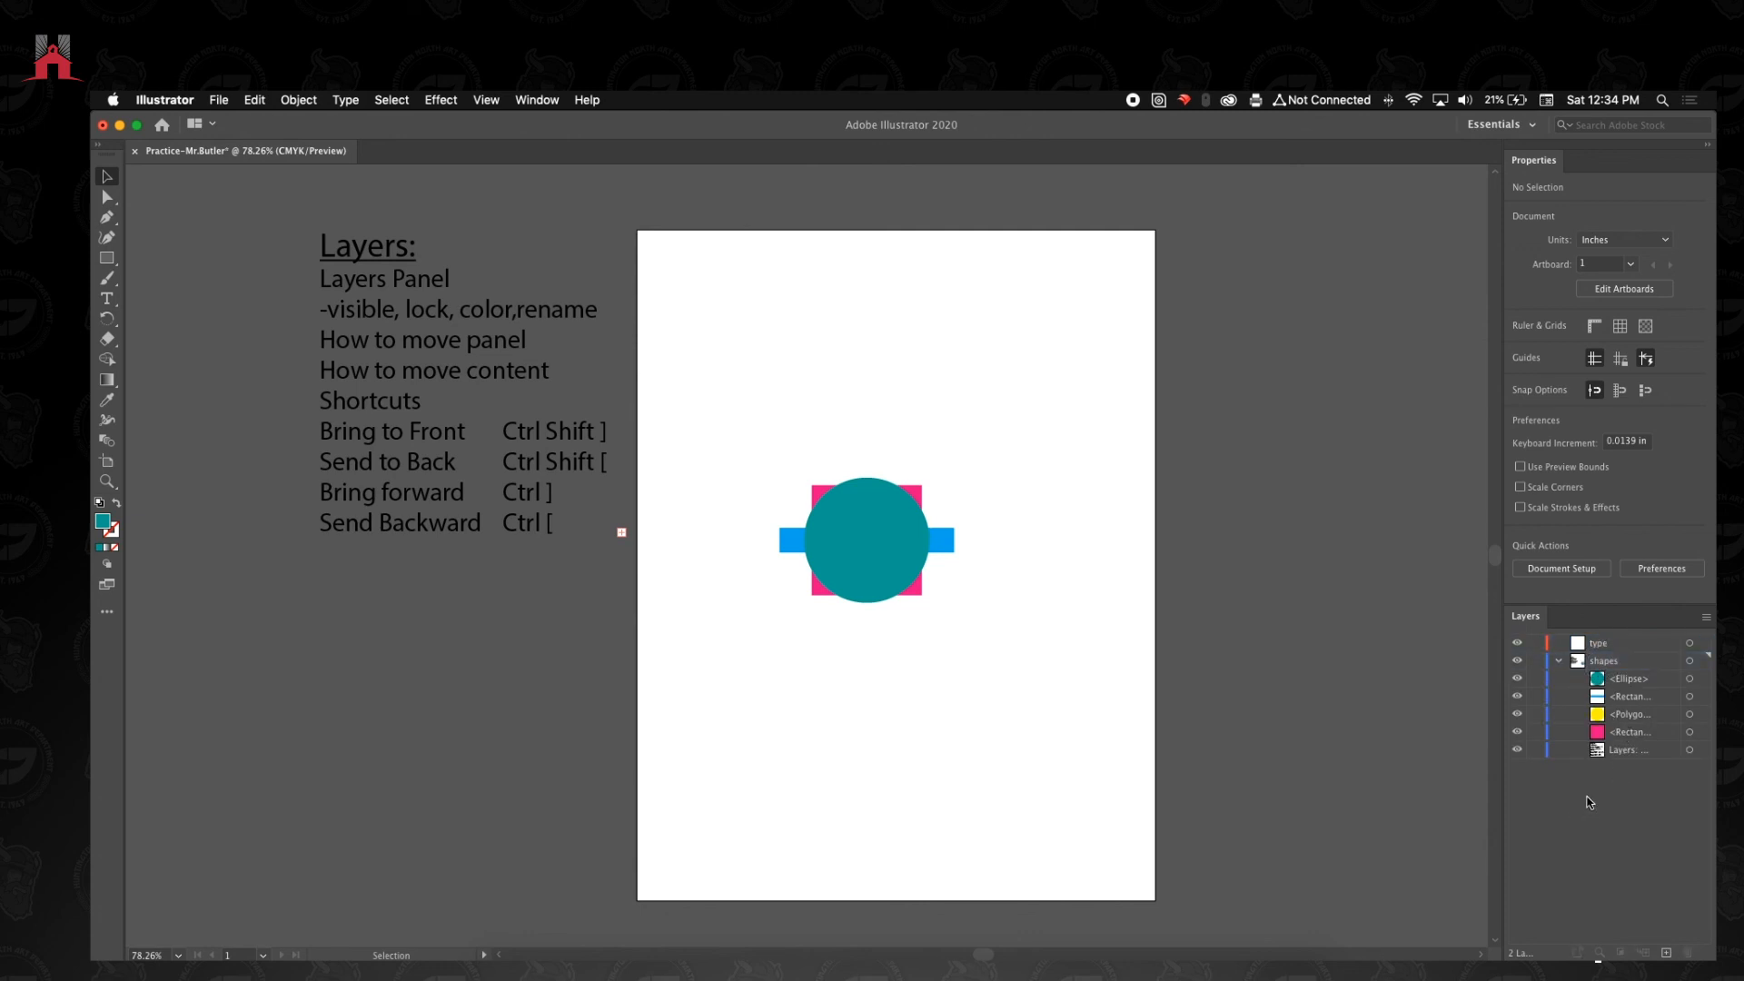
left_click(1629, 752)
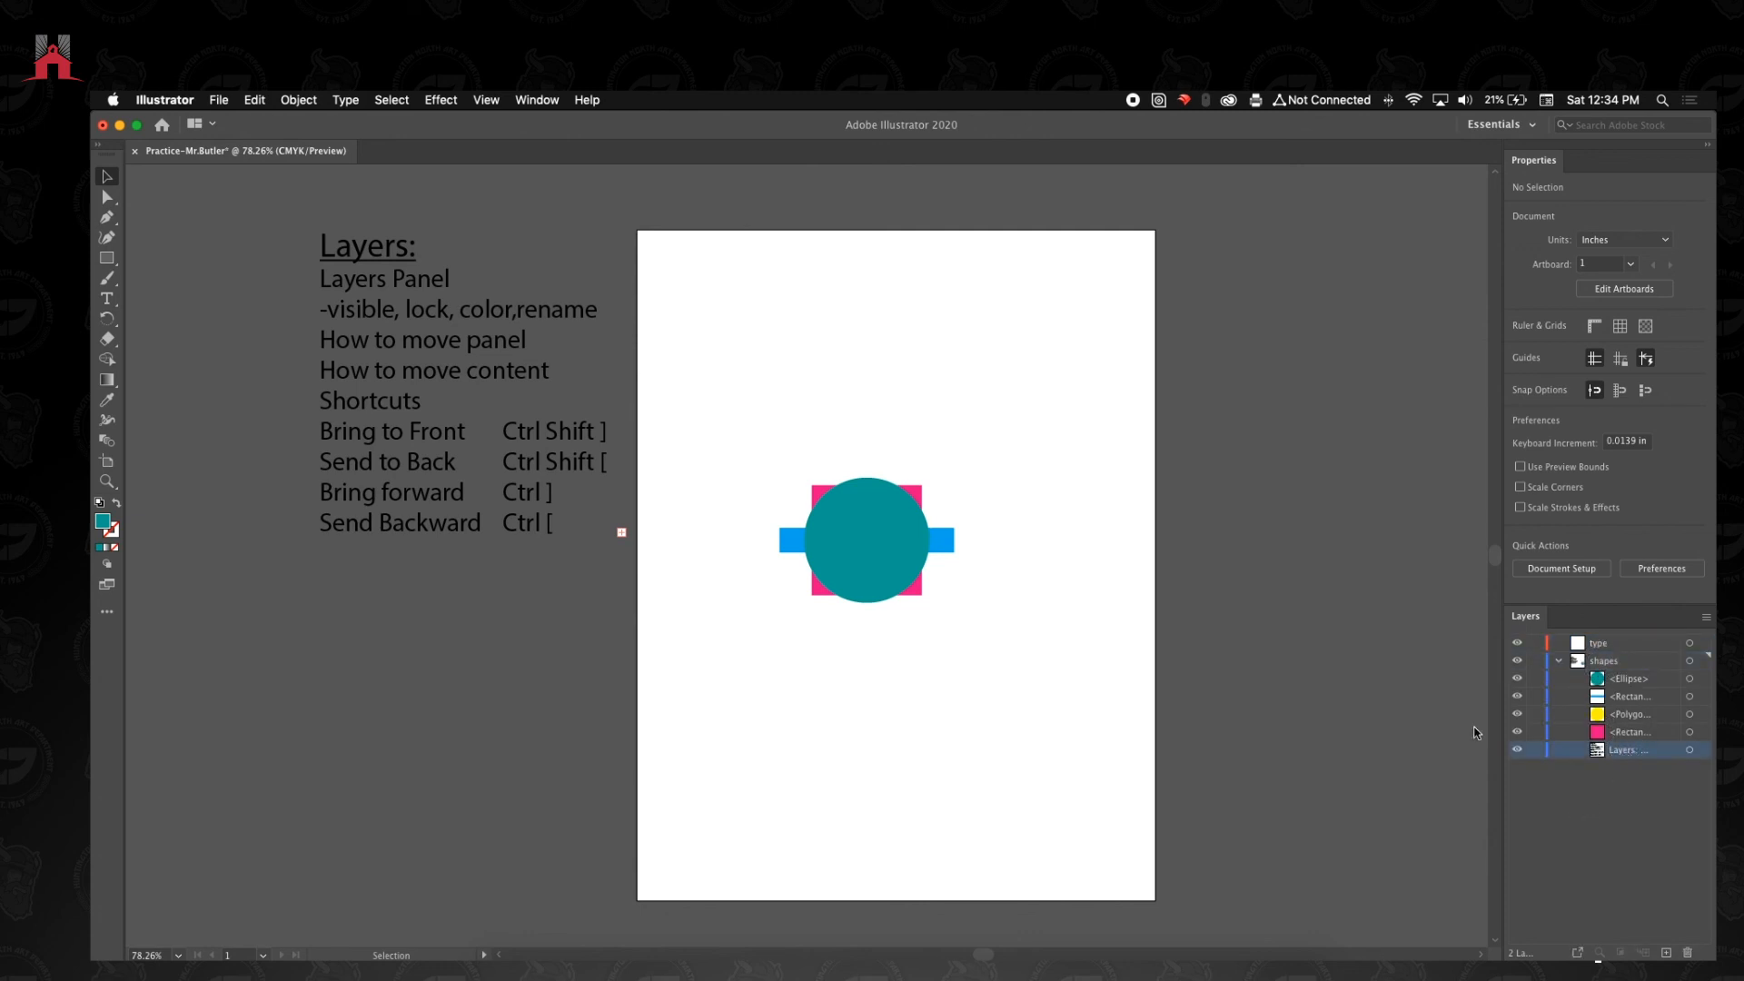
left_click(532, 499)
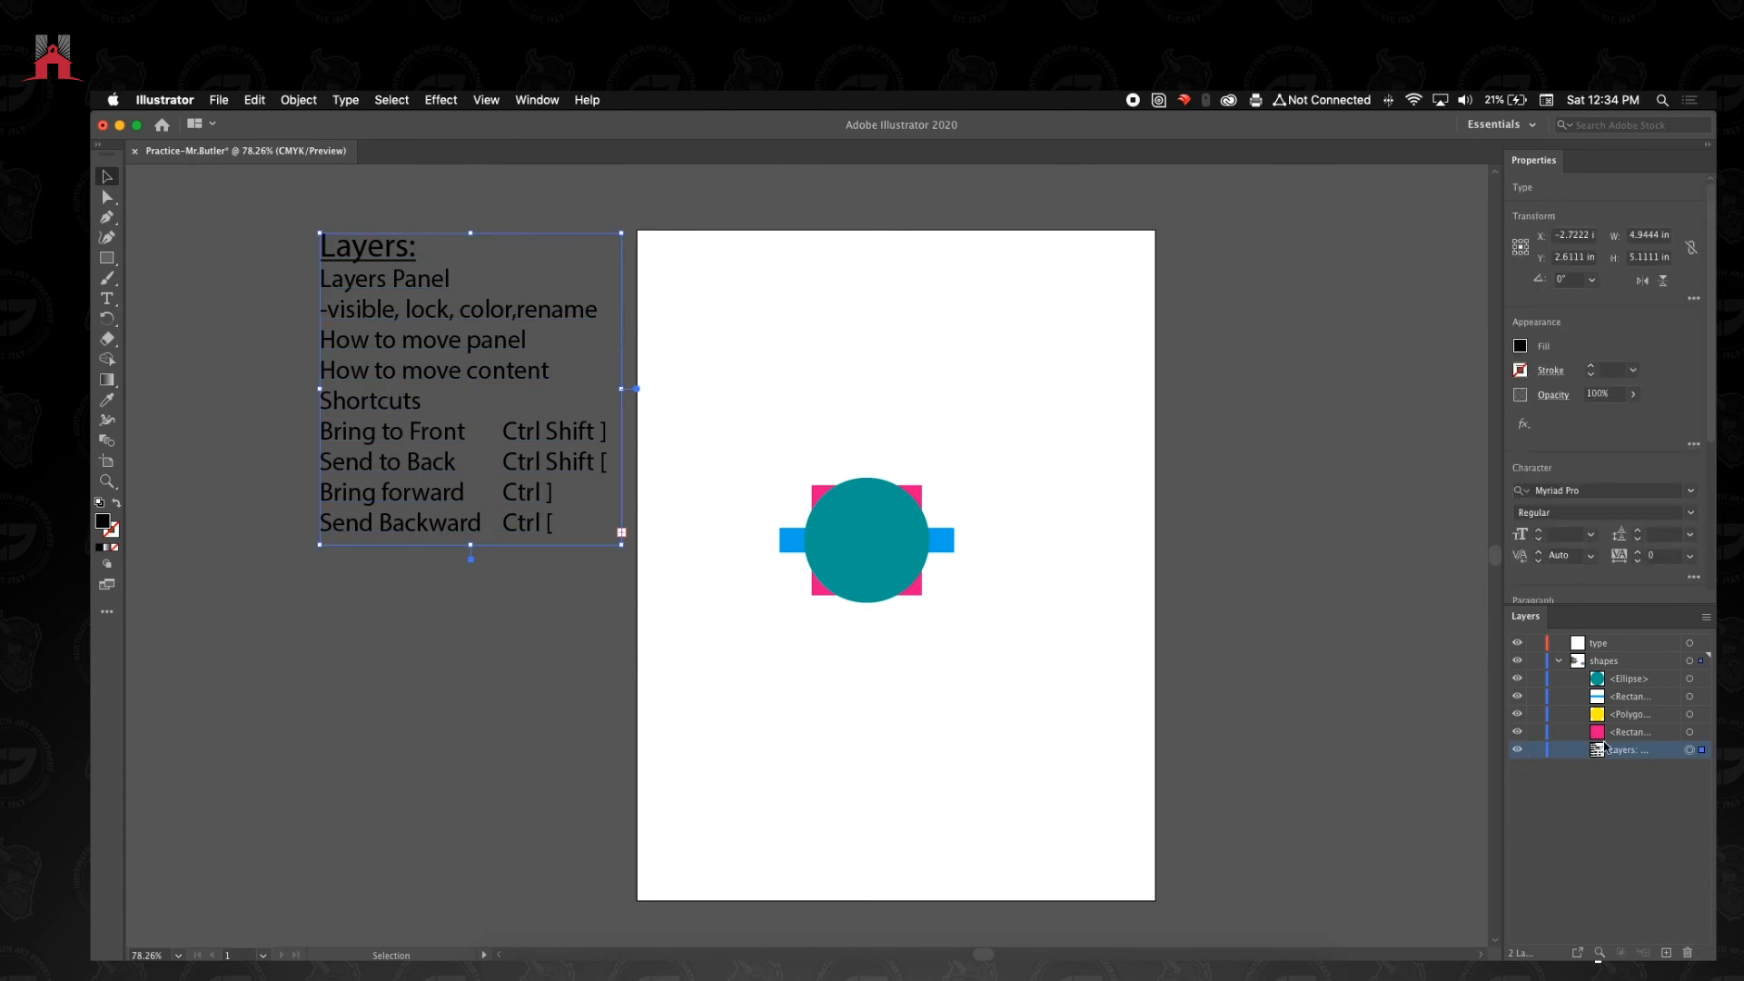
left_click_drag(1614, 759, 1576, 645)
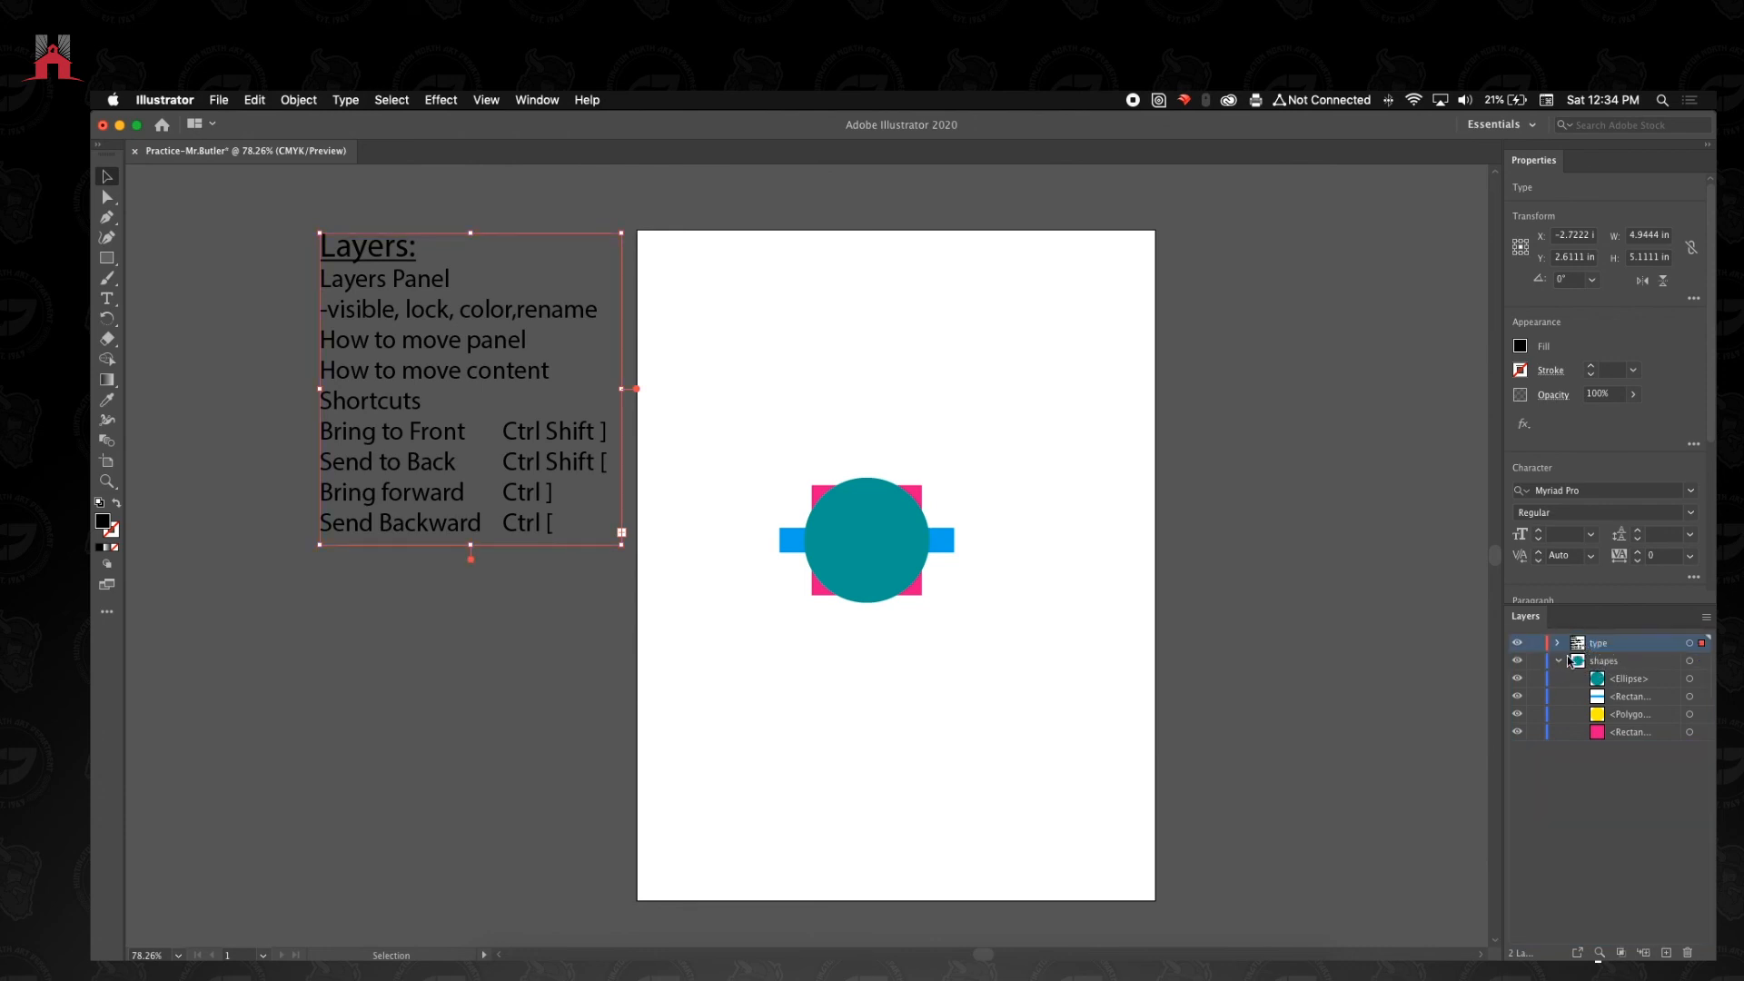
Collapse the shapes layer and check both layers' contents by toggling the visibility of type and shapes.
left_click(1558, 662)
left_click(1517, 644)
left_click(1517, 644)
left_click(1614, 662)
left_click(1535, 662)
left_click(1517, 661)
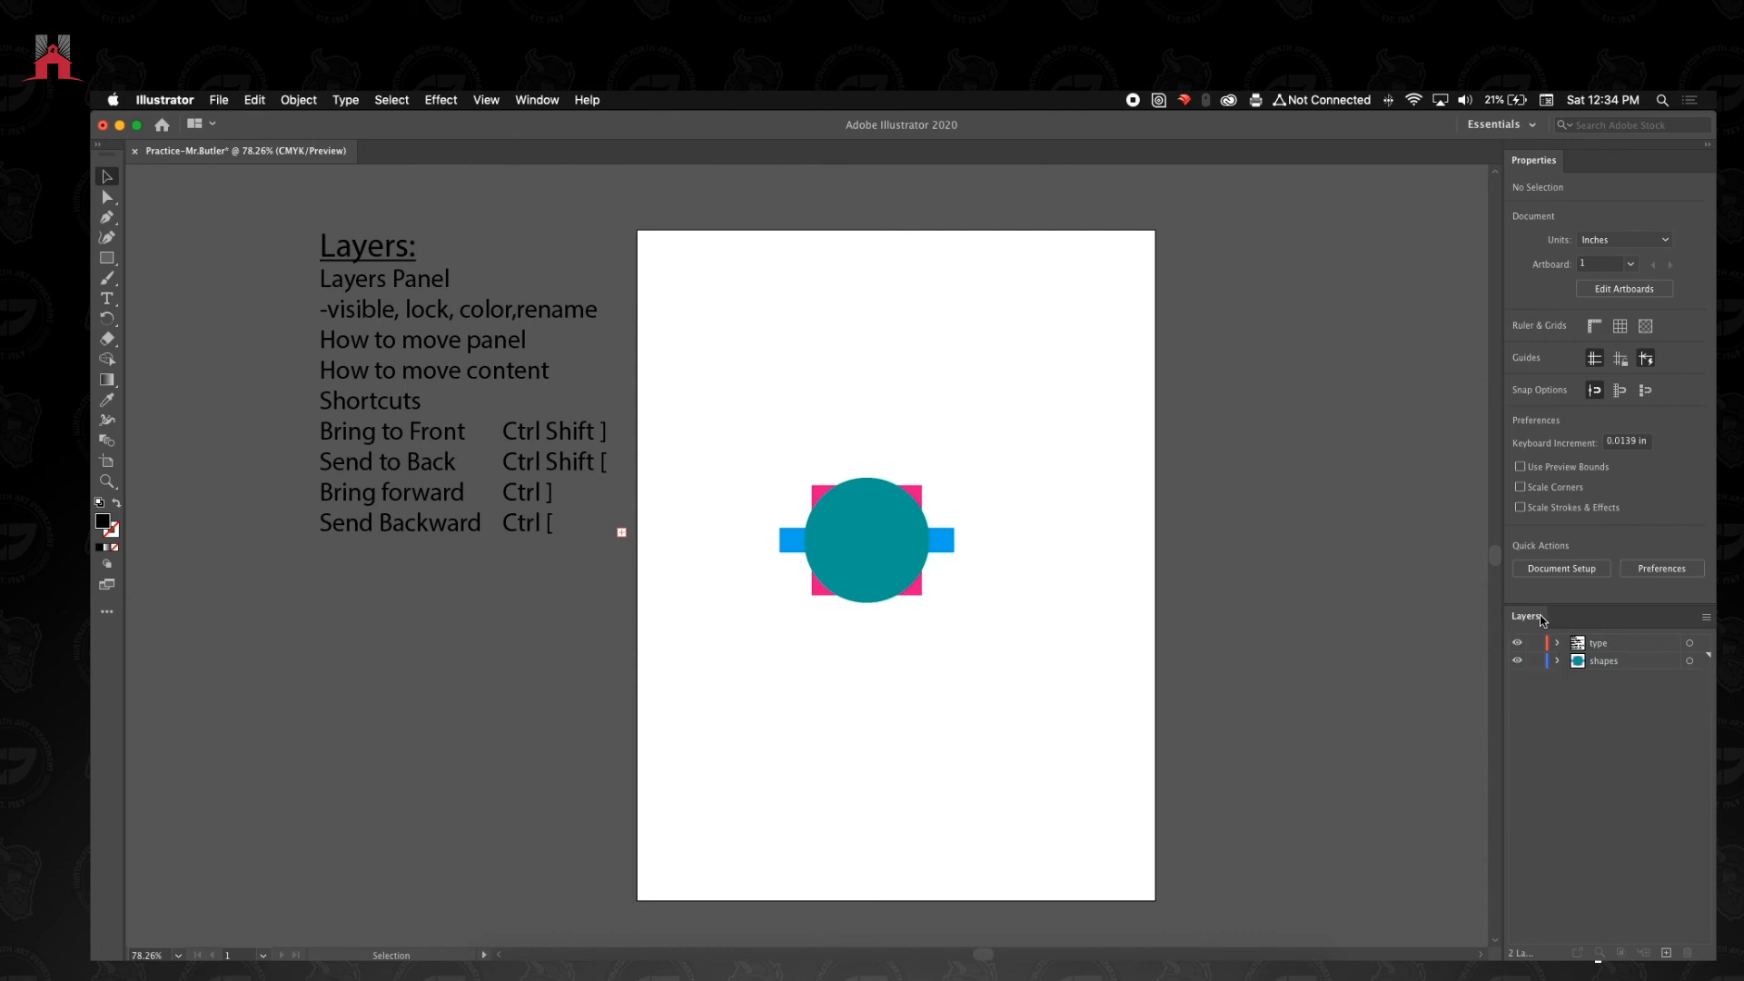
Switch between the type and shapes layers, select the notes text, and finish with shapes active and no artwork selected.
left_click(1581, 644)
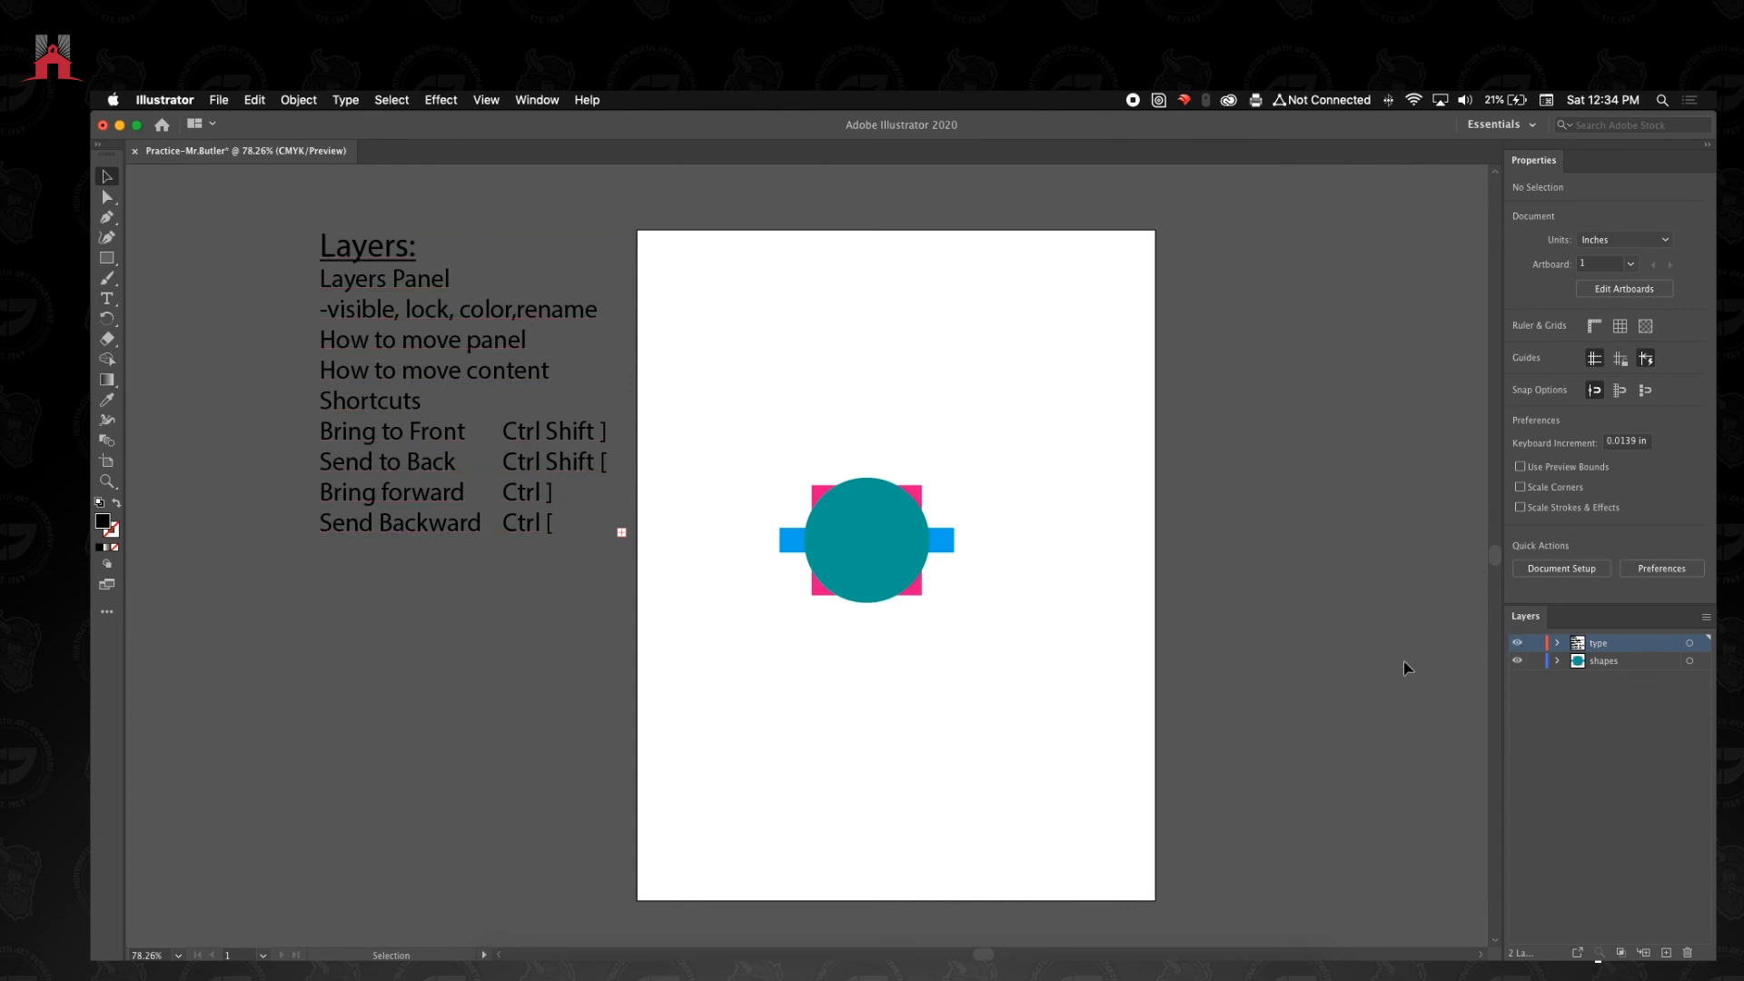
left_click(1604, 659)
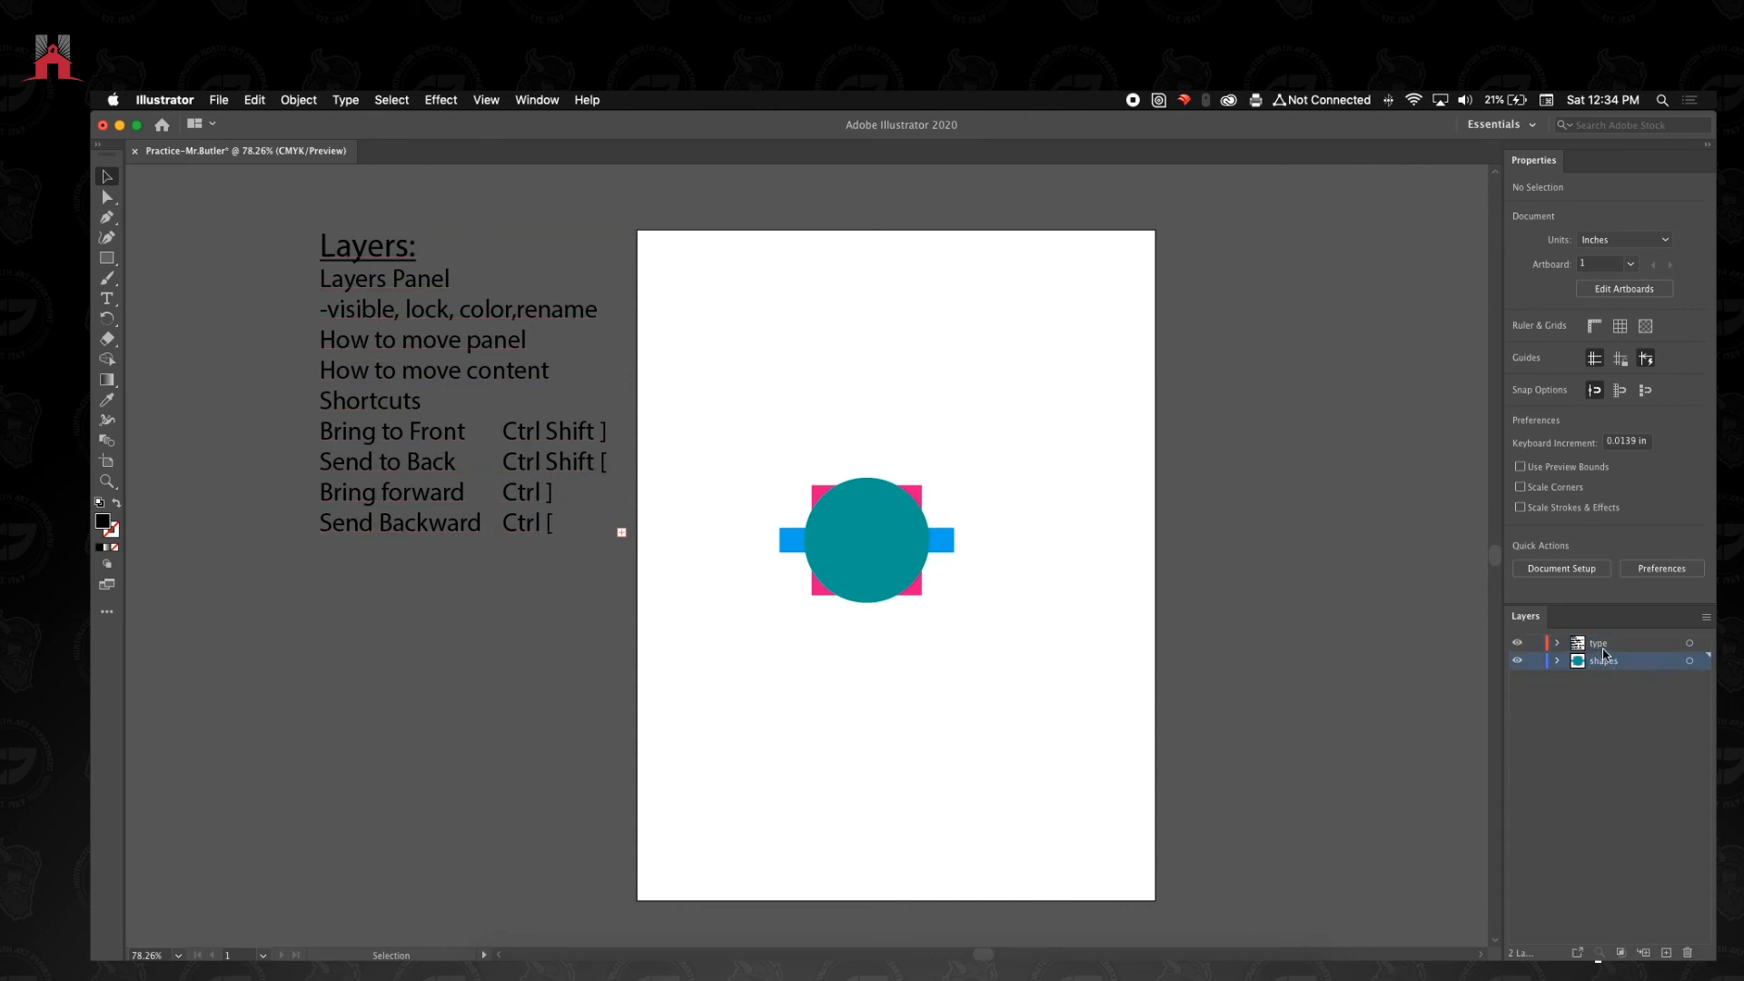
left_click(445, 483)
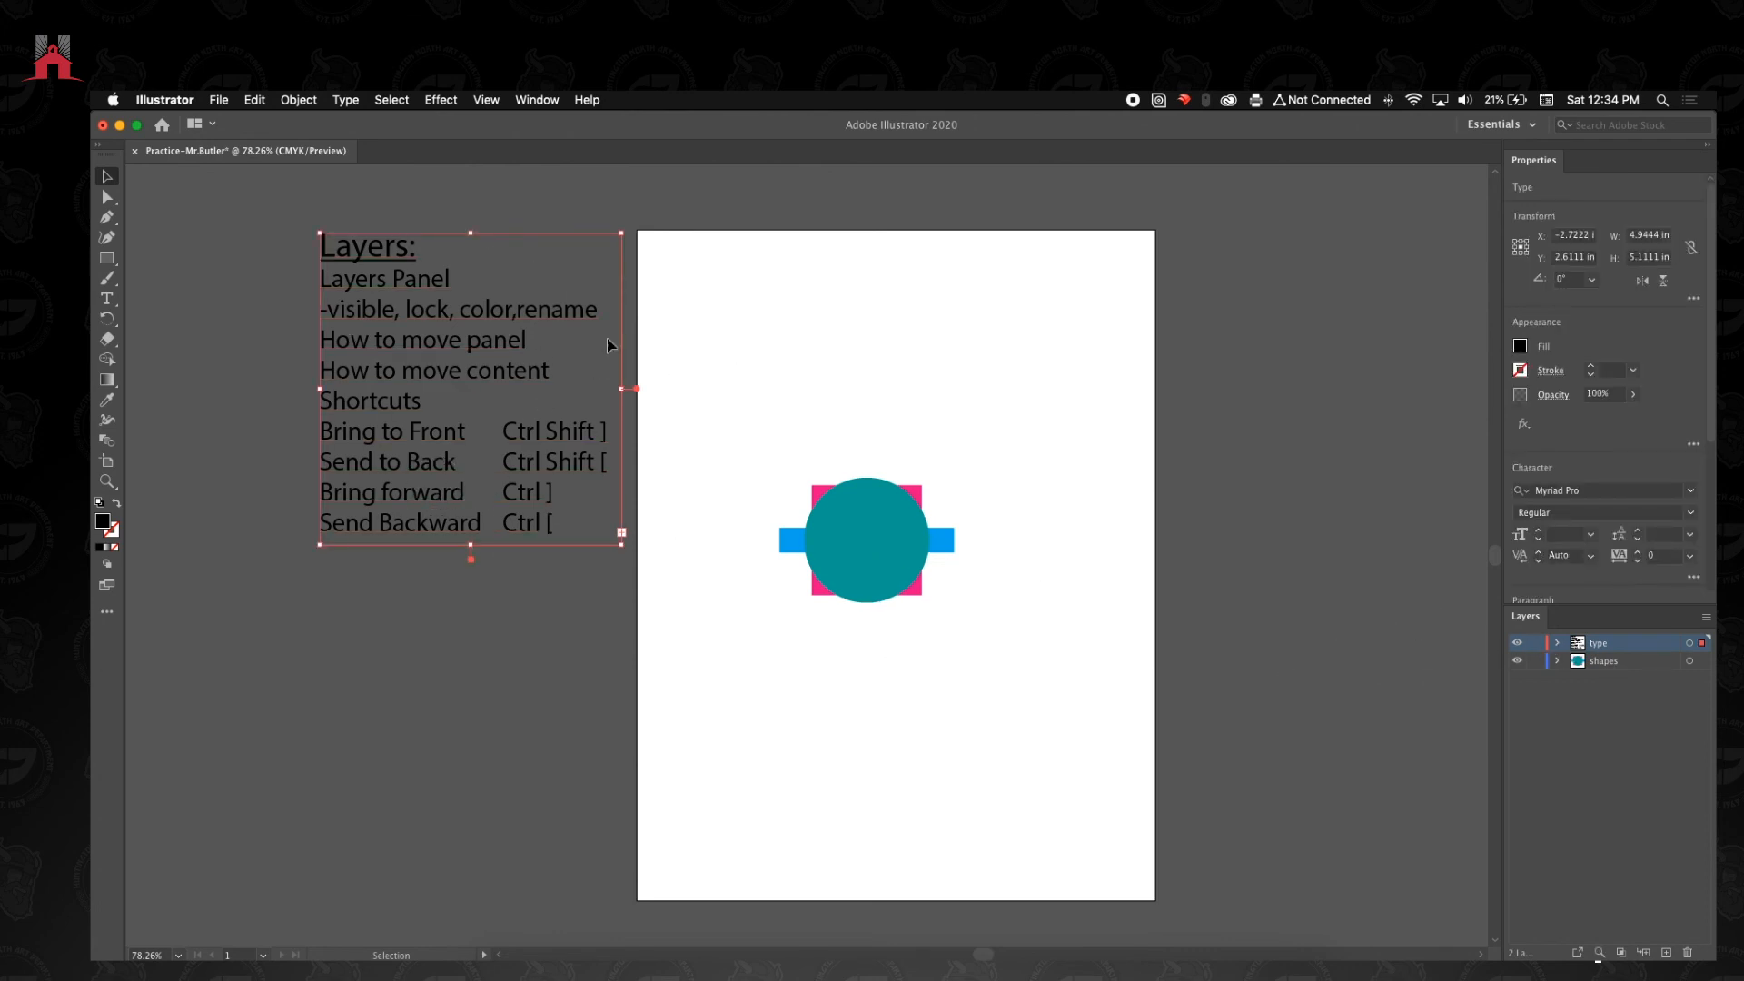
left_click(1580, 662)
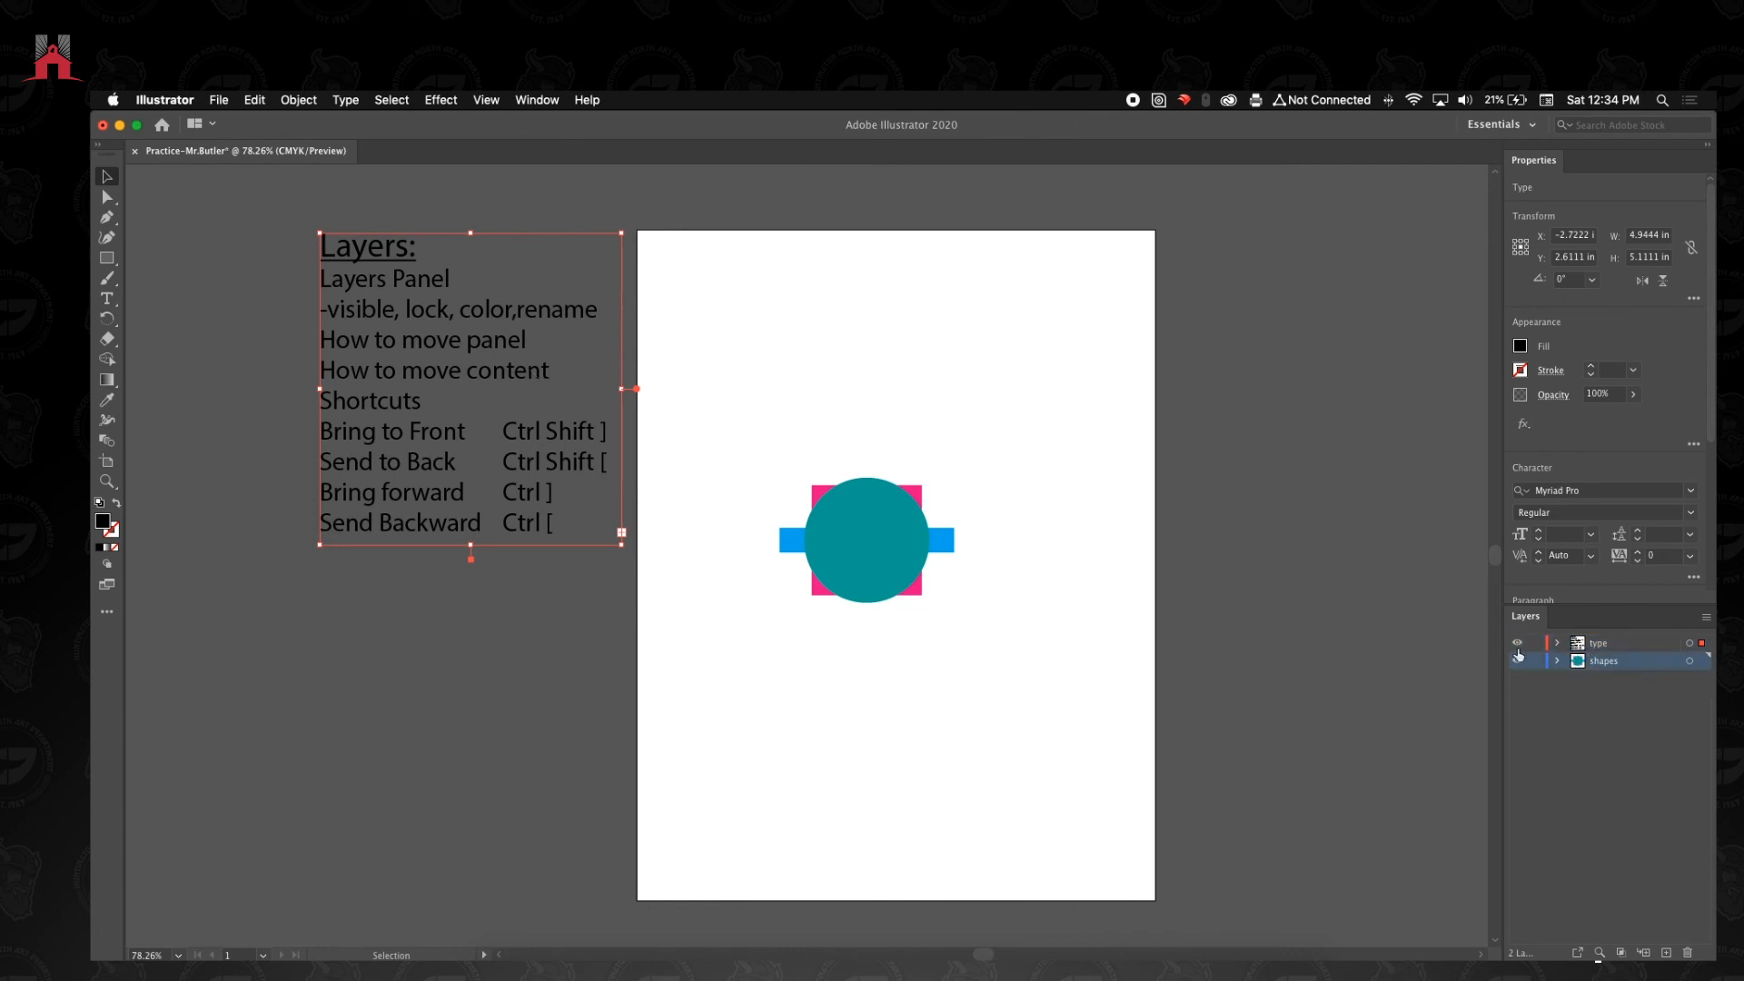
key("super+shift+a")
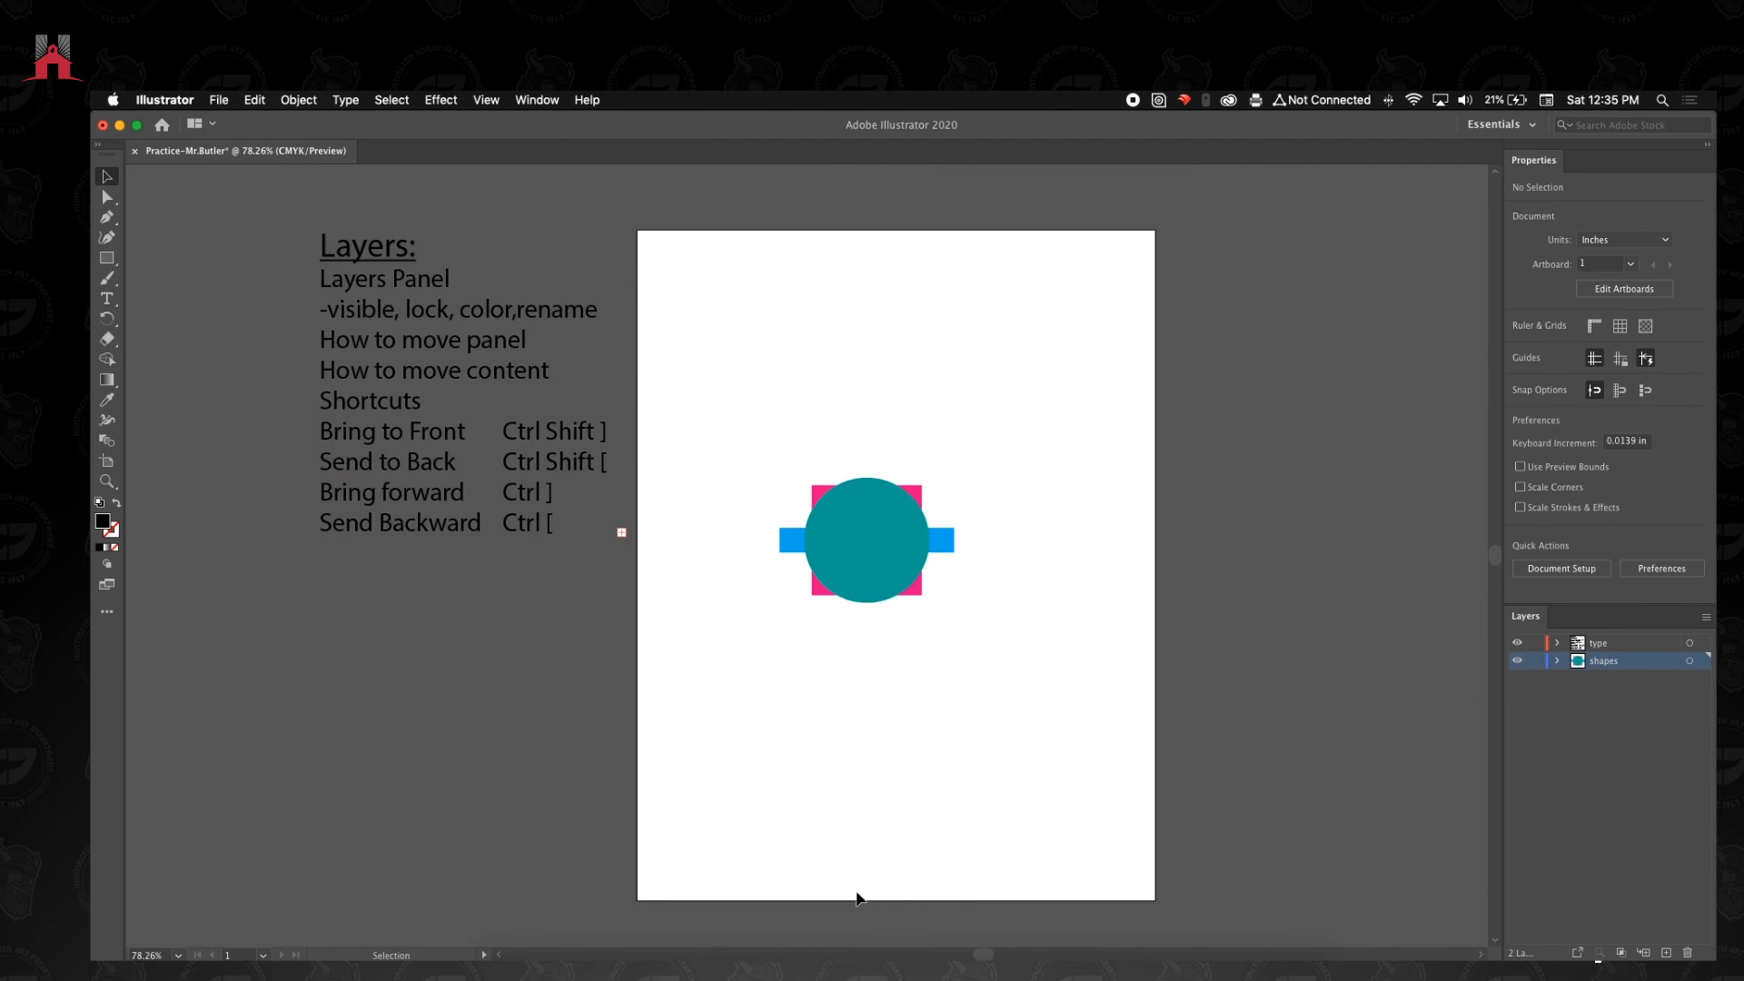
key("super")
key("super+shift+5")
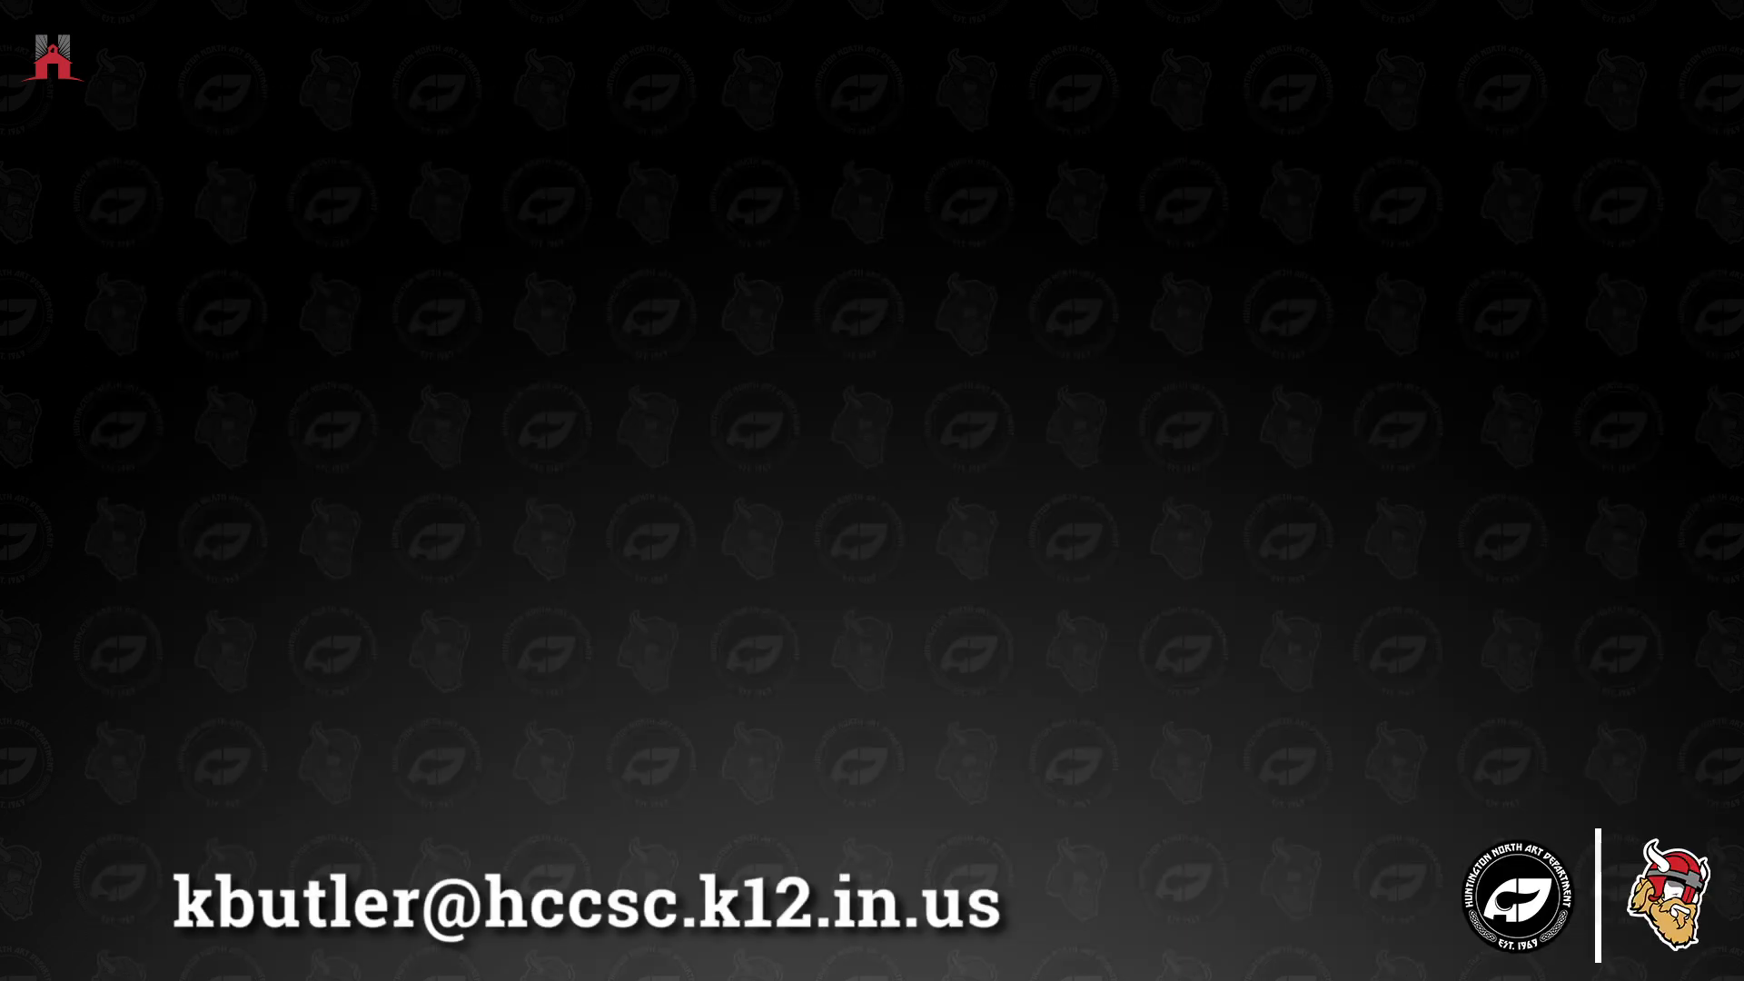